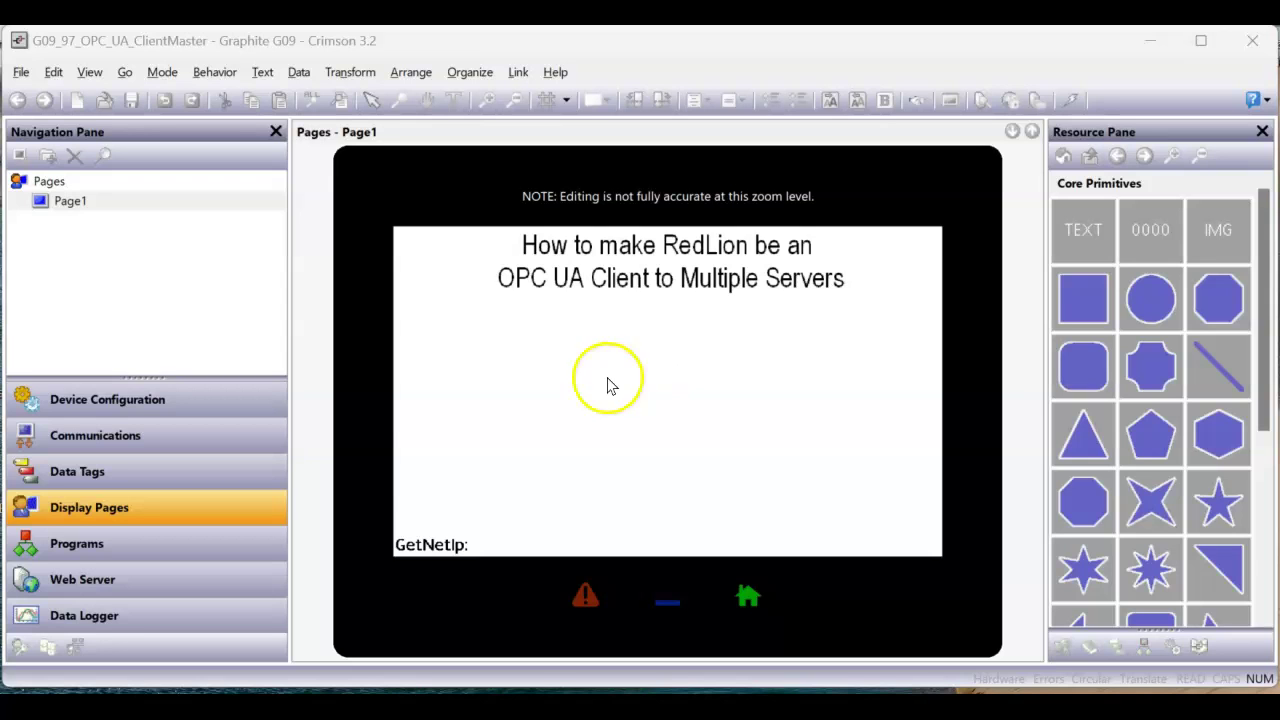
Confirm OPC UA > Client as the driver for the Protocol 1 port under Communications
{"action": "left_click", "coordinate": [220, 435]}
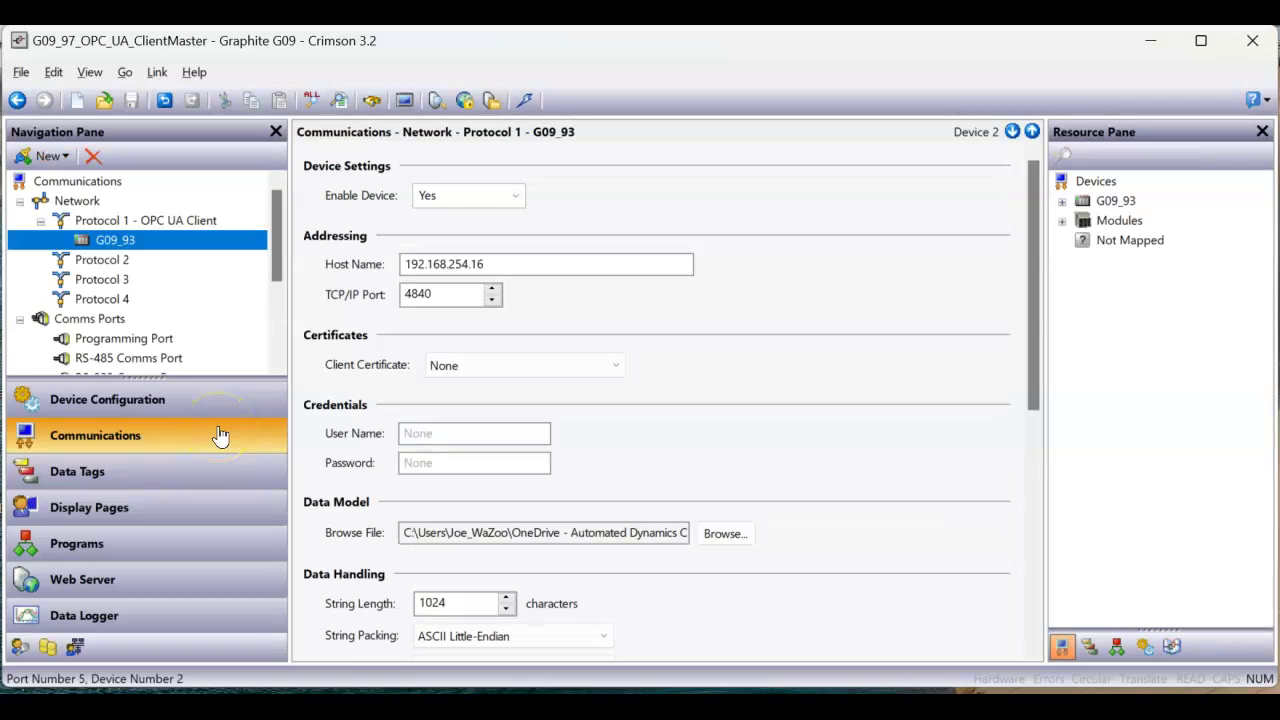
{"action": "left_click", "coordinate": [172, 222]}
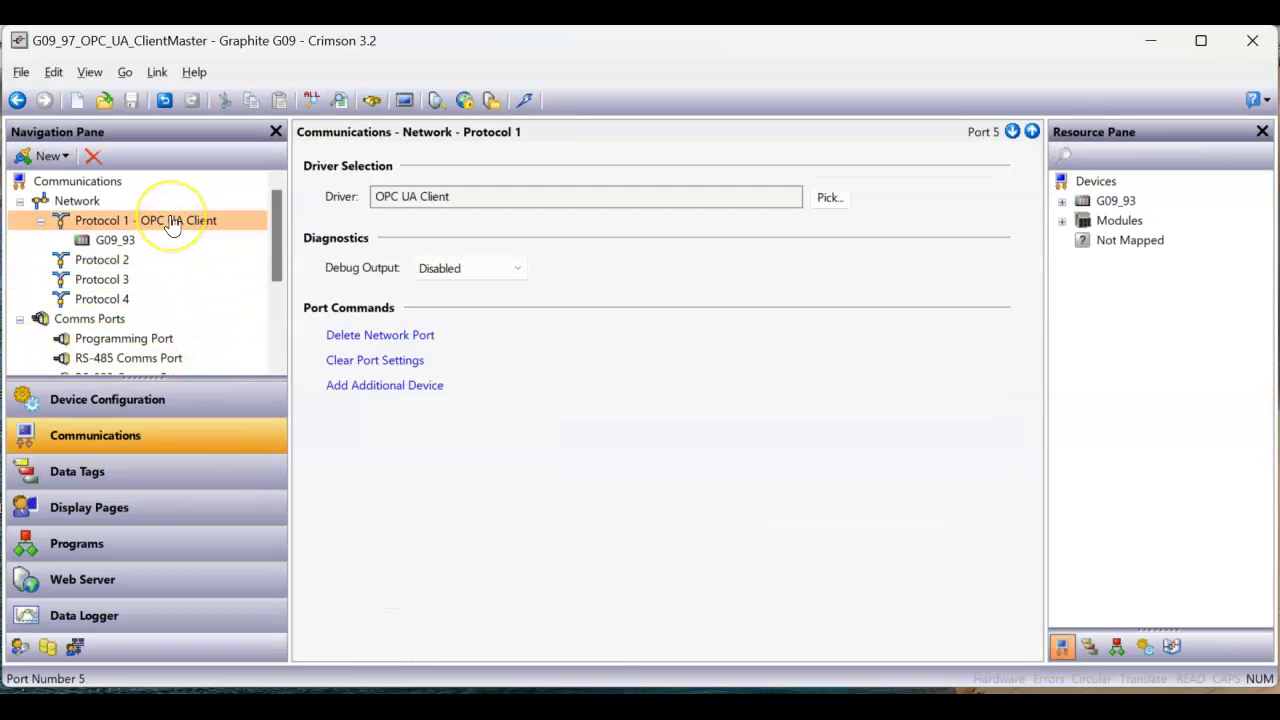
{"action": "left_click", "coordinate": [829, 200]}
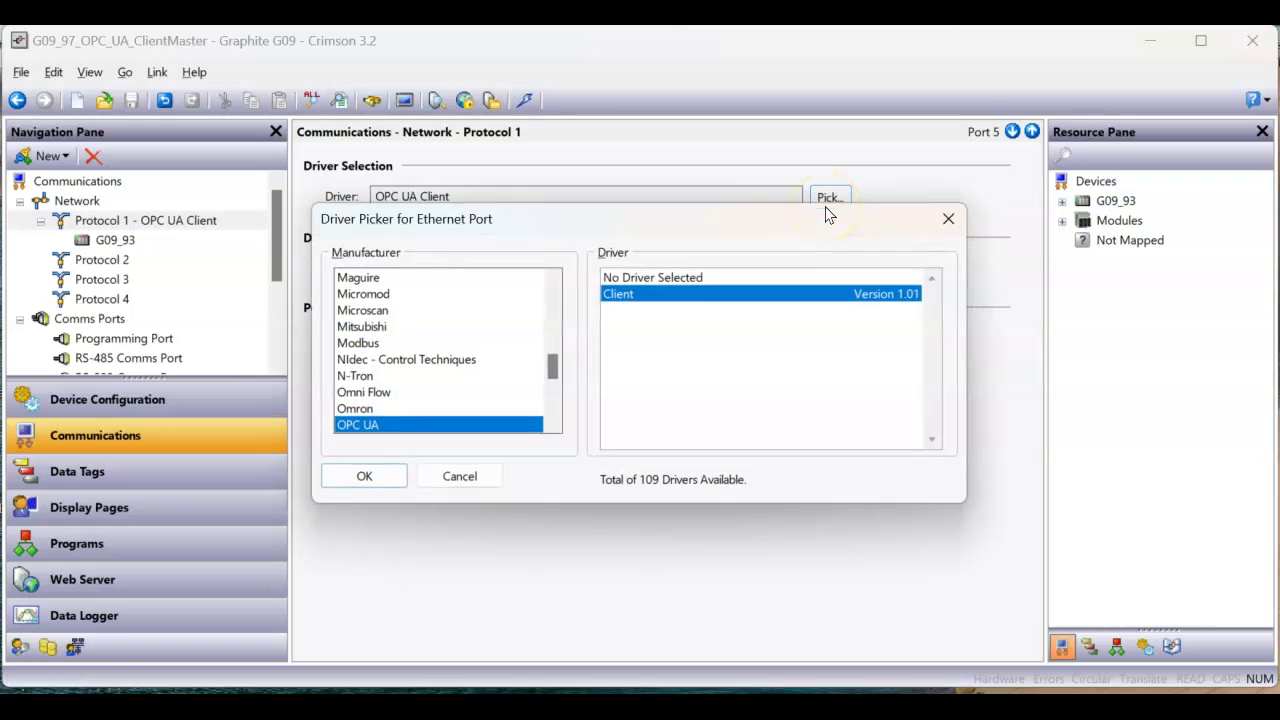
{"action": "left_click", "coordinate": [377, 430]}
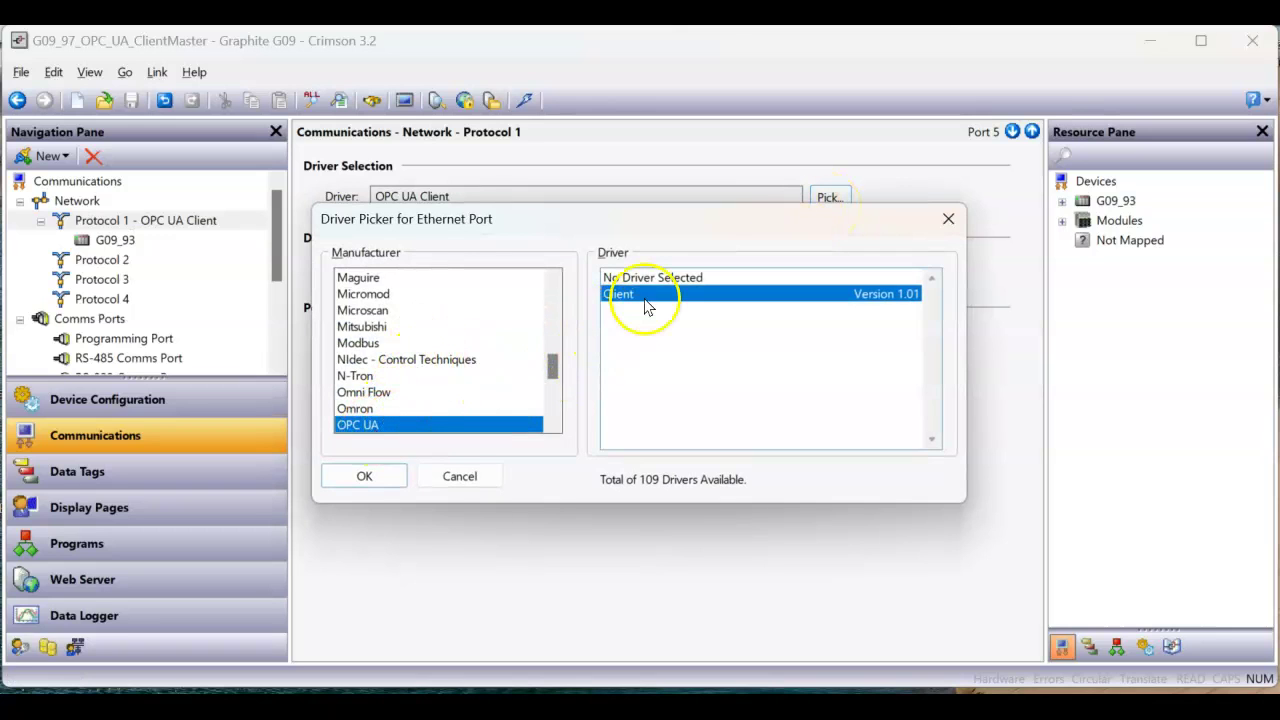
{"action": "left_click", "coordinate": [355, 484]}
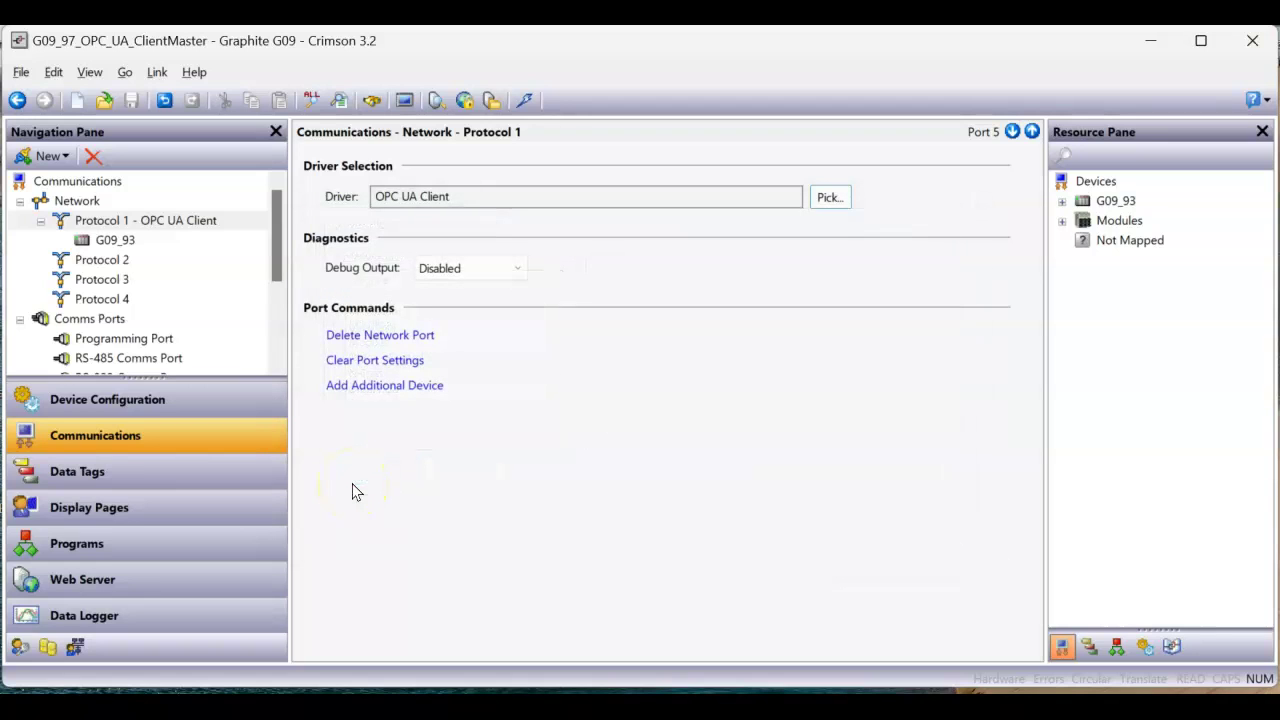
Add an additional device to Protocol 1 and rename the new DEV1 to G09_94
{"action": "left_click", "coordinate": [336, 478]}
{"action": "left_click", "coordinate": [185, 228]}
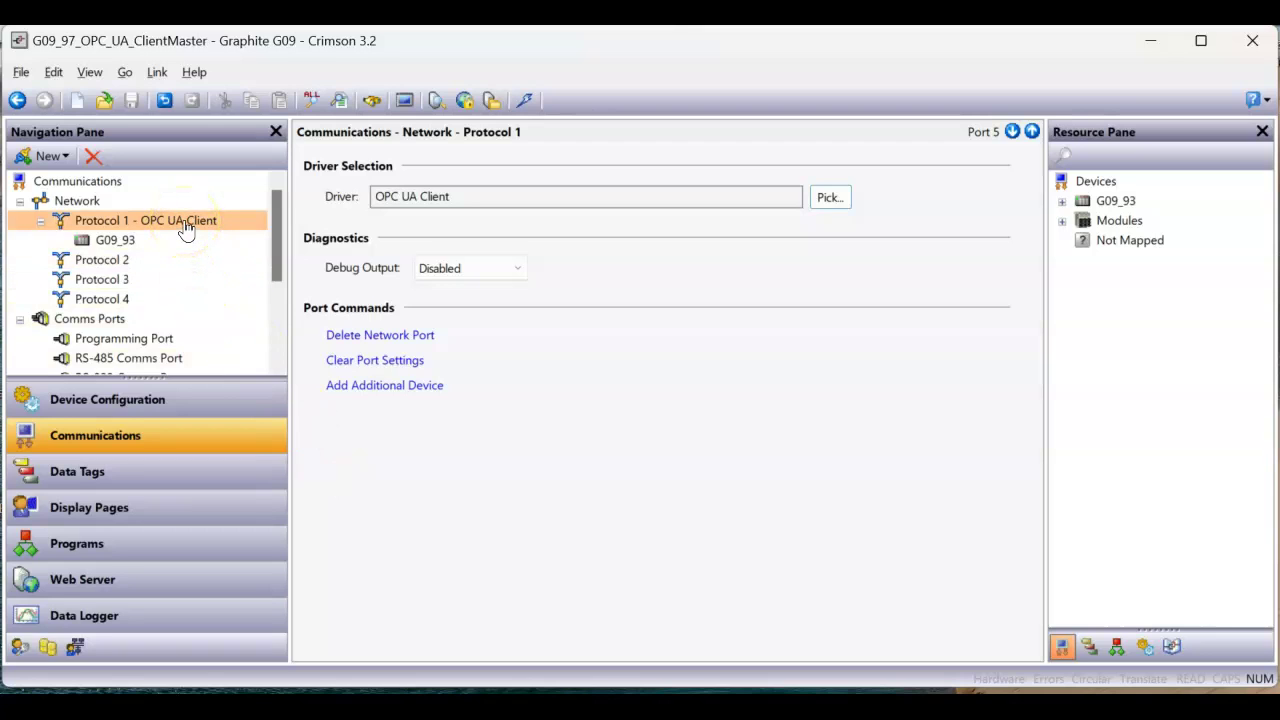
{"action": "left_click", "coordinate": [378, 388]}
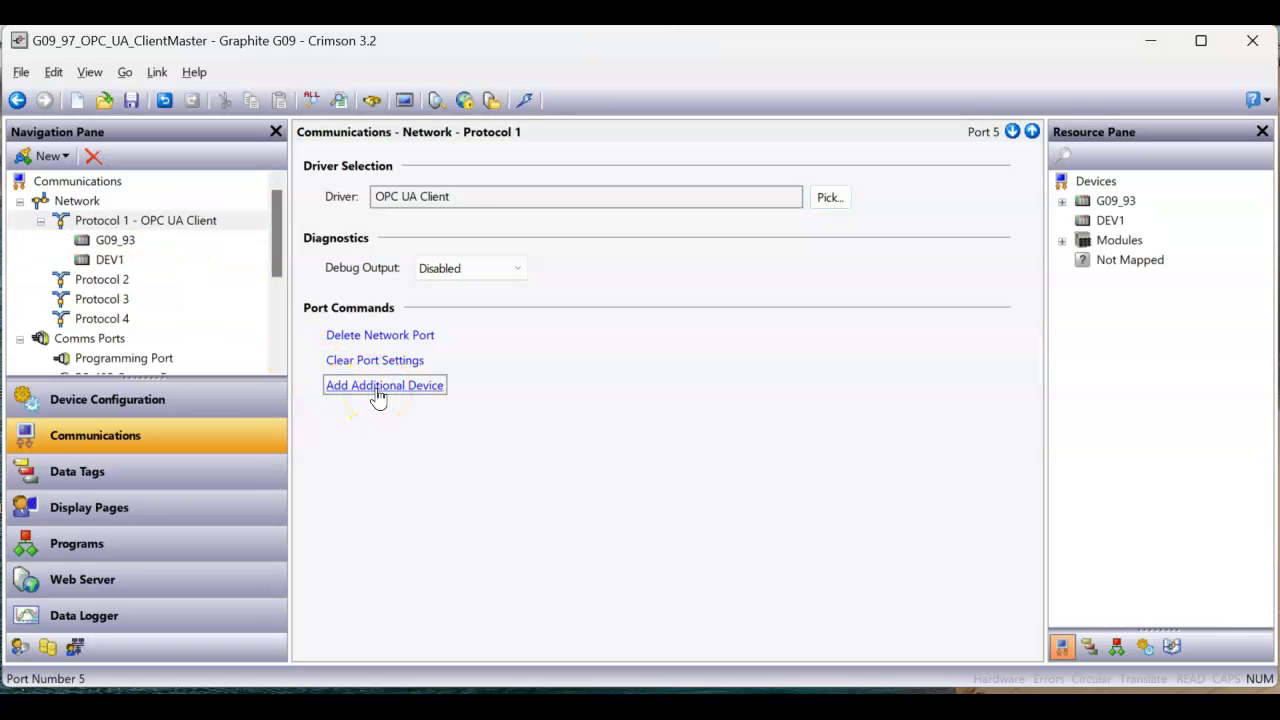
{"action": "left_click", "coordinate": [116, 264]}
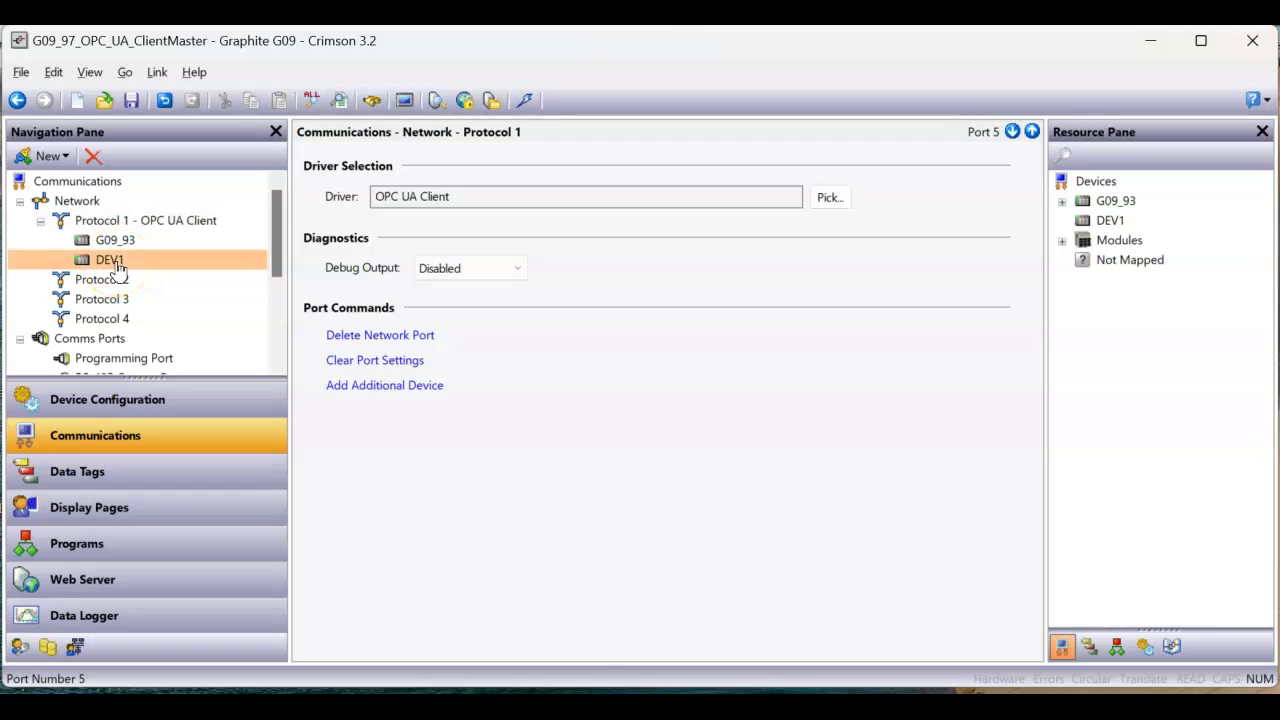
{"action": "left_click", "coordinate": [116, 264]}
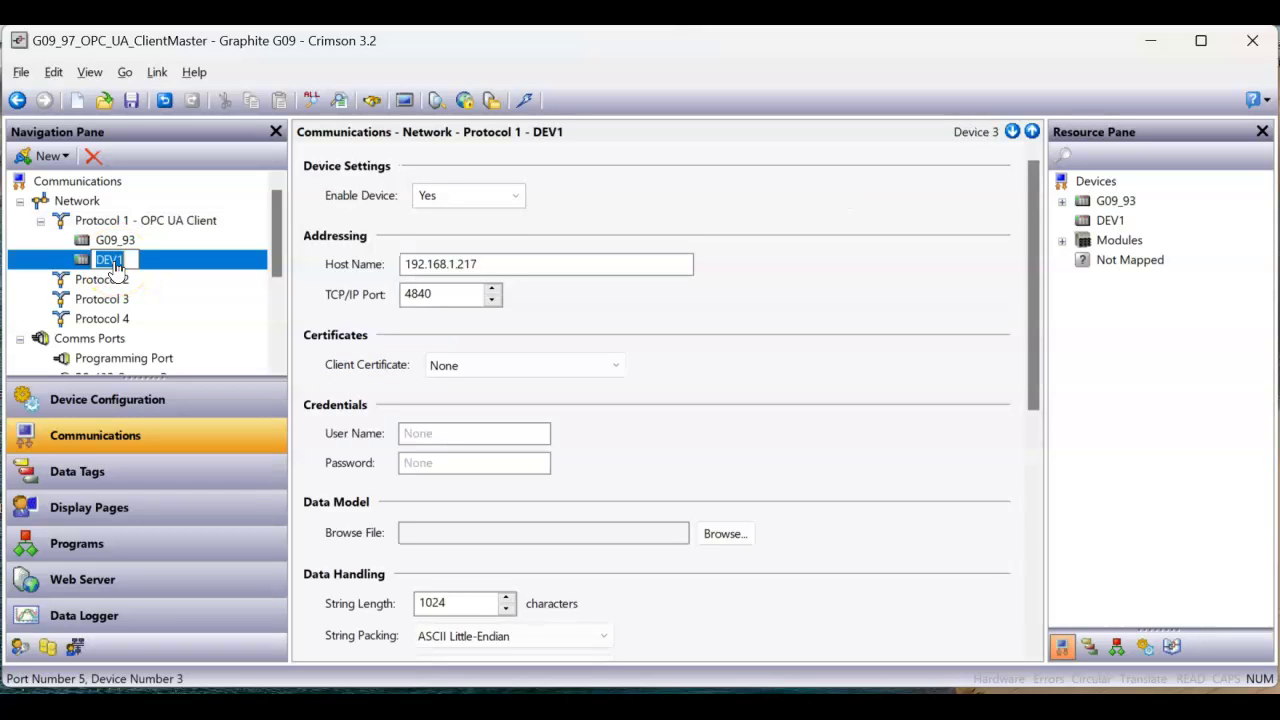
{"action": "type", "text": "G09_94"}
{"action": "key", "text": "Return"}
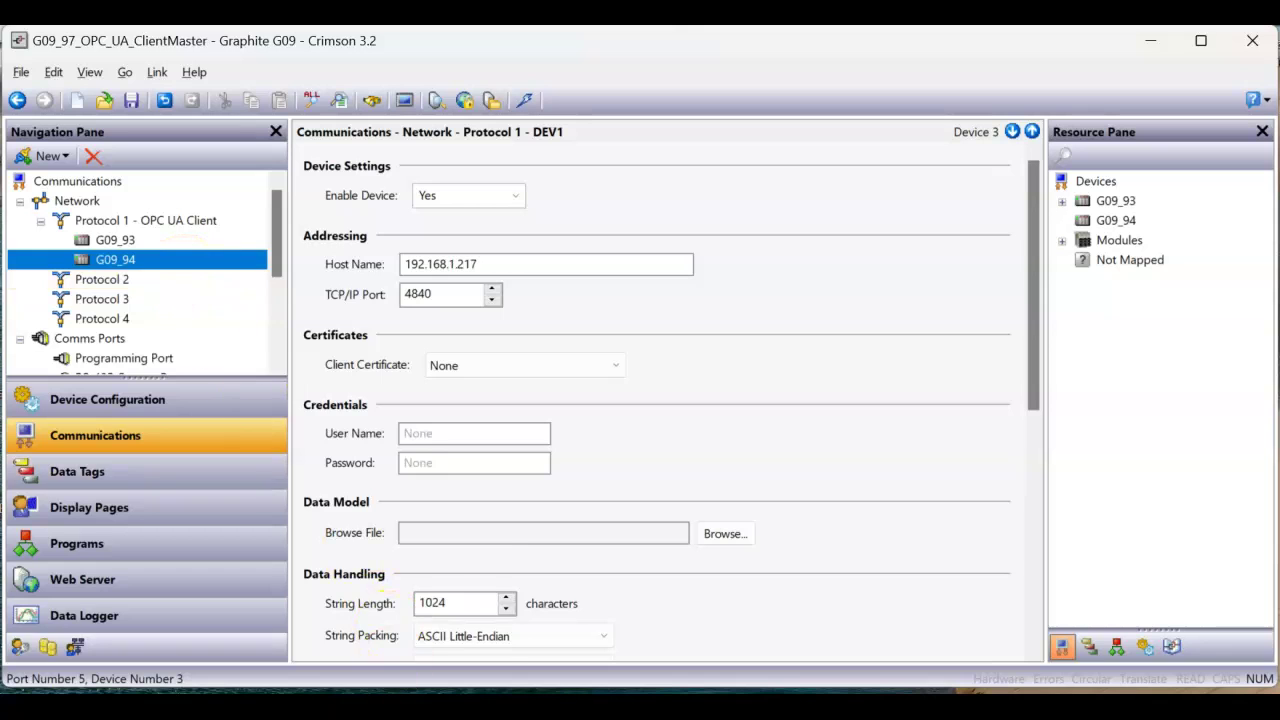
Check the G09 #93–#96 server pages in Chrome, noting #94's address 192.168.254.147
{"action": "left_click", "coordinate": [405, 610]}
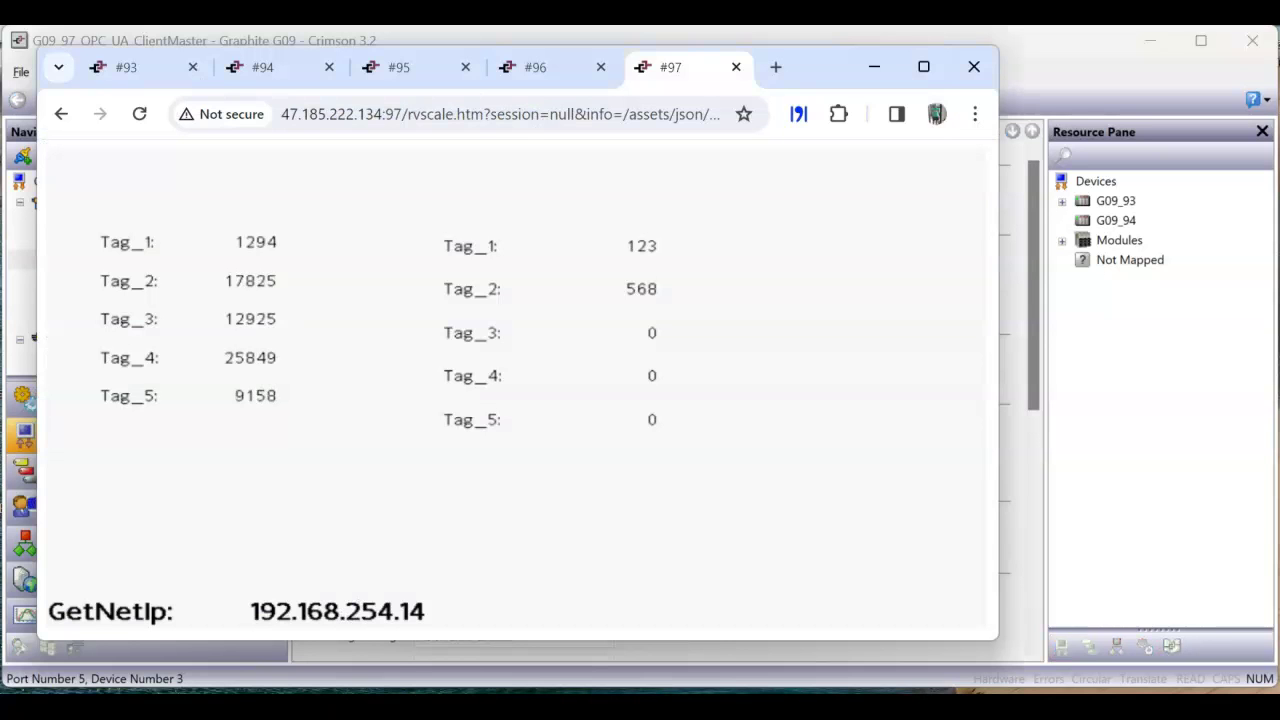
{"action": "left_click", "coordinate": [128, 68]}
{"action": "left_click", "coordinate": [224, 72]}
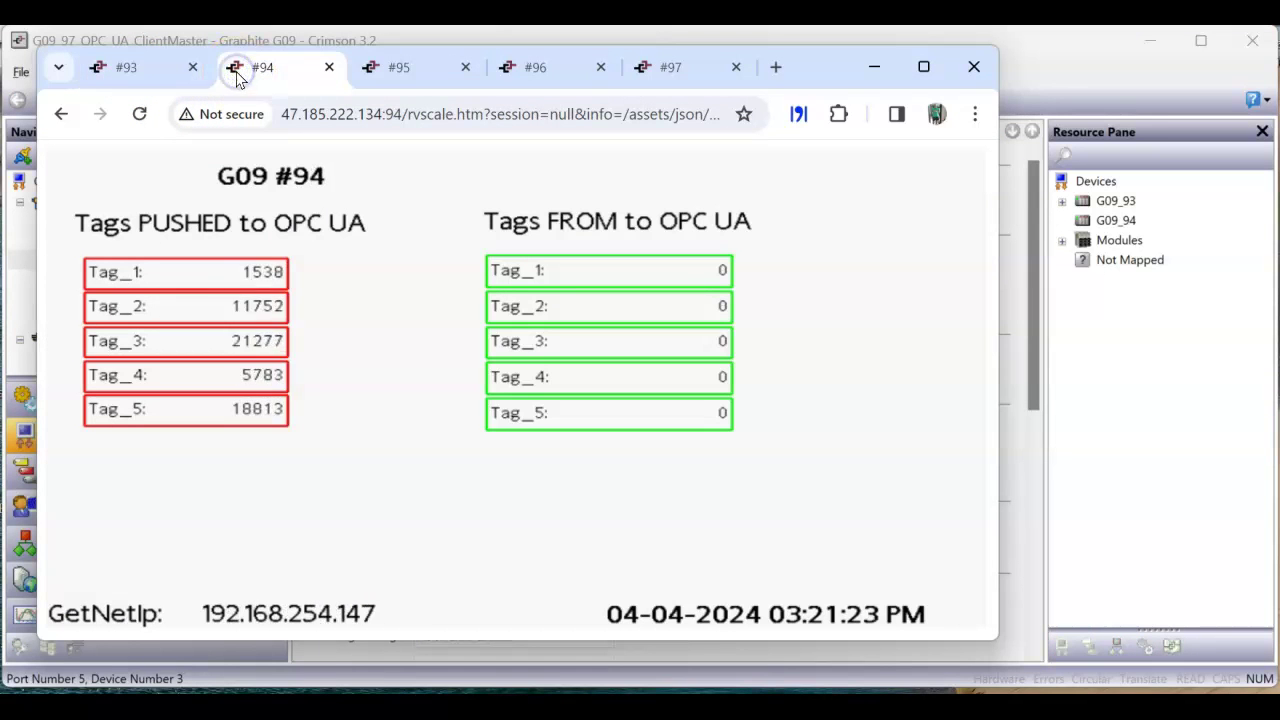
{"action": "left_click", "coordinate": [390, 68]}
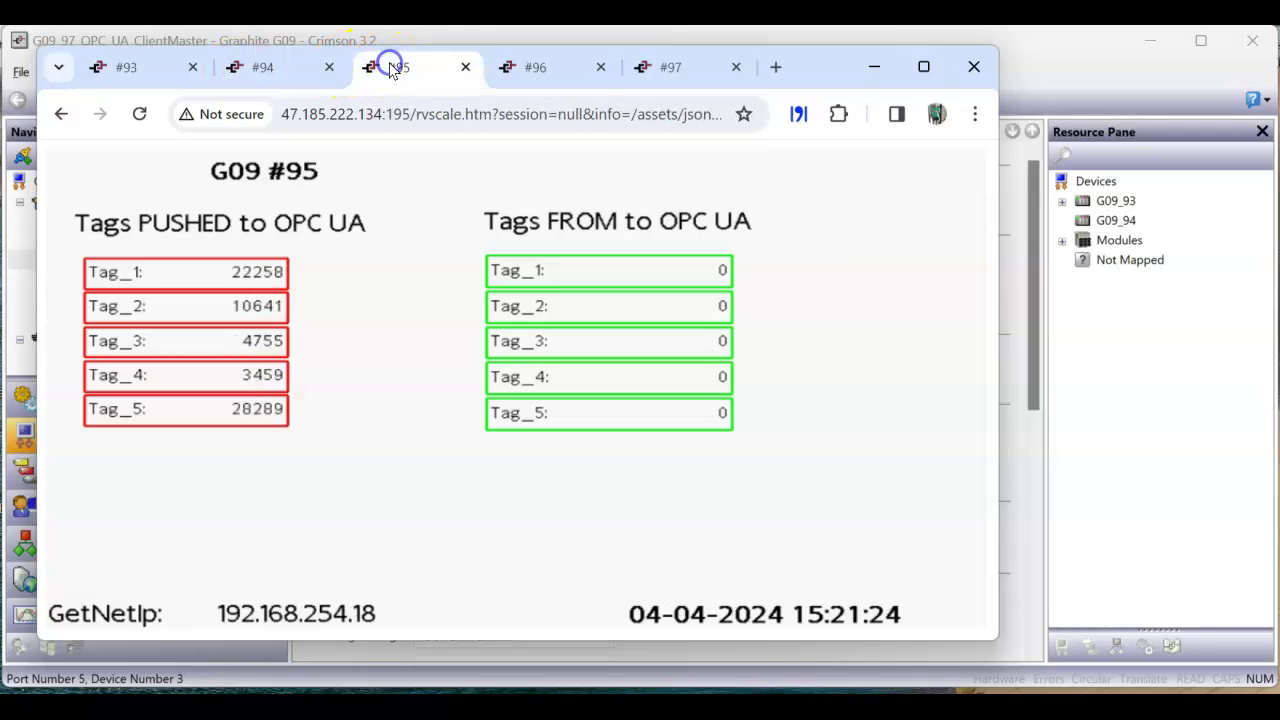
{"action": "left_click", "coordinate": [534, 67]}
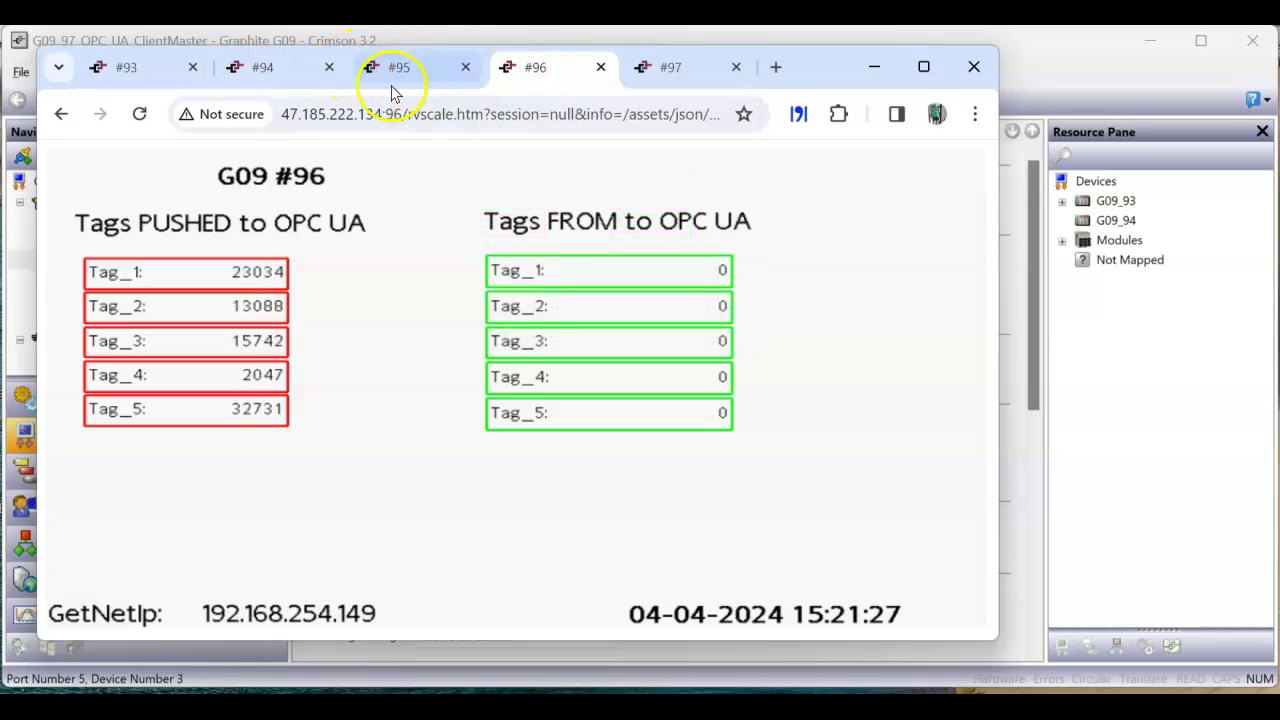
{"action": "left_click", "coordinate": [258, 72]}
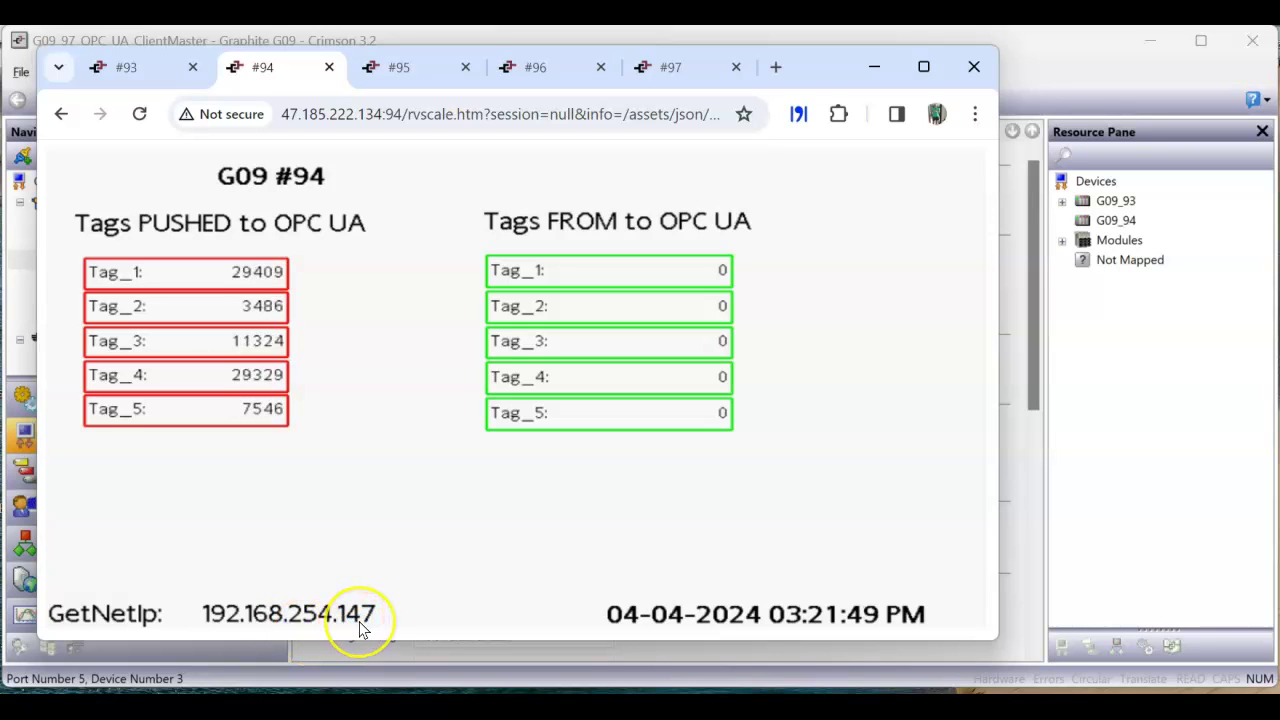
{"action": "left_click", "coordinate": [1028, 494]}
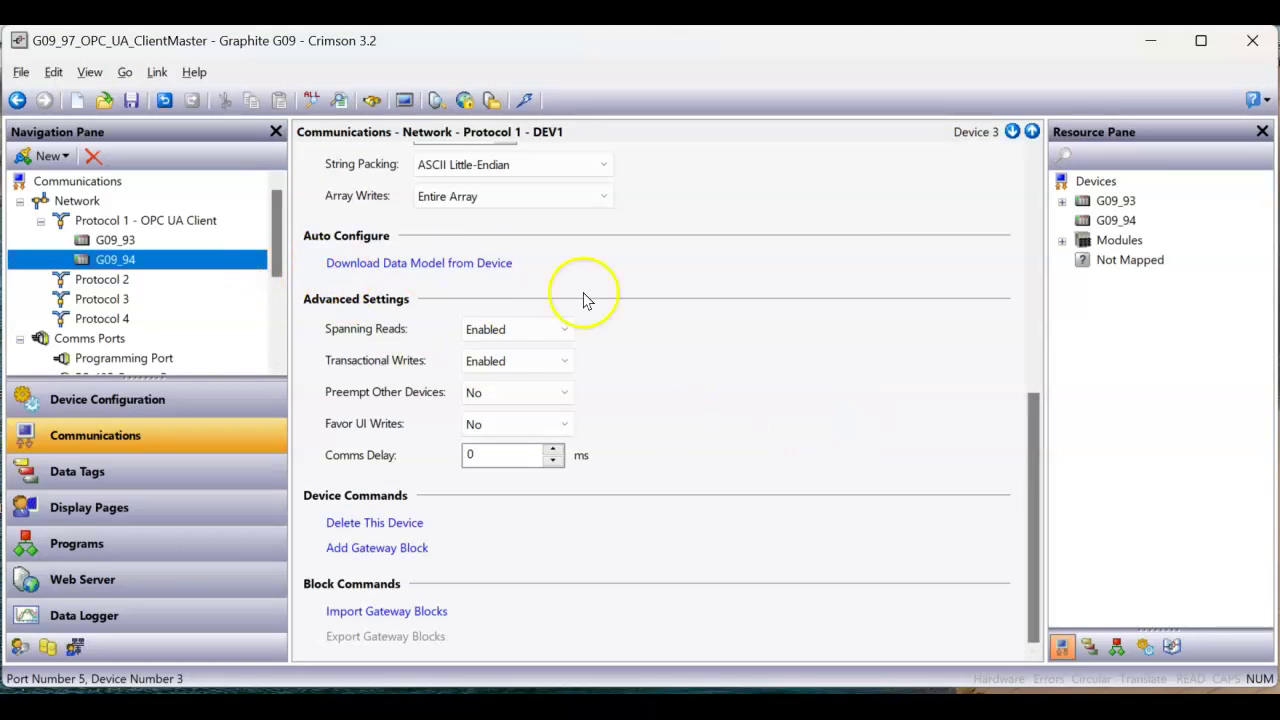
Change G09_94's Host Name to 192.168.254.147, keeping port 4840
{"action": "left_click_drag", "start_coordinate": [1029, 523], "coordinate": [1070, 255]}
{"action": "left_click", "coordinate": [570, 261]}
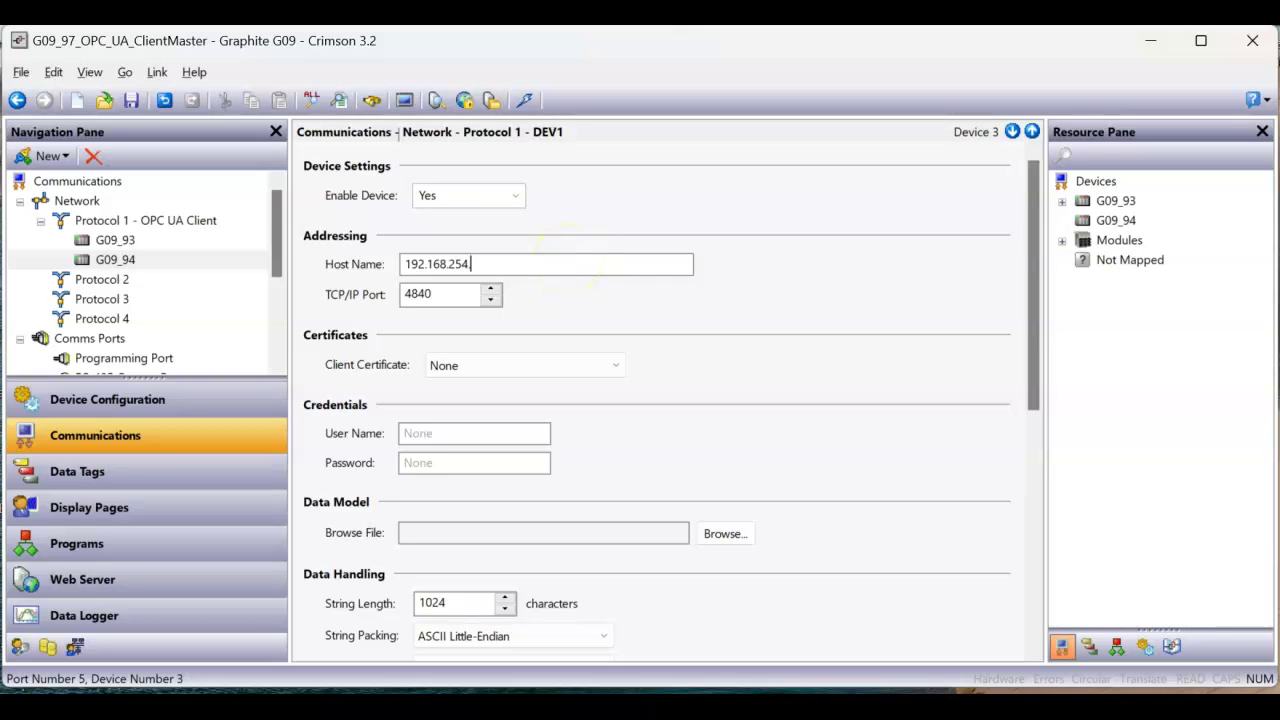
{"action": "key", "text": "ctrl+a"}
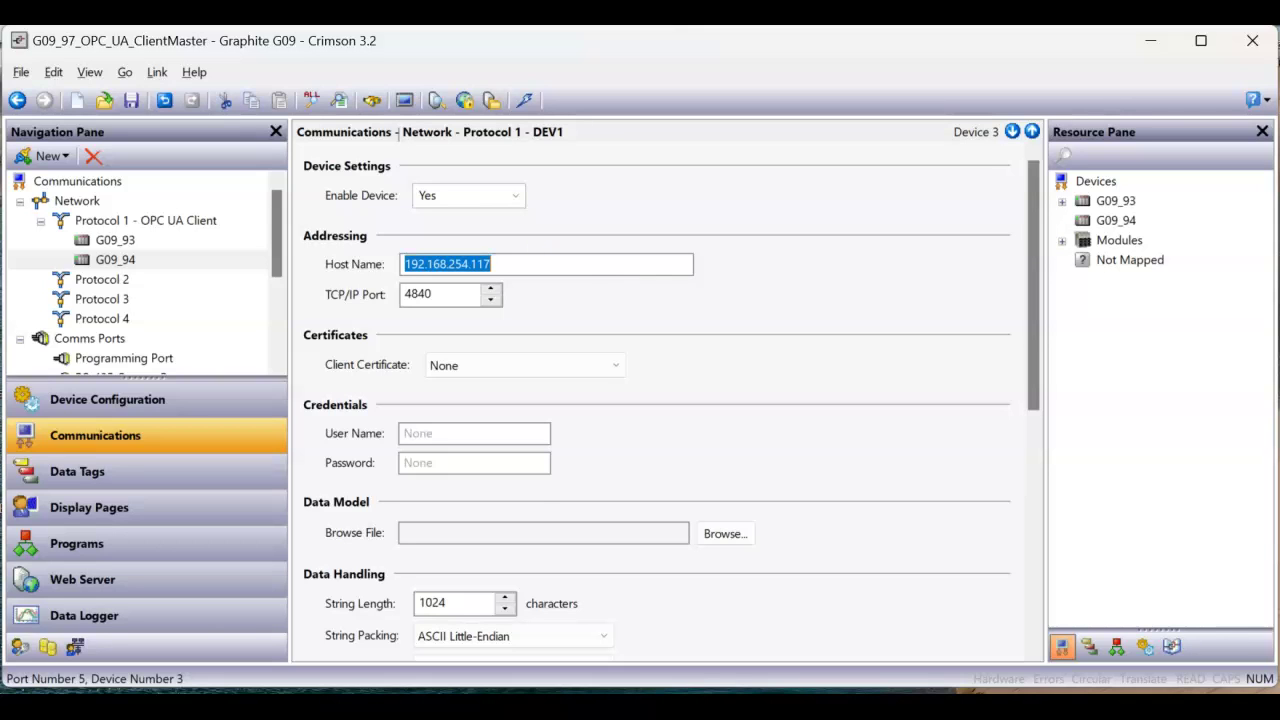
{"action": "key", "text": "alt+Tab"}
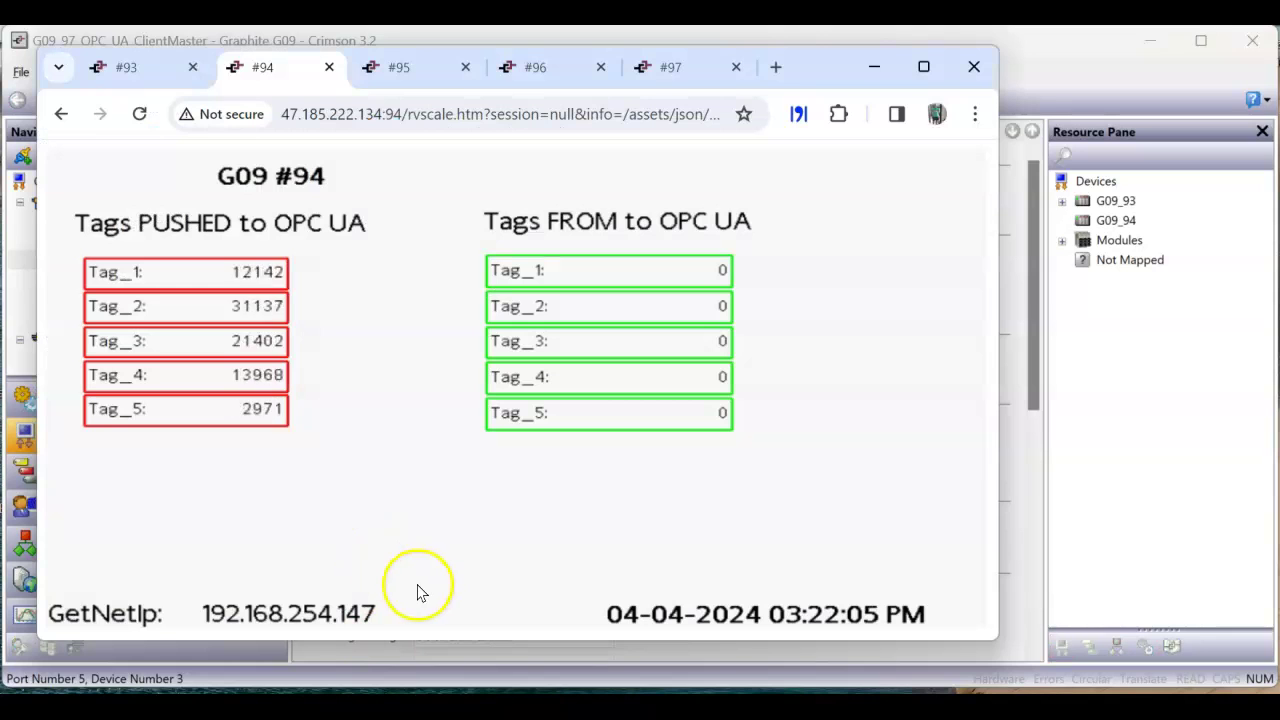
{"action": "mouse_move", "coordinate": [686, 571]}
{"action": "left_click", "coordinate": [686, 605]}
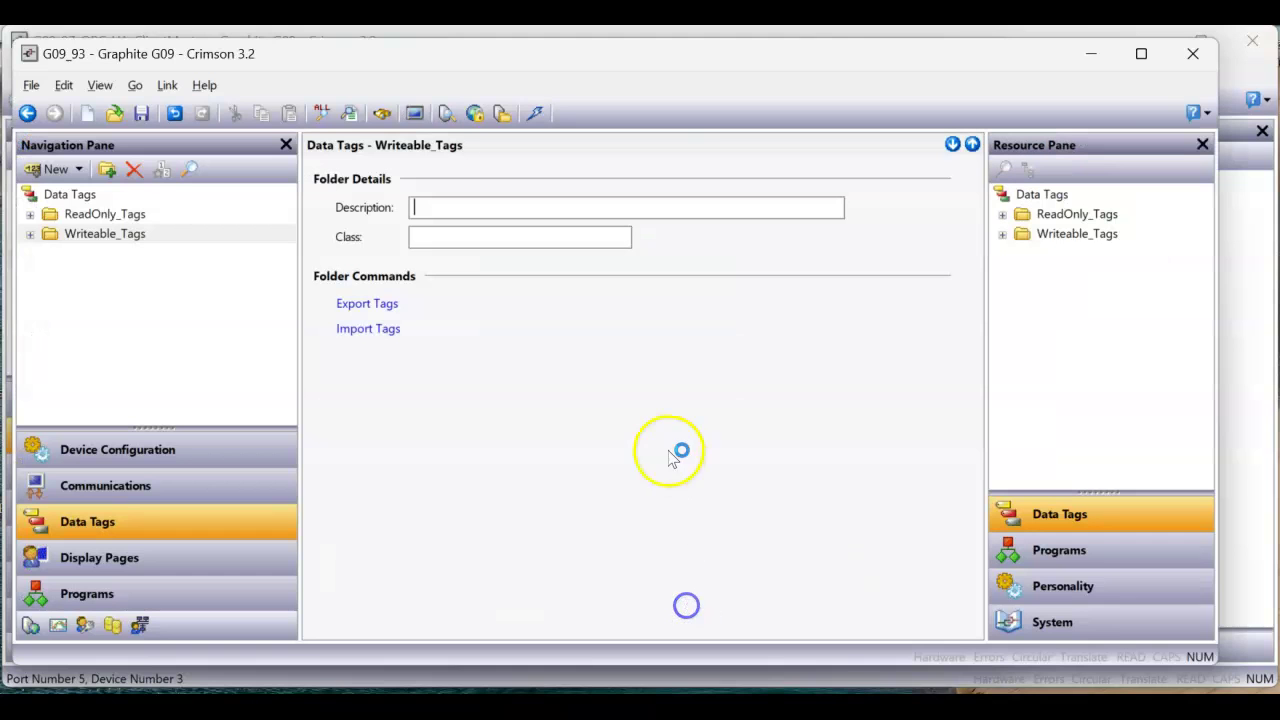
{"action": "left_click", "coordinate": [528, 617]}
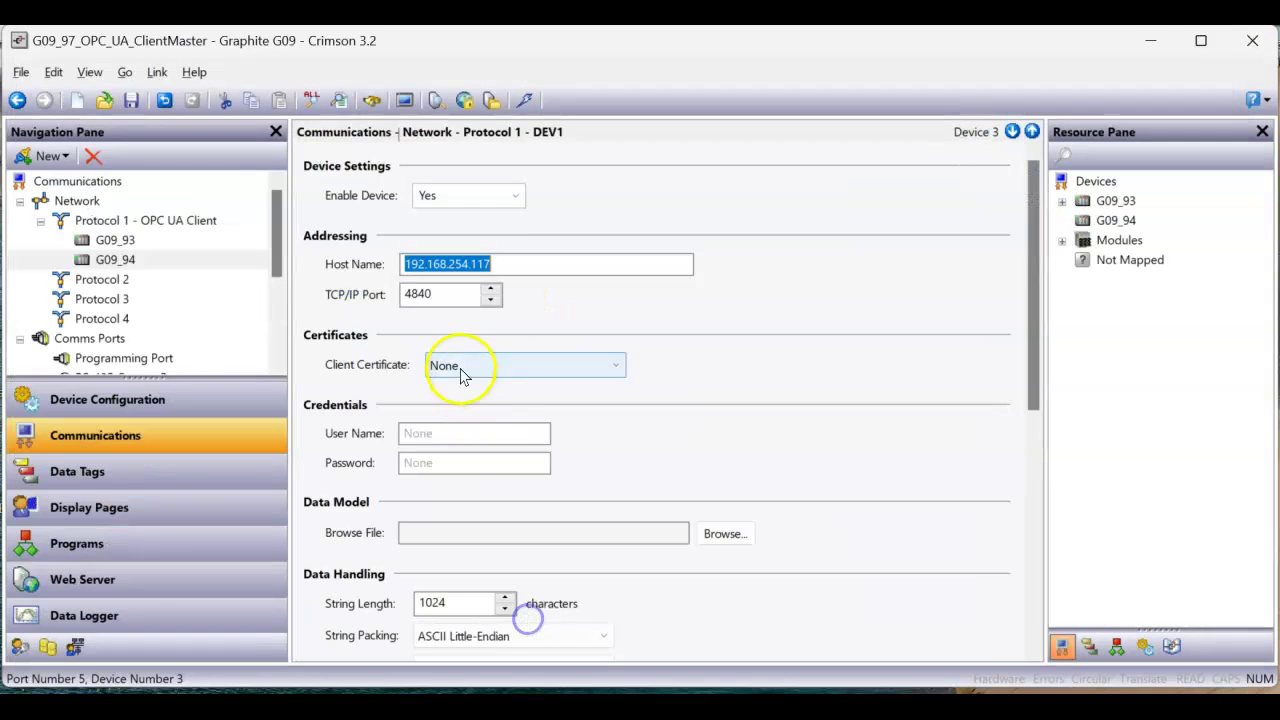
{"action": "left_click", "coordinate": [512, 270]}
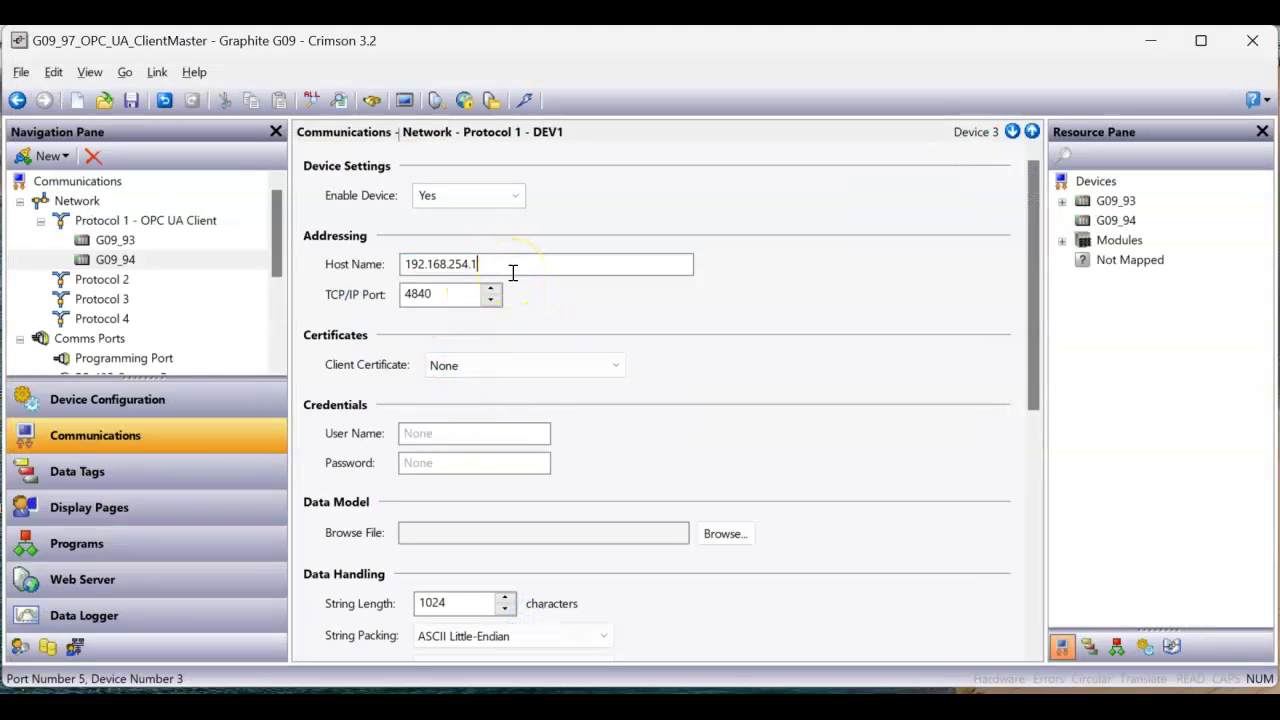
{"action": "type", "text": "7"}
{"action": "key", "text": "Return"}
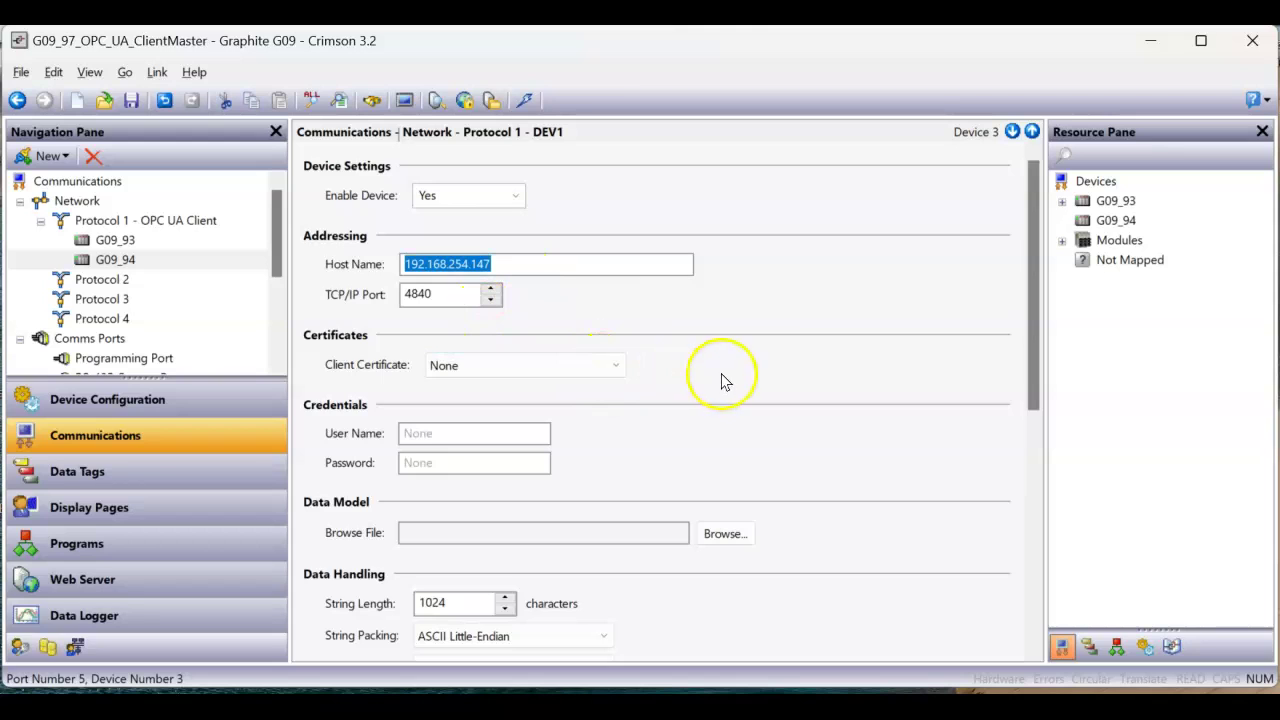
{"action": "scroll", "coordinate": [789, 360], "scroll_direction": "down", "scroll_amount": 5}
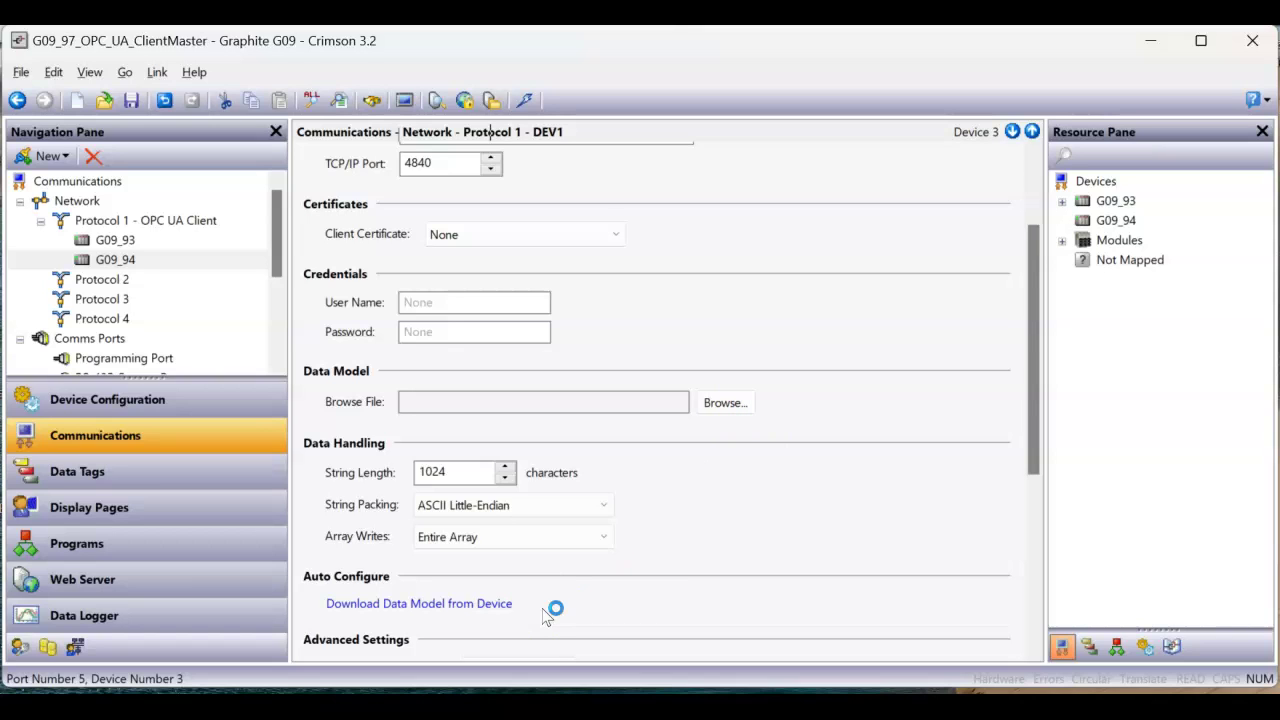
Download G09_94's data model into browse file G09_94 and accept the 28-node result
{"action": "left_click_drag", "start_coordinate": [1034, 443], "coordinate": [1011, 471]}
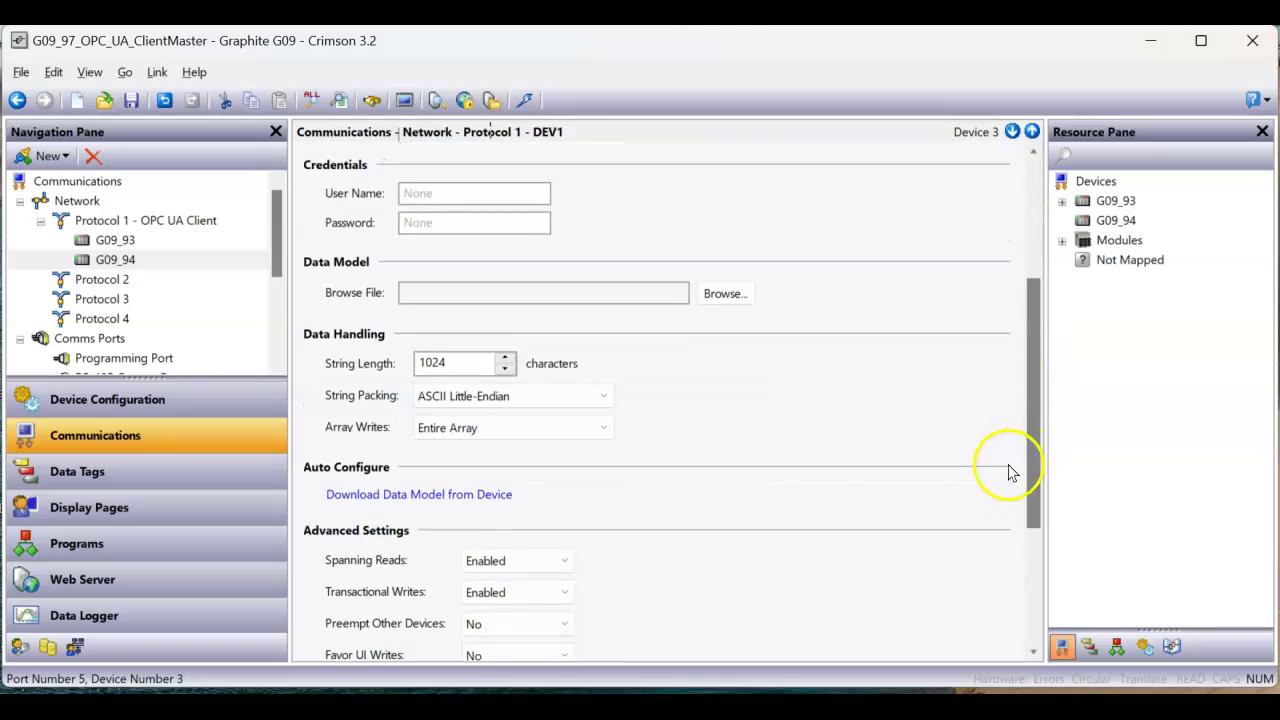
{"action": "left_click", "coordinate": [445, 499]}
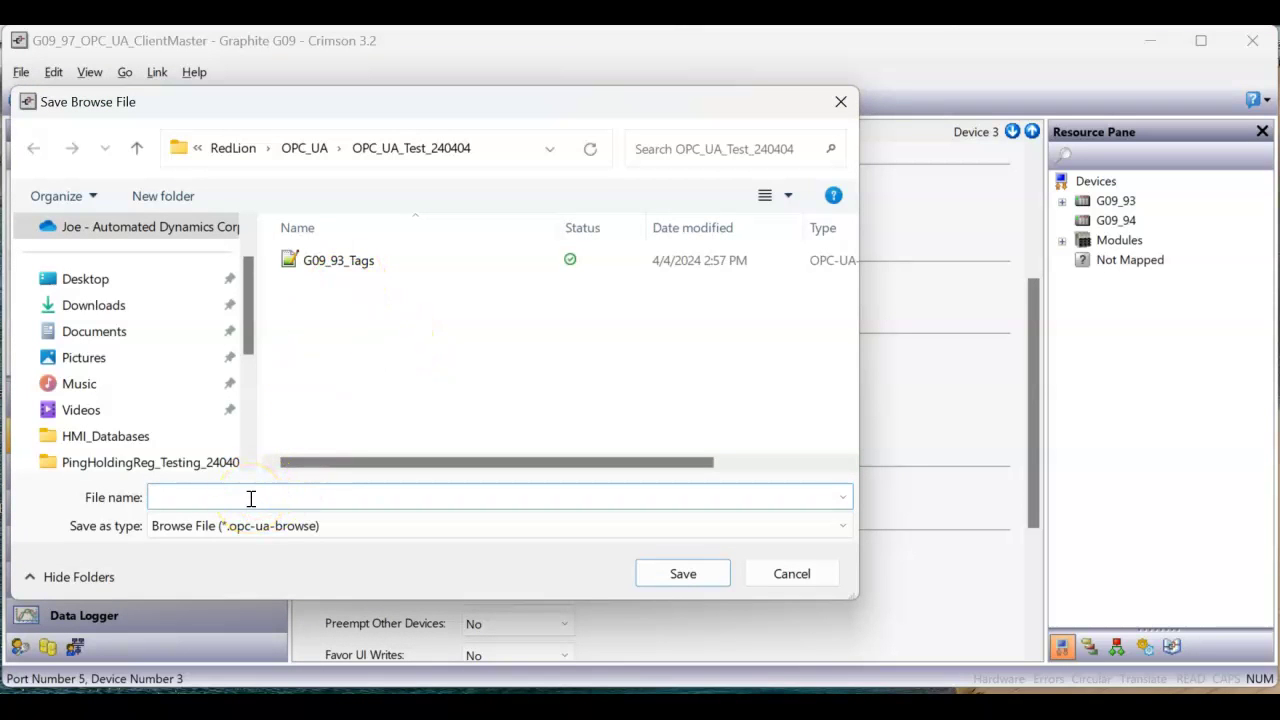
{"action": "type", "text": "G09_94"}
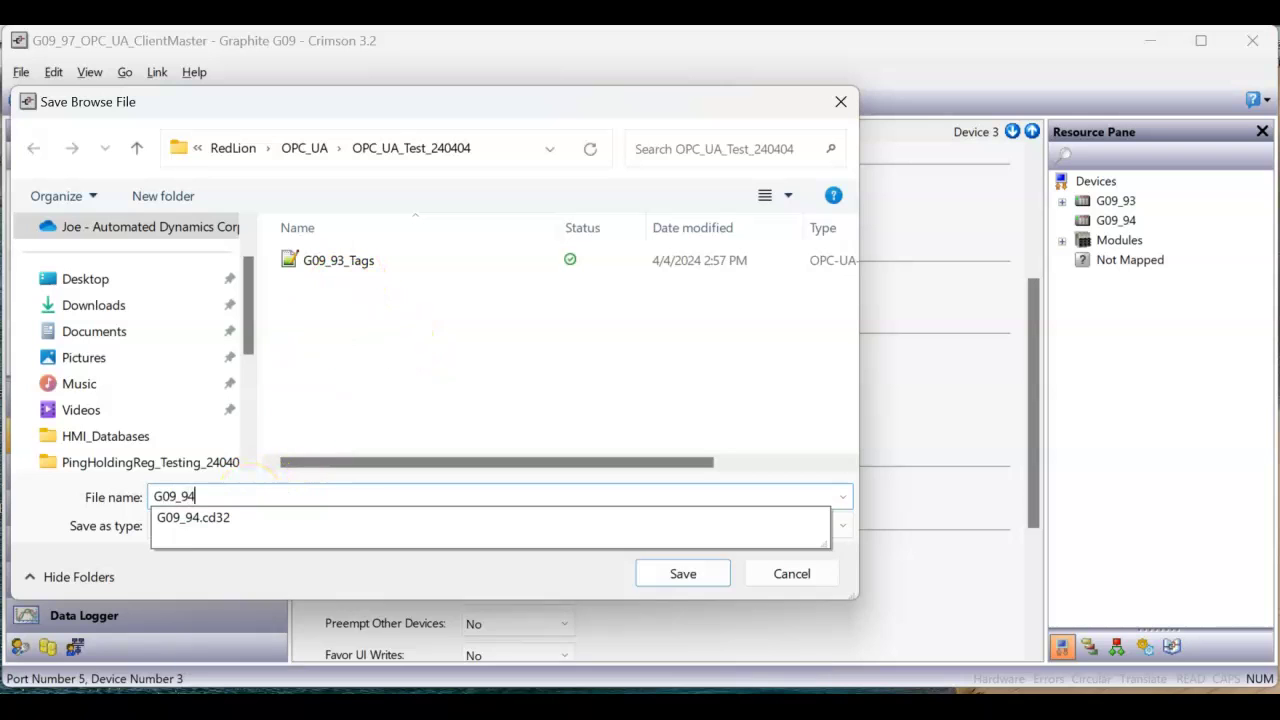
{"action": "key", "text": "Return"}
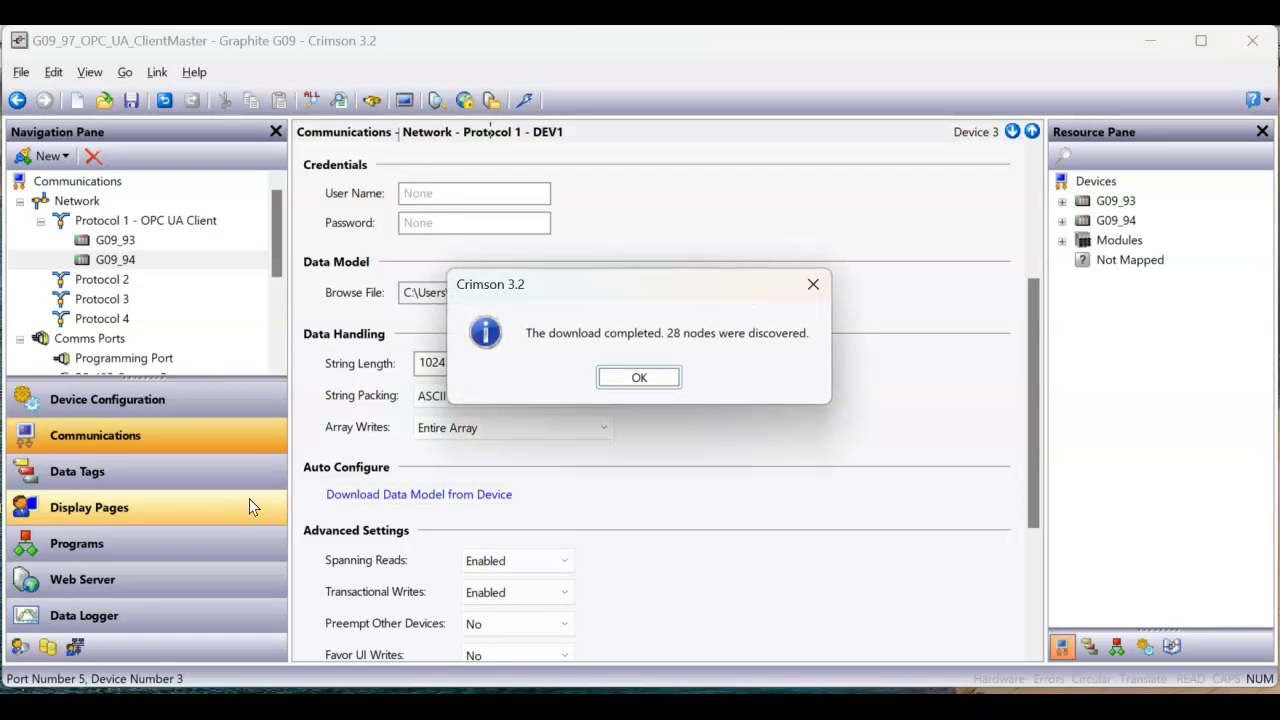
{"action": "left_click", "coordinate": [658, 381]}
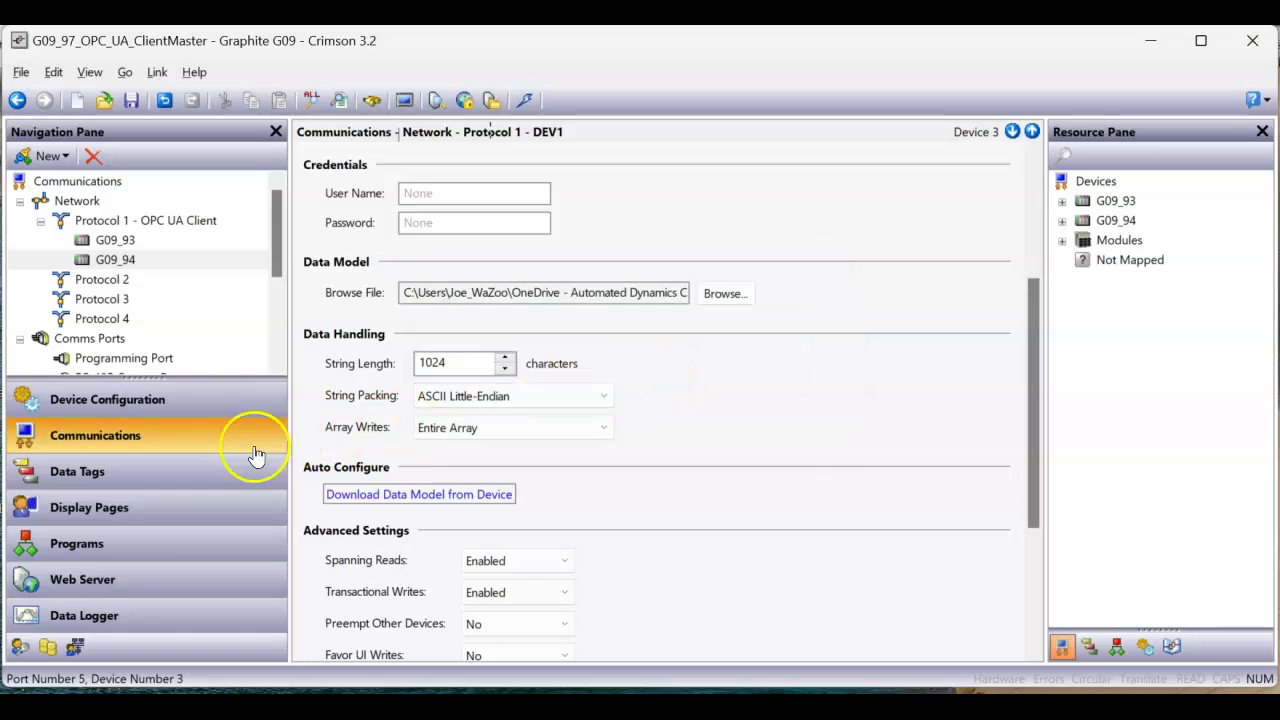
Copy the G09_93 tag folder, paste it under Data Tags and rename it G09_94
{"action": "left_click", "coordinate": [171, 481]}
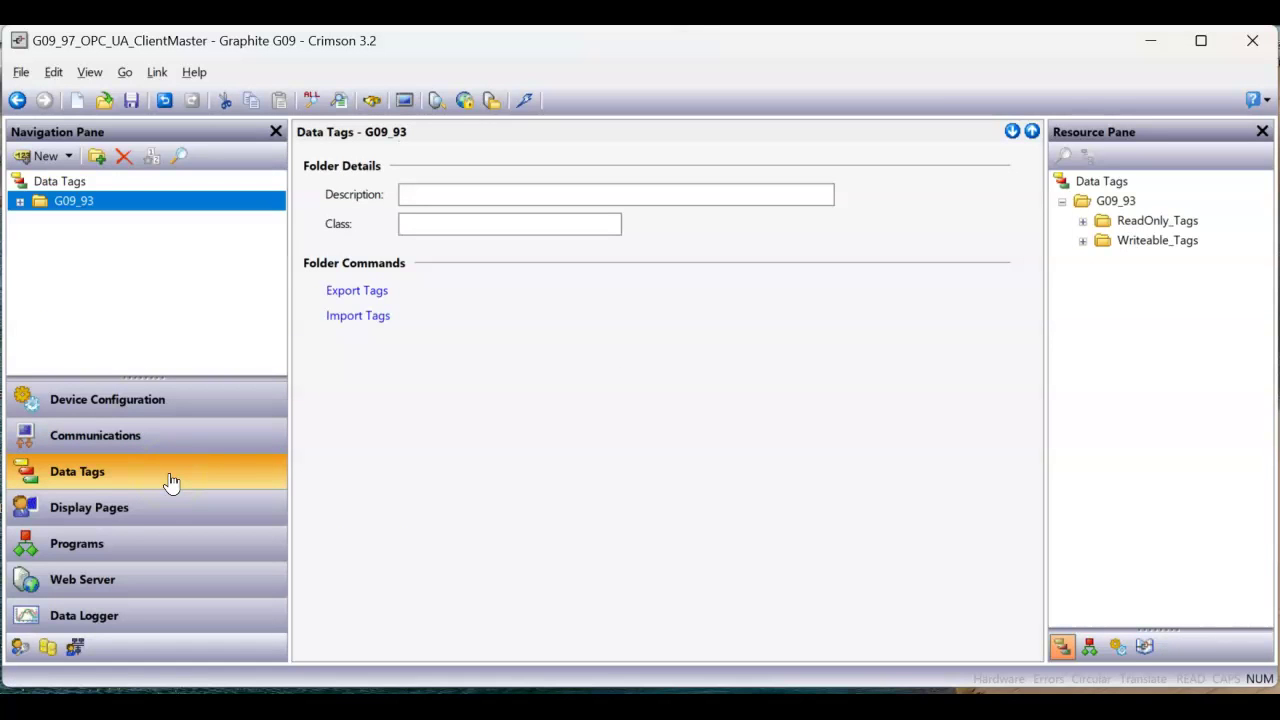
{"action": "left_click", "coordinate": [87, 205]}
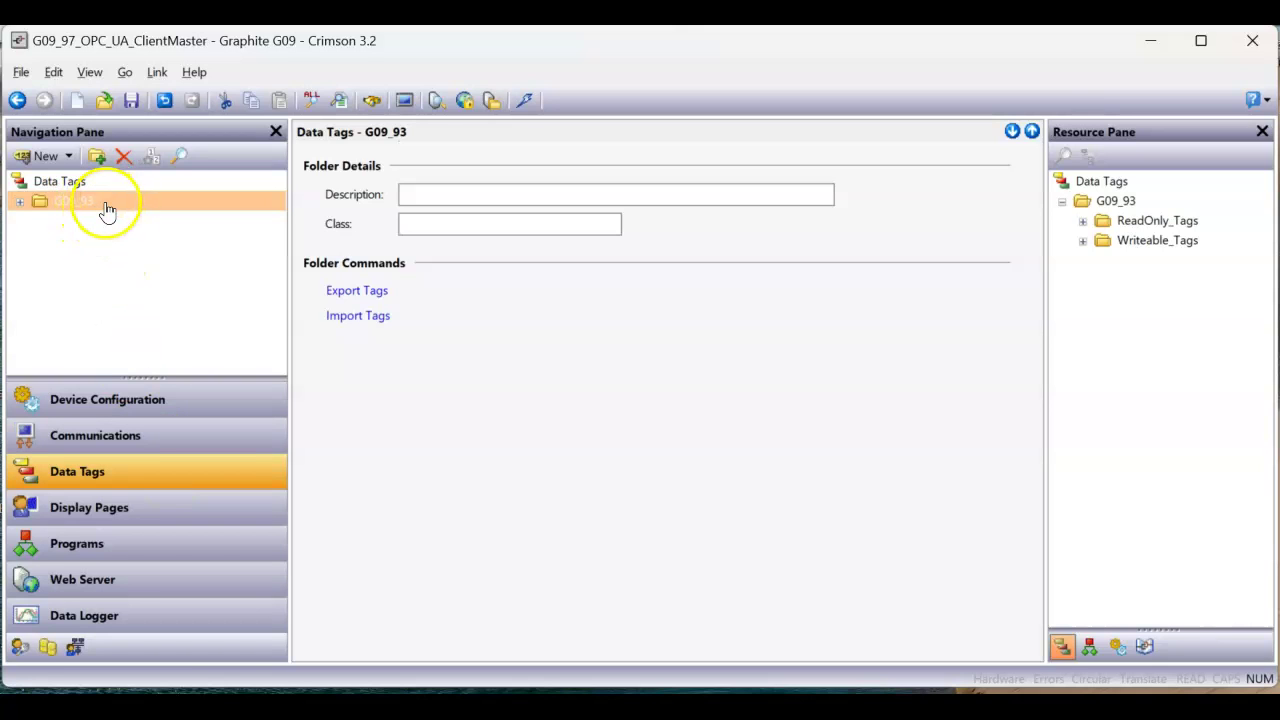
{"action": "right_click", "coordinate": [107, 208]}
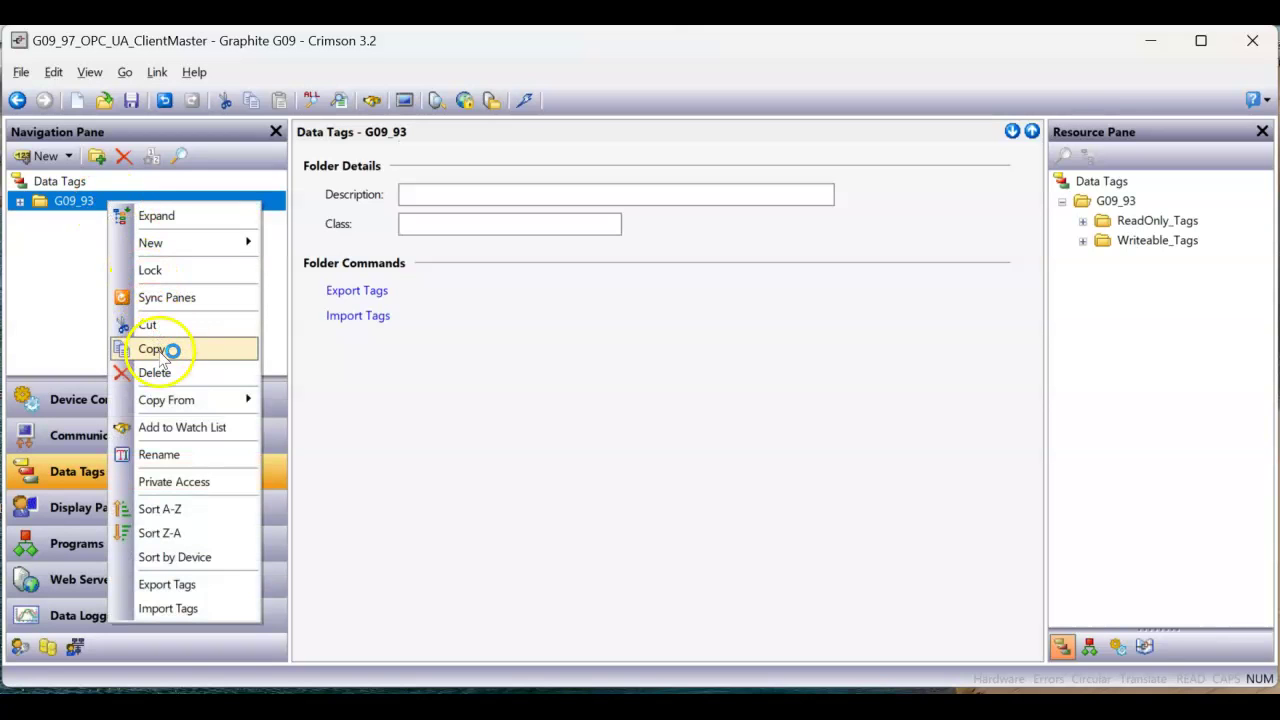
{"action": "left_click", "coordinate": [171, 349]}
{"action": "right_click", "coordinate": [70, 182]}
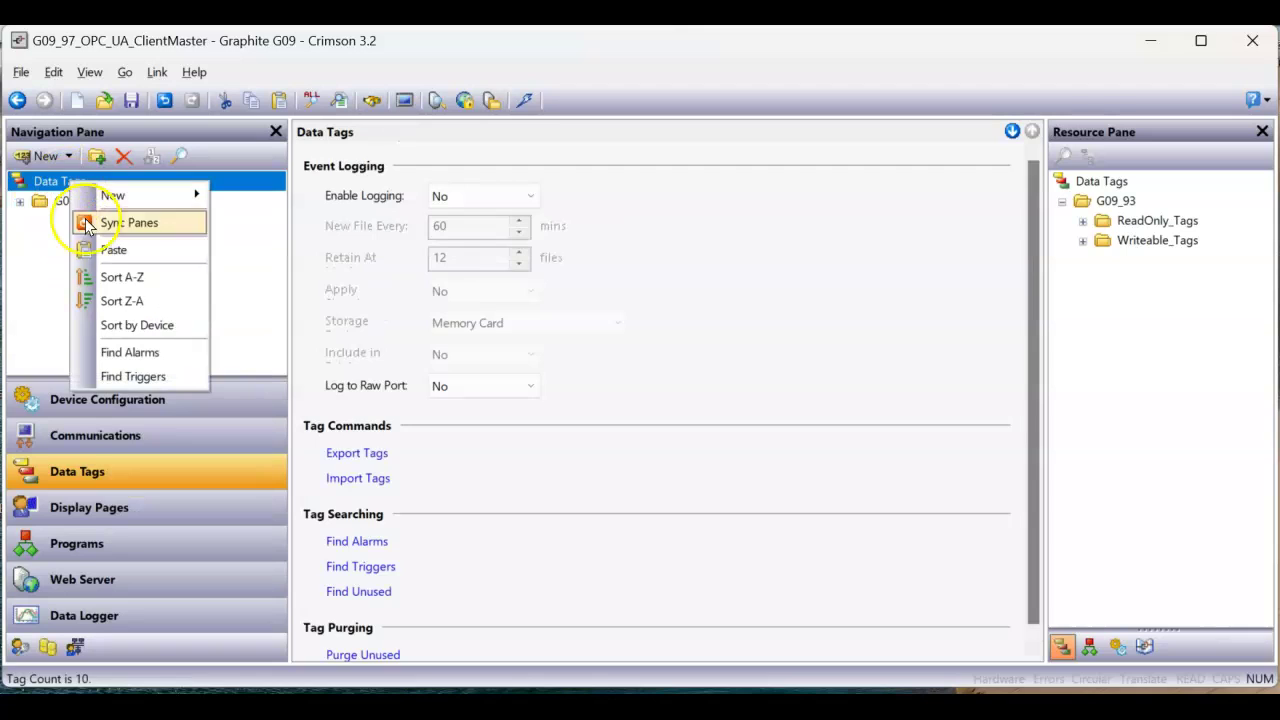
{"action": "left_click", "coordinate": [120, 250]}
{"action": "left_click", "coordinate": [84, 221]}
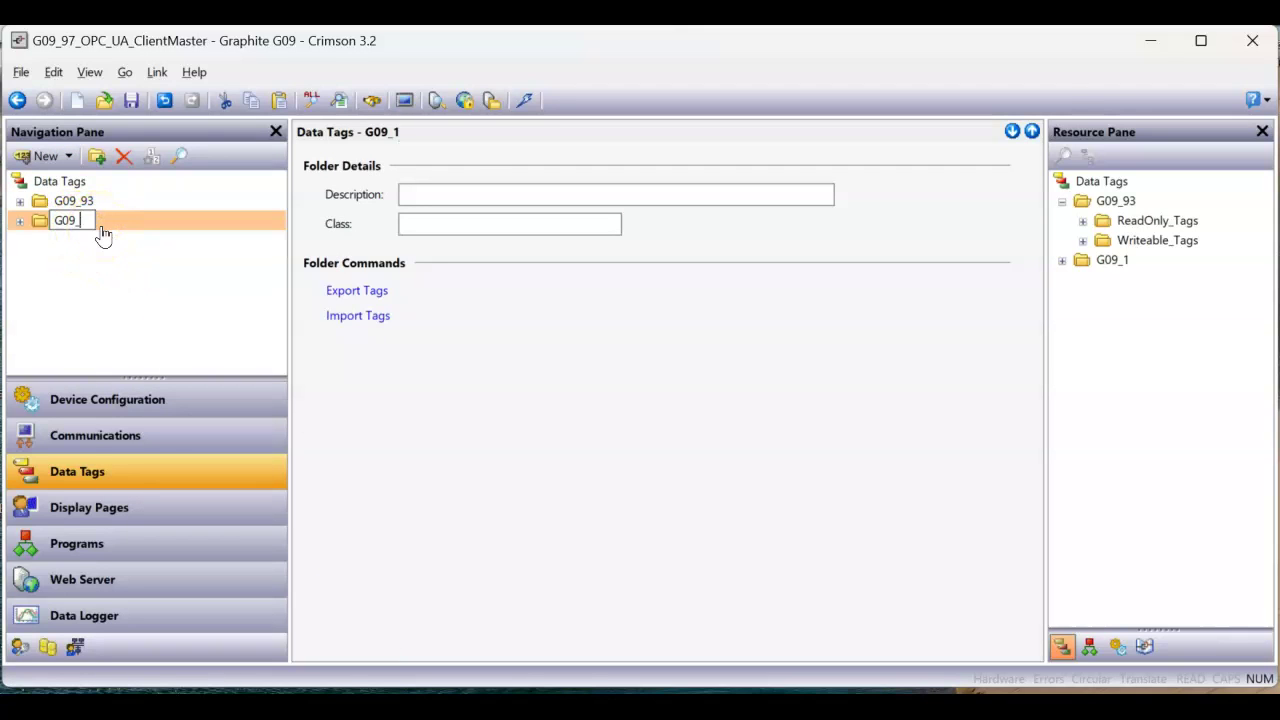
{"action": "type", "text": "94"}
{"action": "key", "text": "Return"}
Expand G09_94's ReadOnly_Tags and Writeable_Tags folders and open ReadOnly_Tags Tag_1
{"action": "left_click", "coordinate": [100, 232]}
{"action": "left_click", "coordinate": [20, 222]}
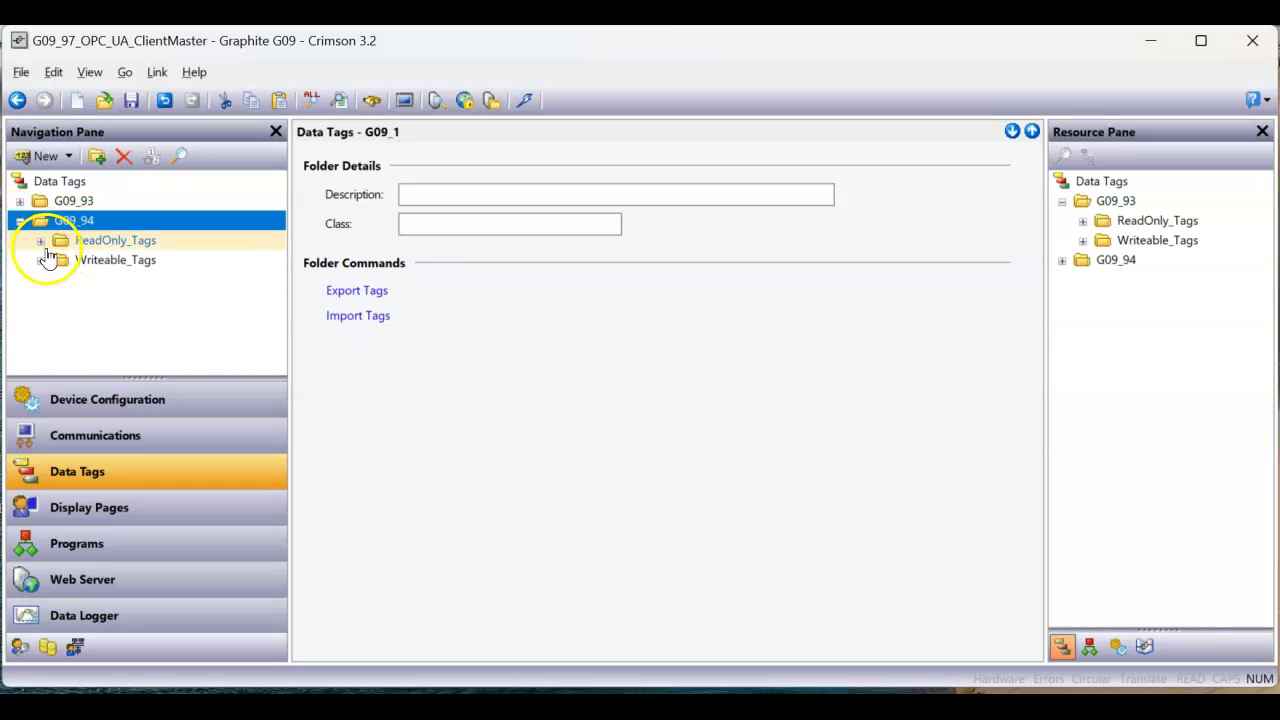
{"action": "left_click", "coordinate": [40, 240]}
{"action": "left_click", "coordinate": [40, 358]}
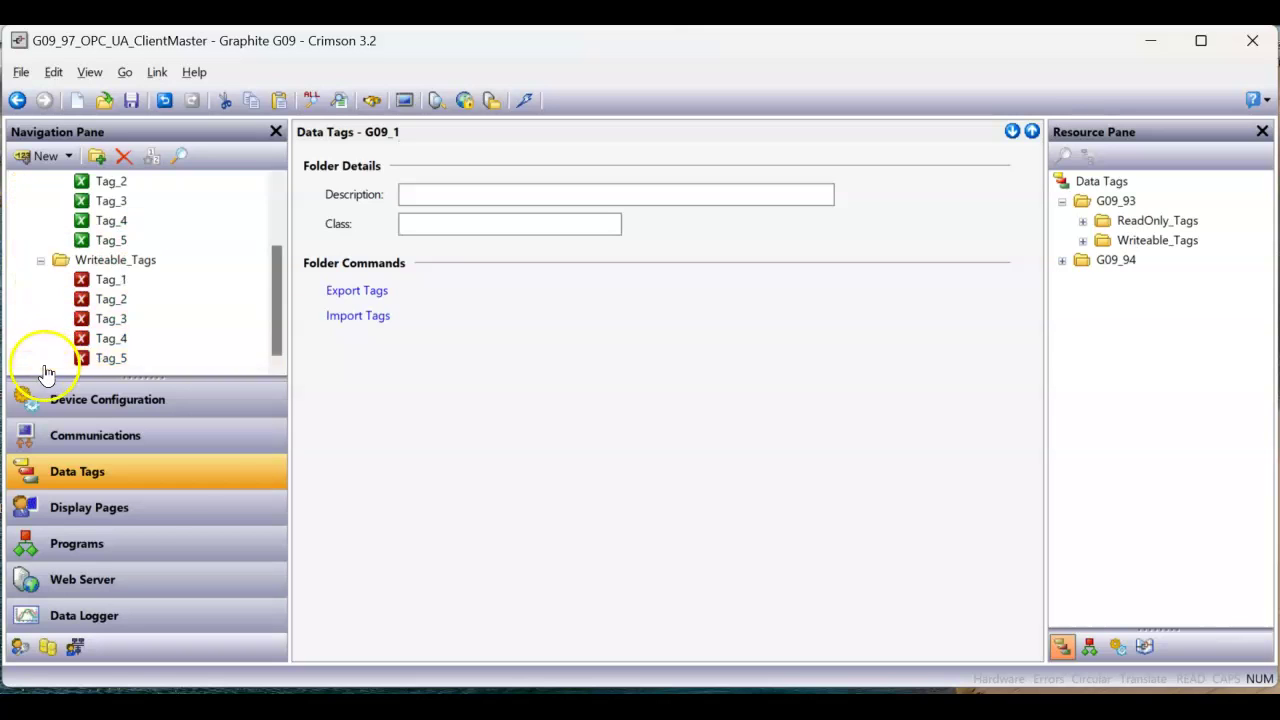
{"action": "left_click_drag", "start_coordinate": [86, 379], "coordinate": [89, 486]}
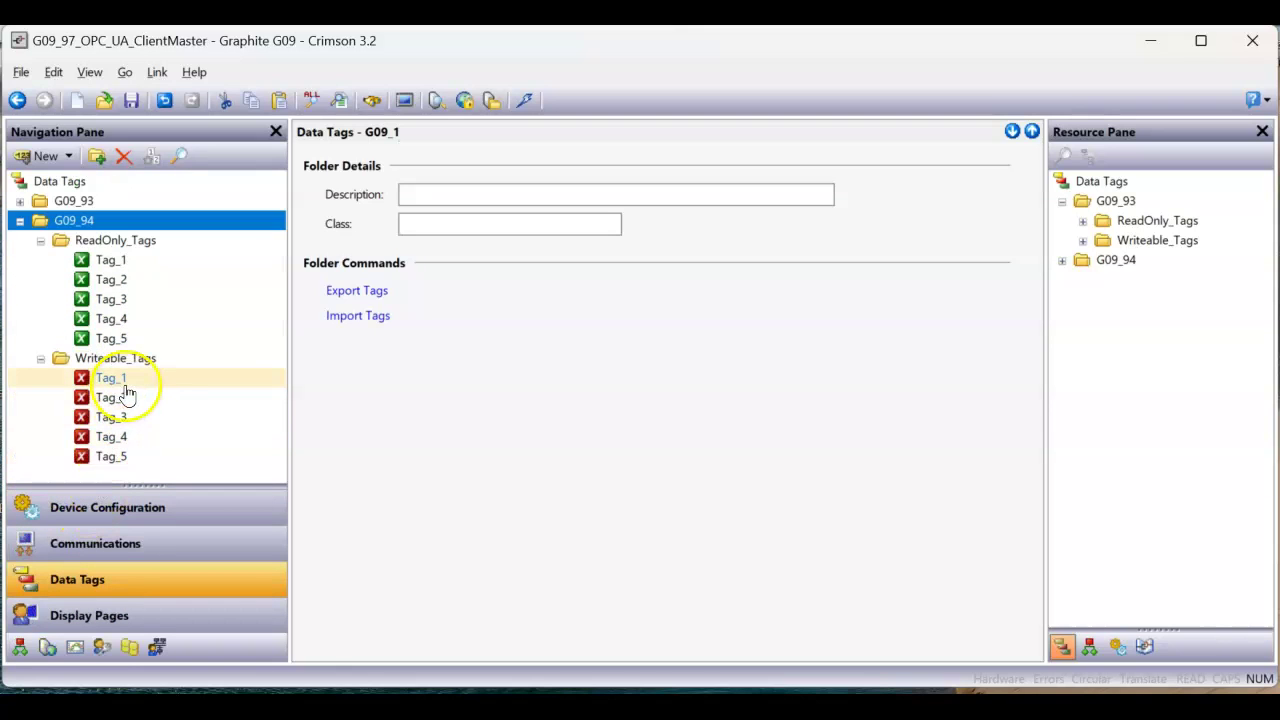
{"action": "left_click", "coordinate": [116, 244]}
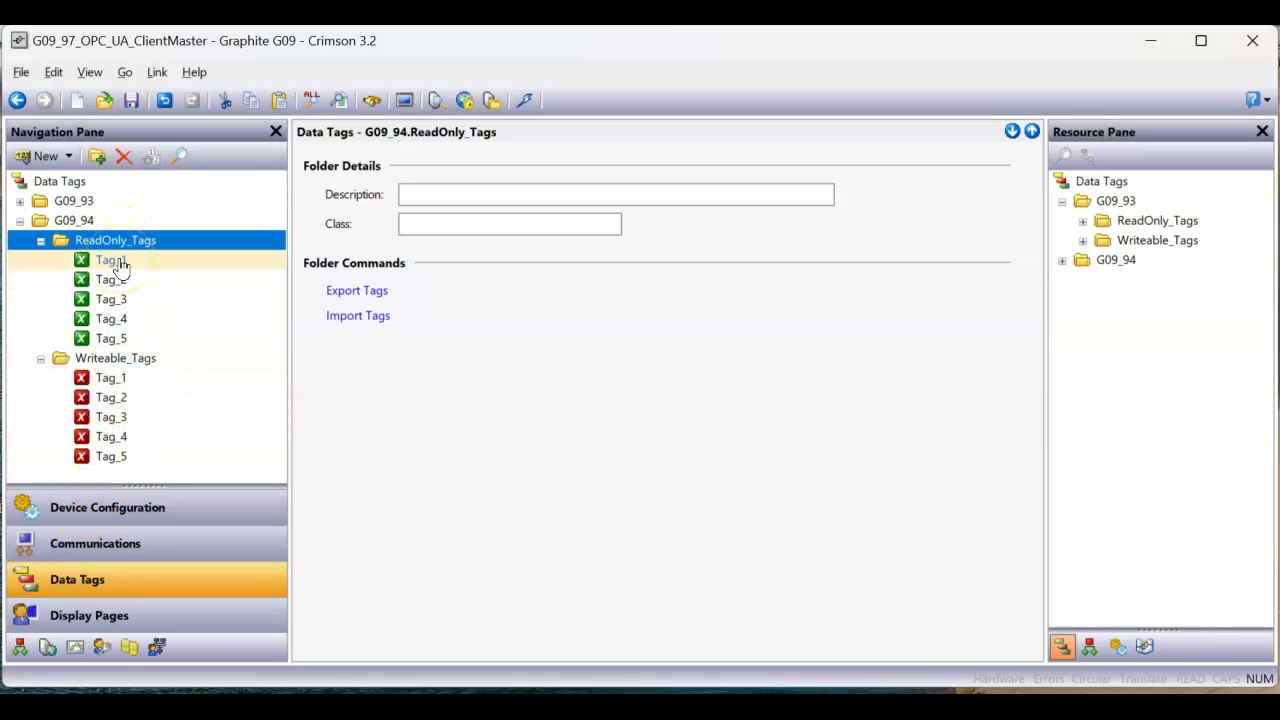
{"action": "left_click", "coordinate": [118, 245]}
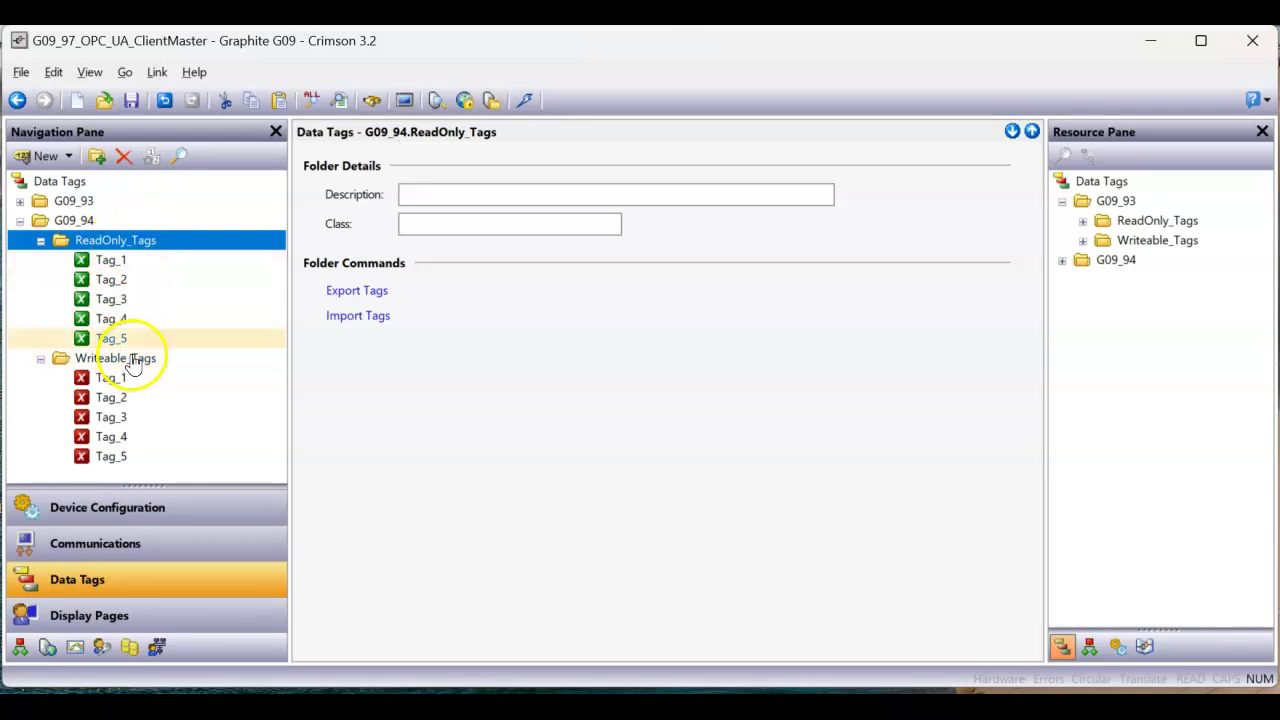
{"action": "left_click", "coordinate": [110, 263]}
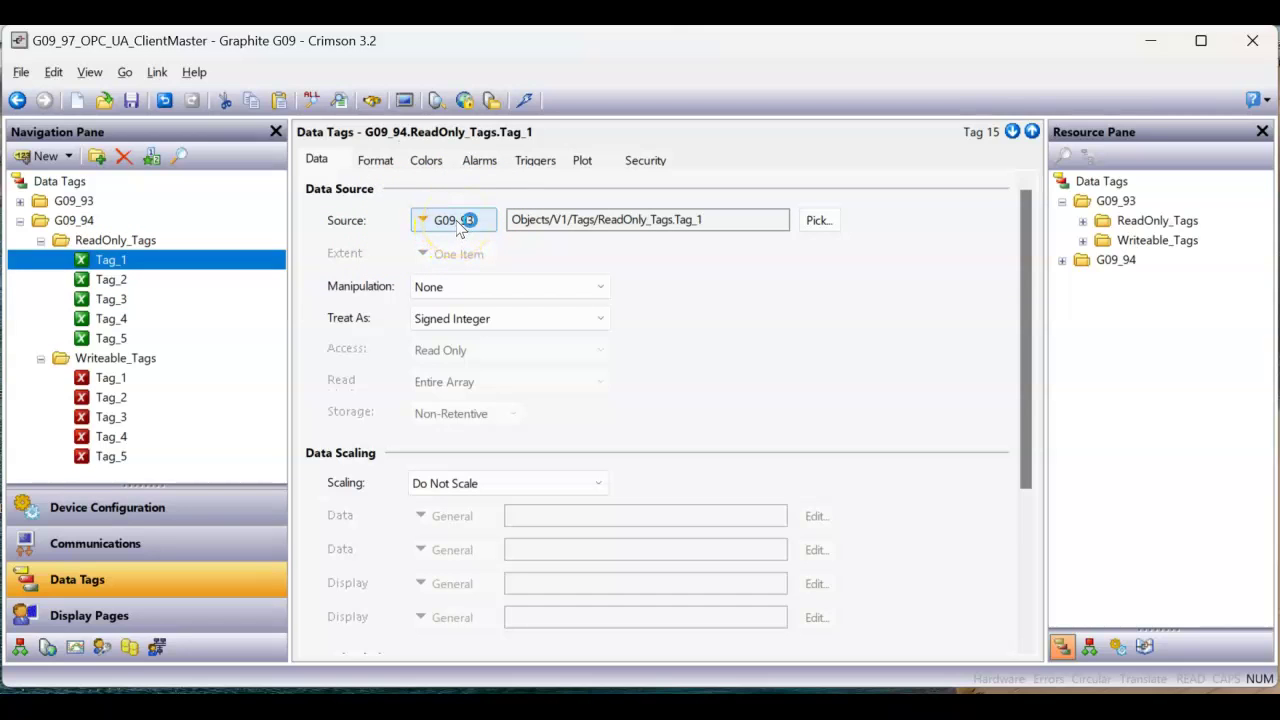
Point read-only Tag_1 and Tag_2 at source G09_94, nodes G09_94.ReadOnly_Tags.Tag_1 and Tag_2
{"action": "left_click", "coordinate": [456, 222]}
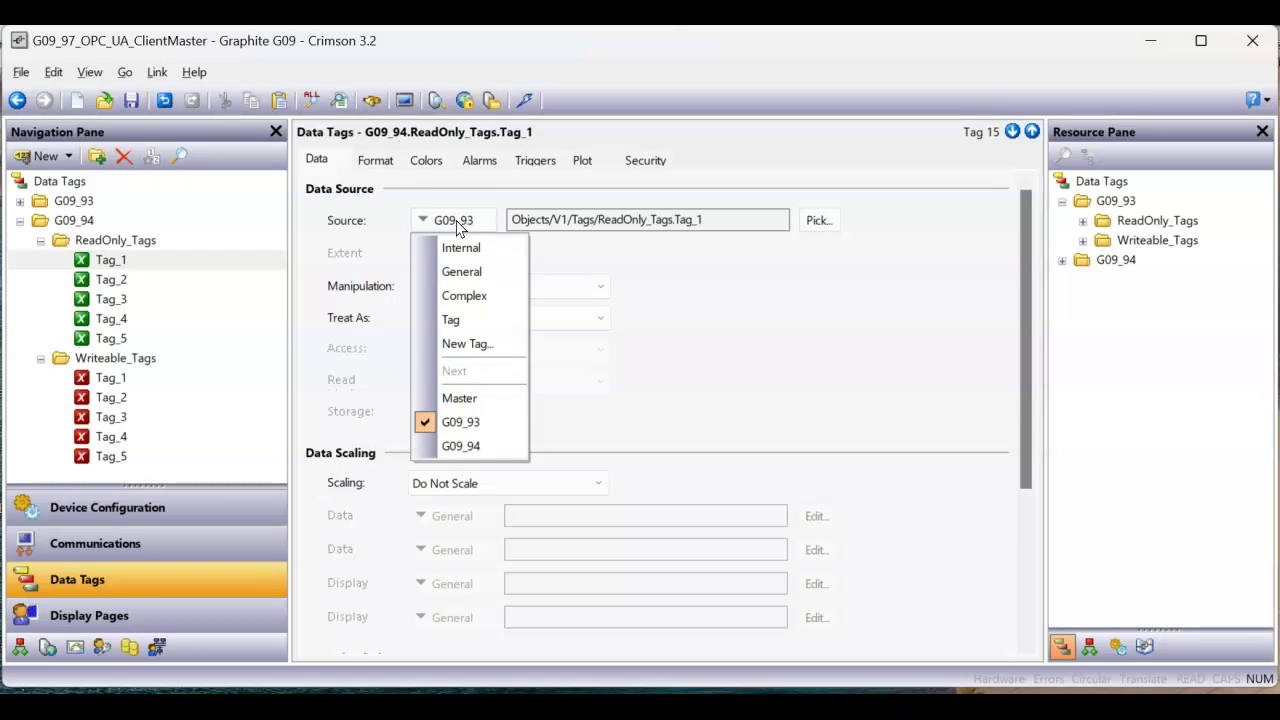
{"action": "left_click", "coordinate": [480, 446]}
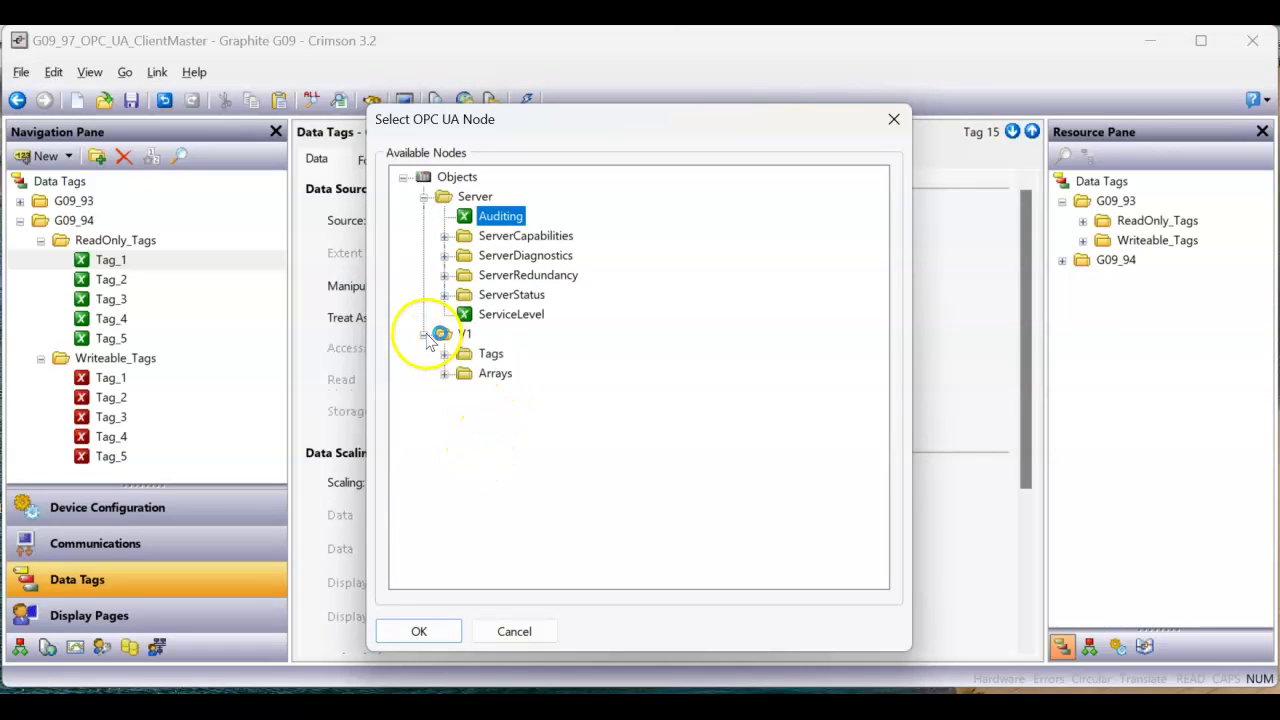
{"action": "left_click", "coordinate": [444, 356]}
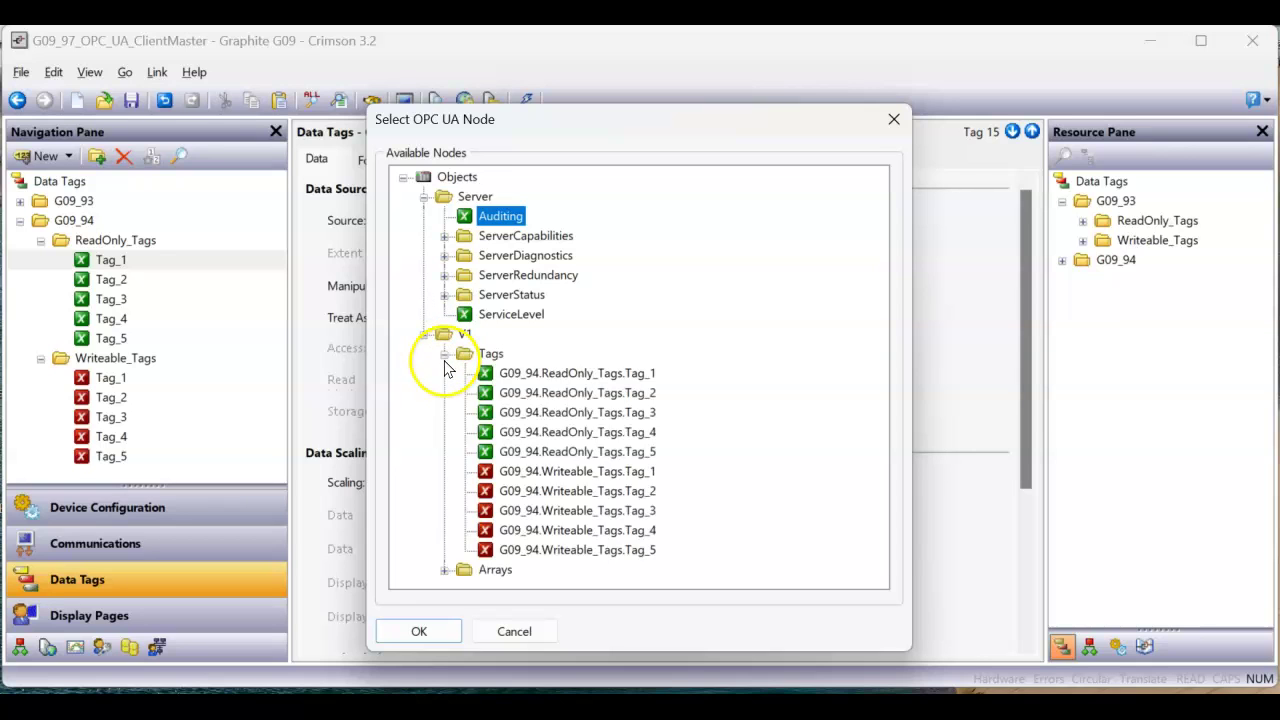
{"action": "left_click", "coordinate": [545, 376]}
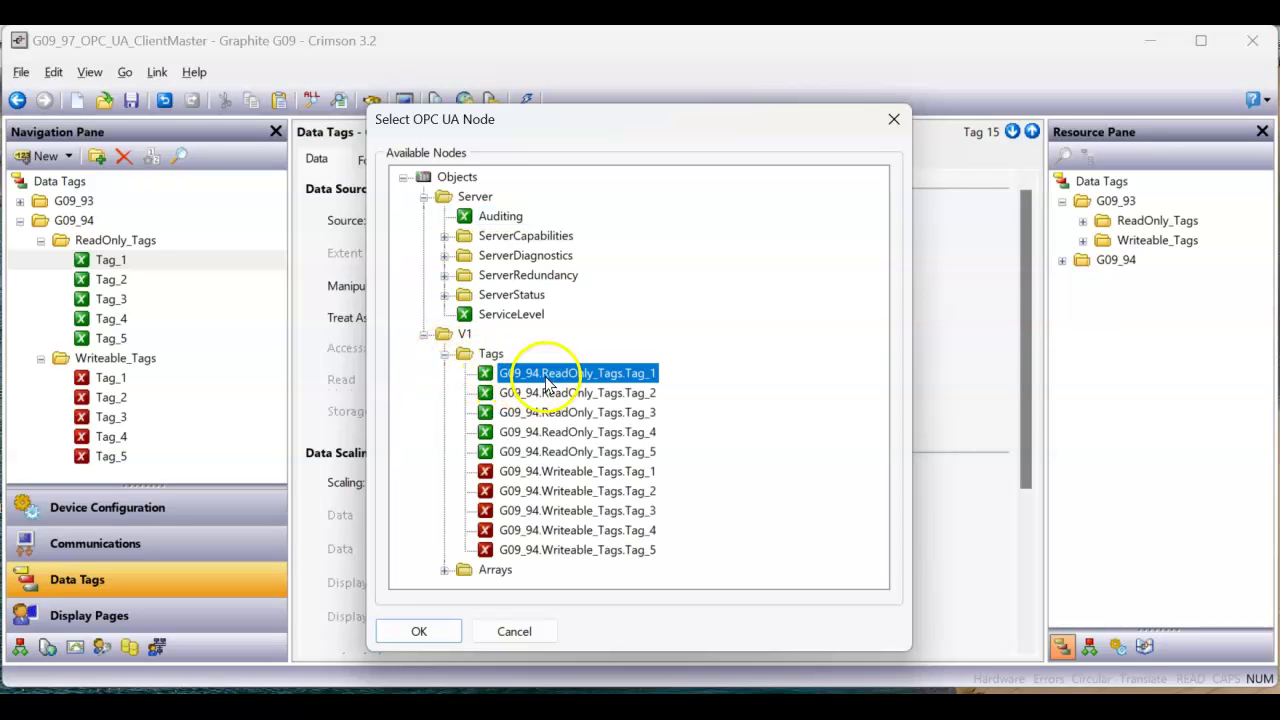
{"action": "left_click", "coordinate": [425, 635]}
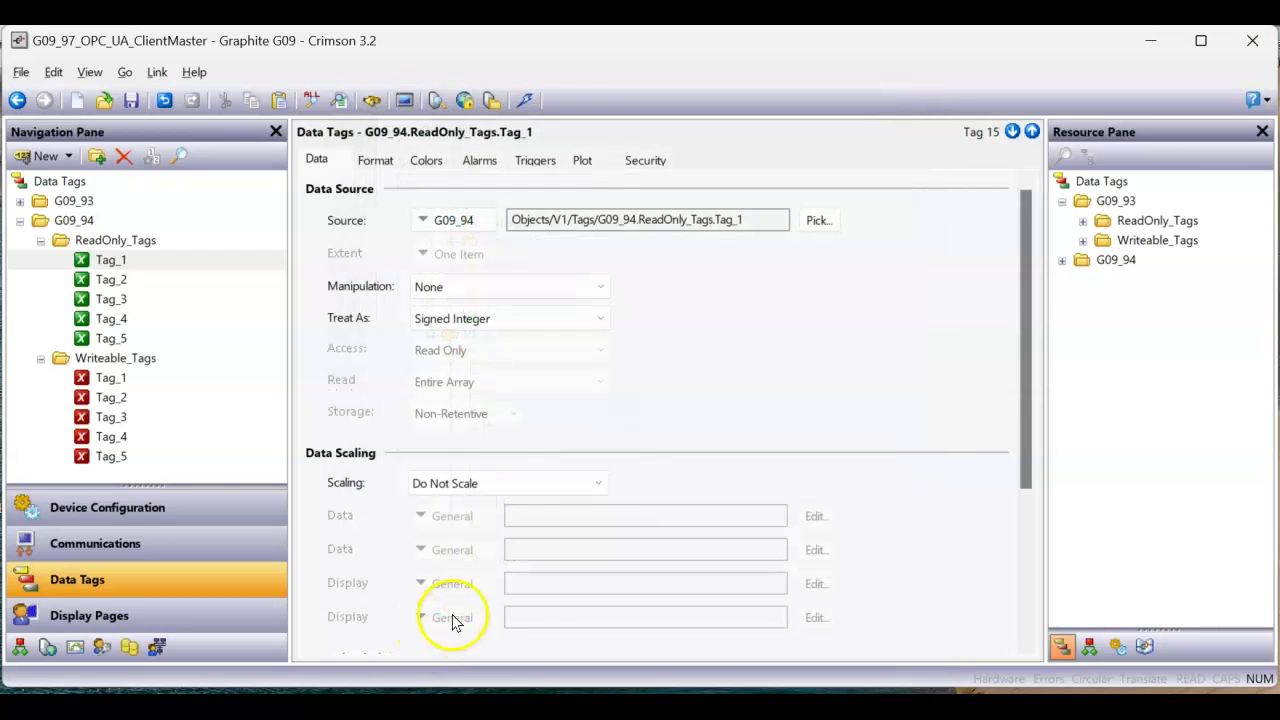
{"action": "left_click", "coordinate": [140, 280]}
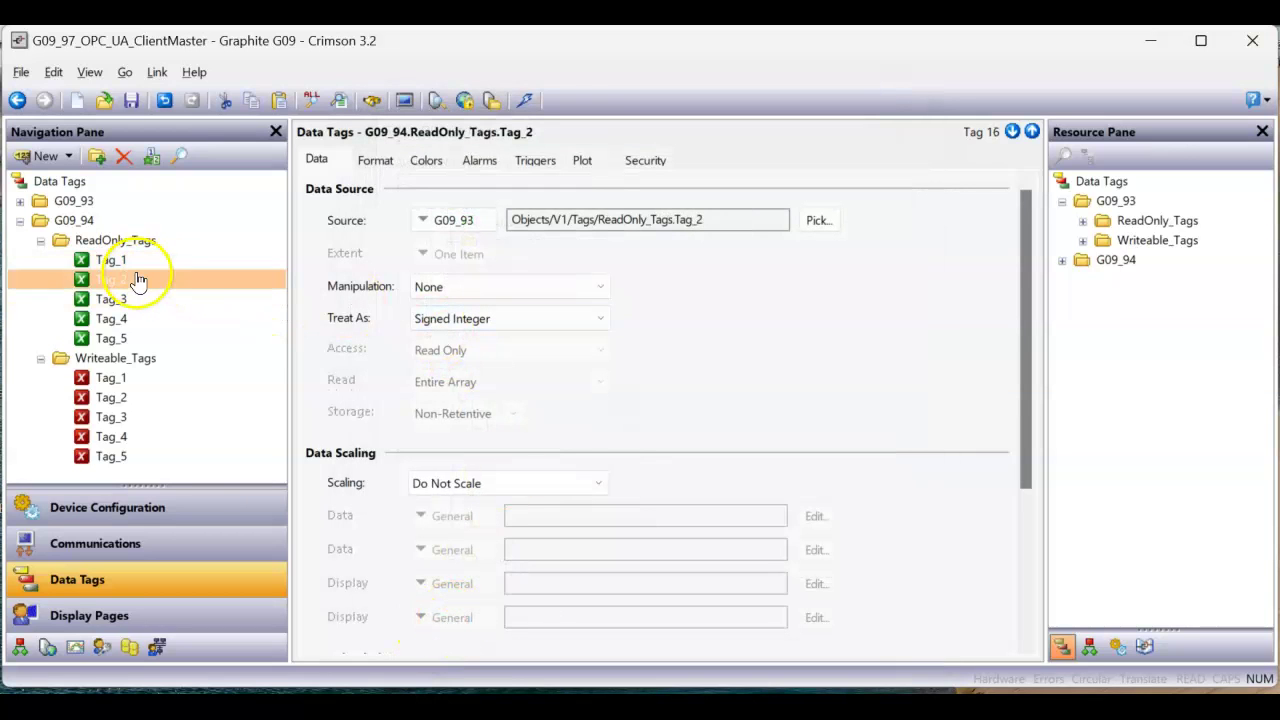
{"action": "left_click", "coordinate": [450, 220]}
{"action": "left_click", "coordinate": [455, 447]}
{"action": "left_click", "coordinate": [586, 272]}
{"action": "left_click", "coordinate": [425, 633]}
Point read-only Tag_3 and Tag_4 at source G09_94, nodes G09_94.ReadOnly_Tags.Tag_3 and Tag_4
{"action": "left_click", "coordinate": [135, 299]}
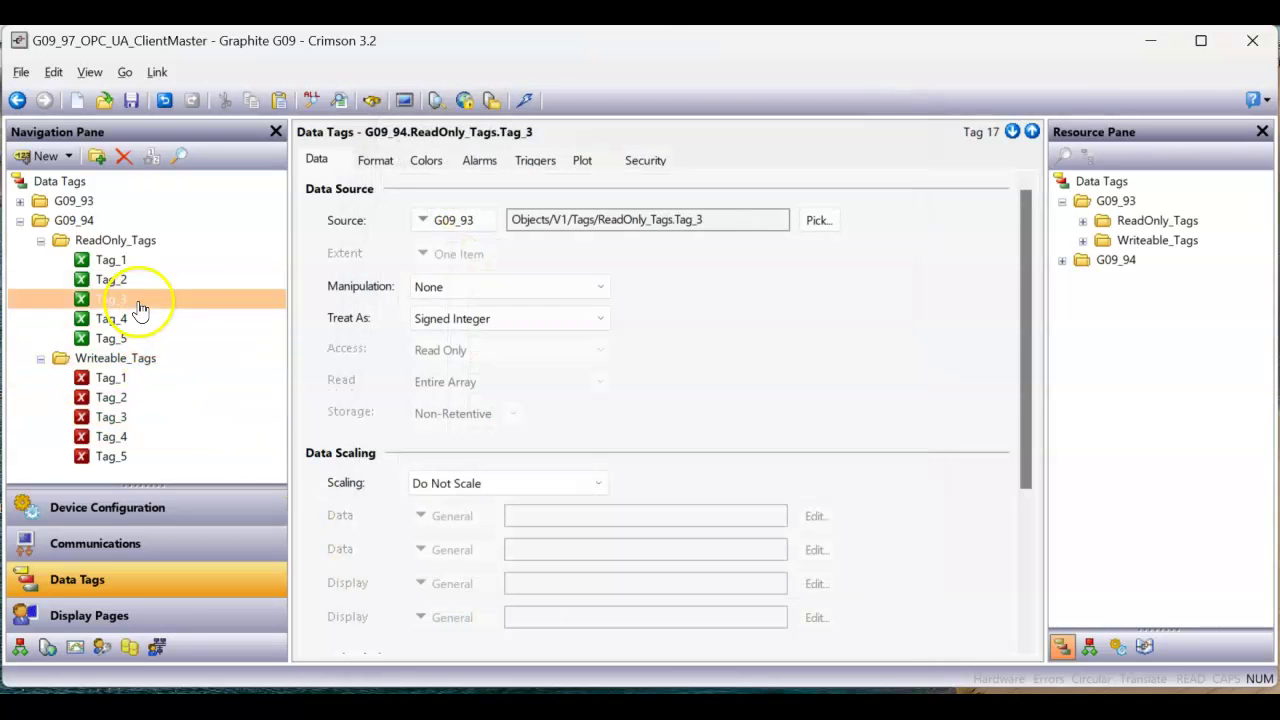
{"action": "left_click", "coordinate": [455, 221]}
{"action": "left_click", "coordinate": [460, 446]}
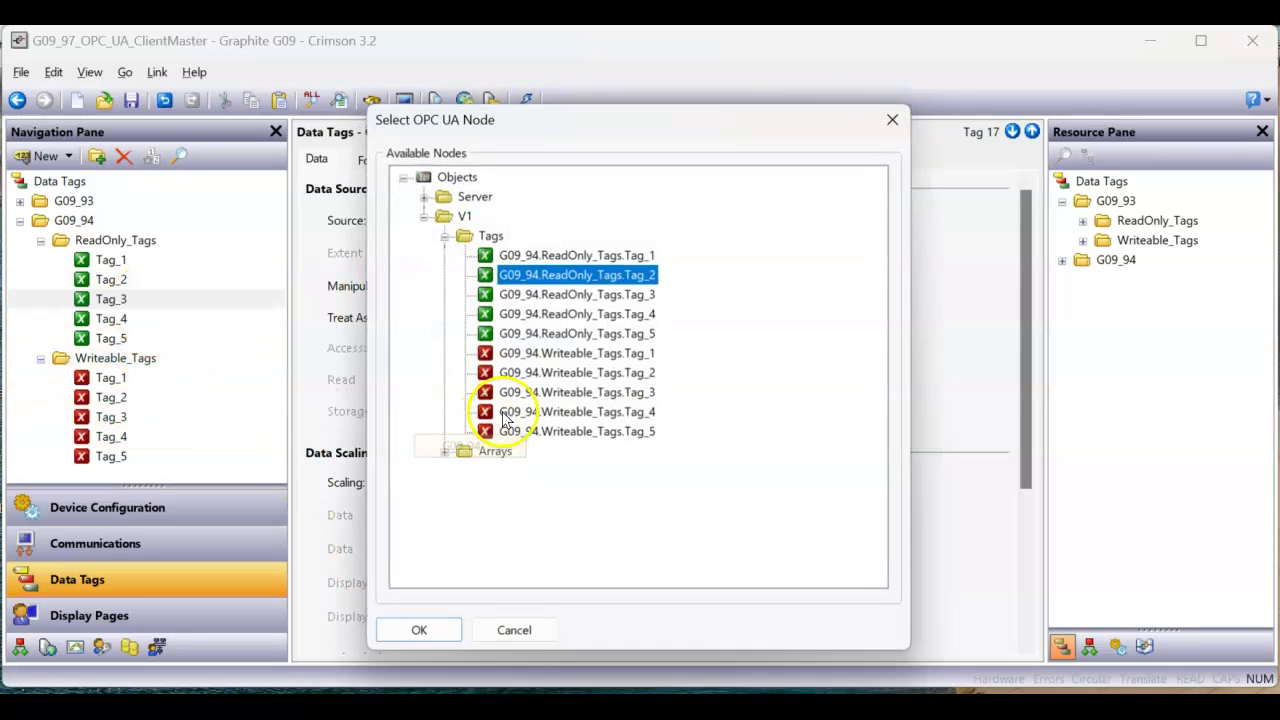
{"action": "left_click", "coordinate": [583, 333]}
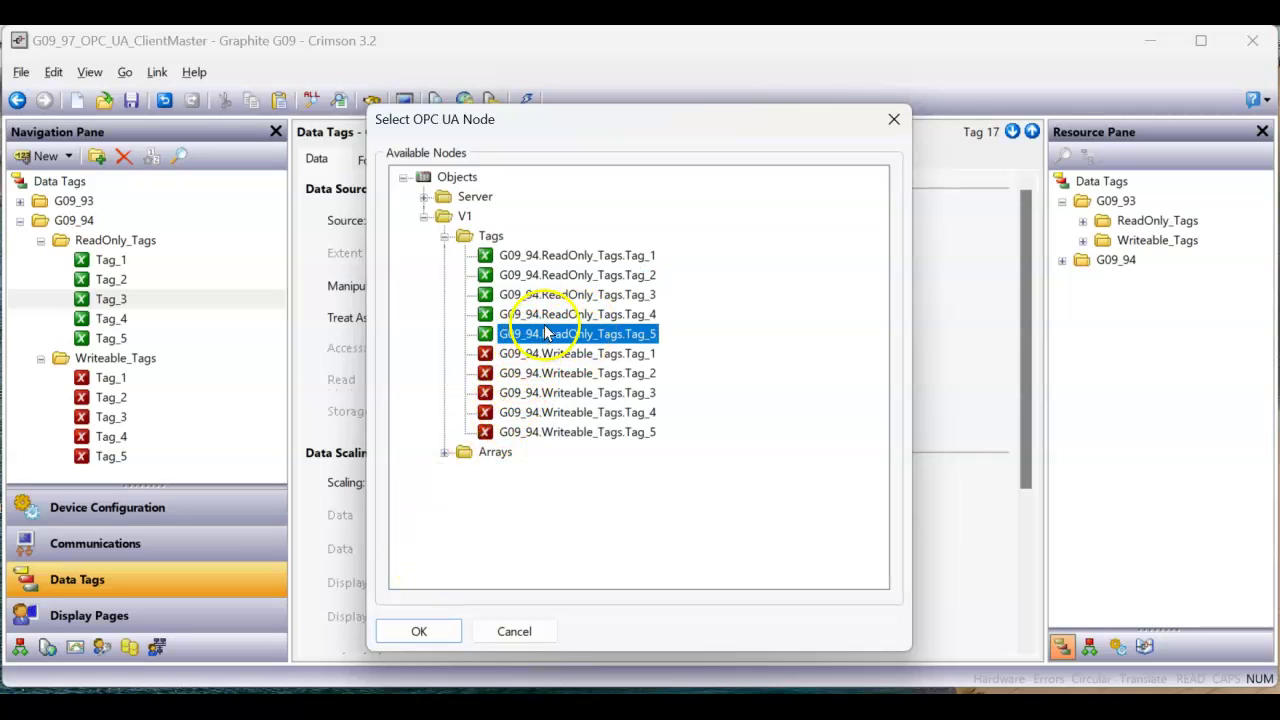
{"action": "left_click", "coordinate": [556, 317]}
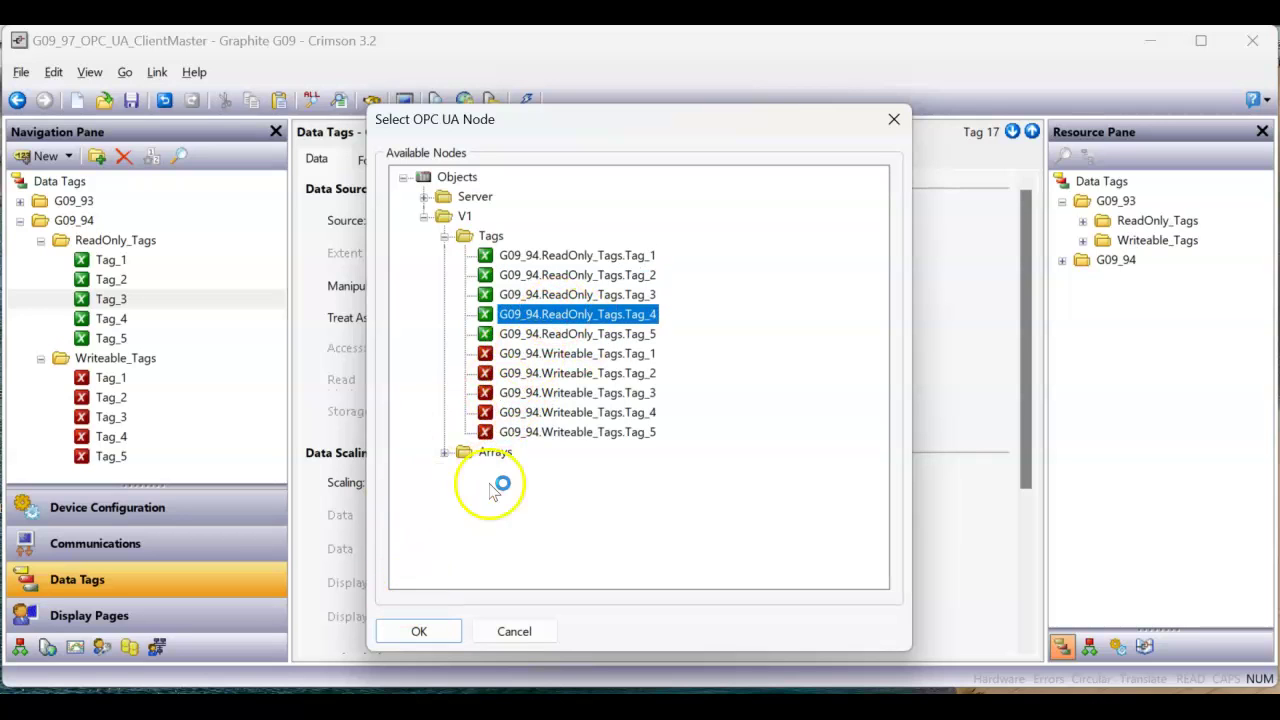
{"action": "left_click", "coordinate": [566, 296]}
{"action": "left_click", "coordinate": [425, 633]}
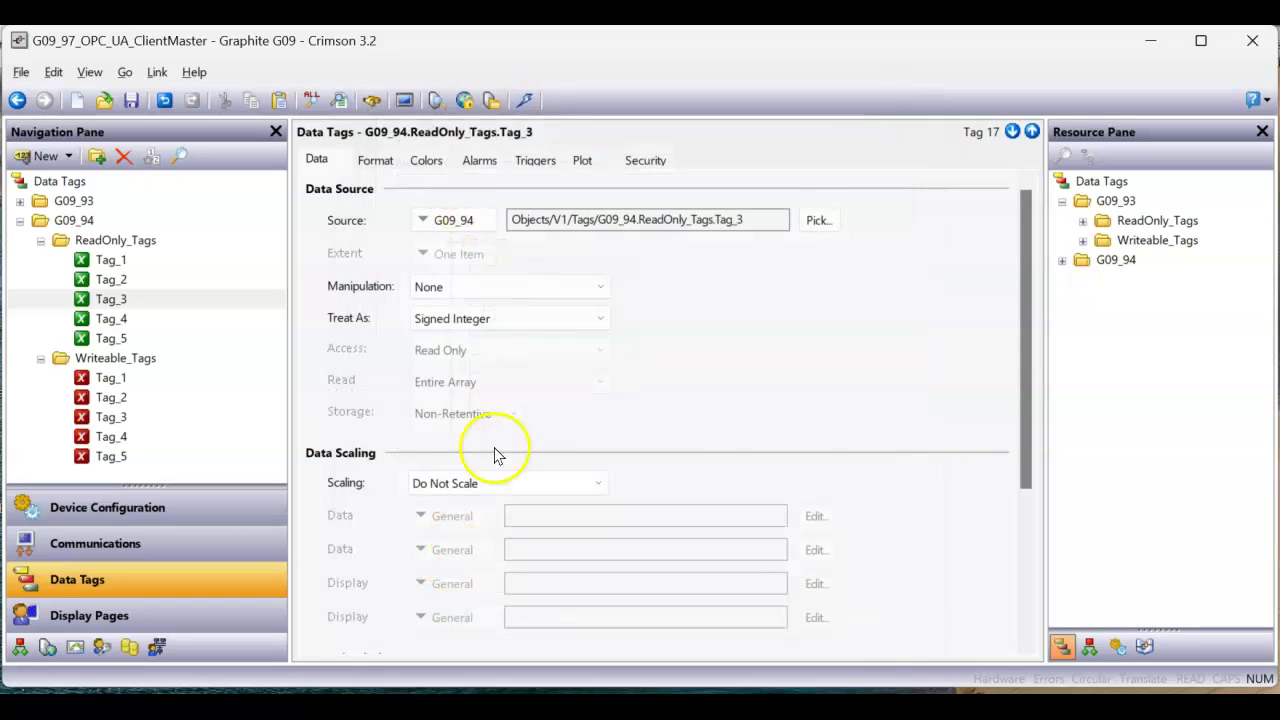
{"action": "left_click", "coordinate": [108, 318]}
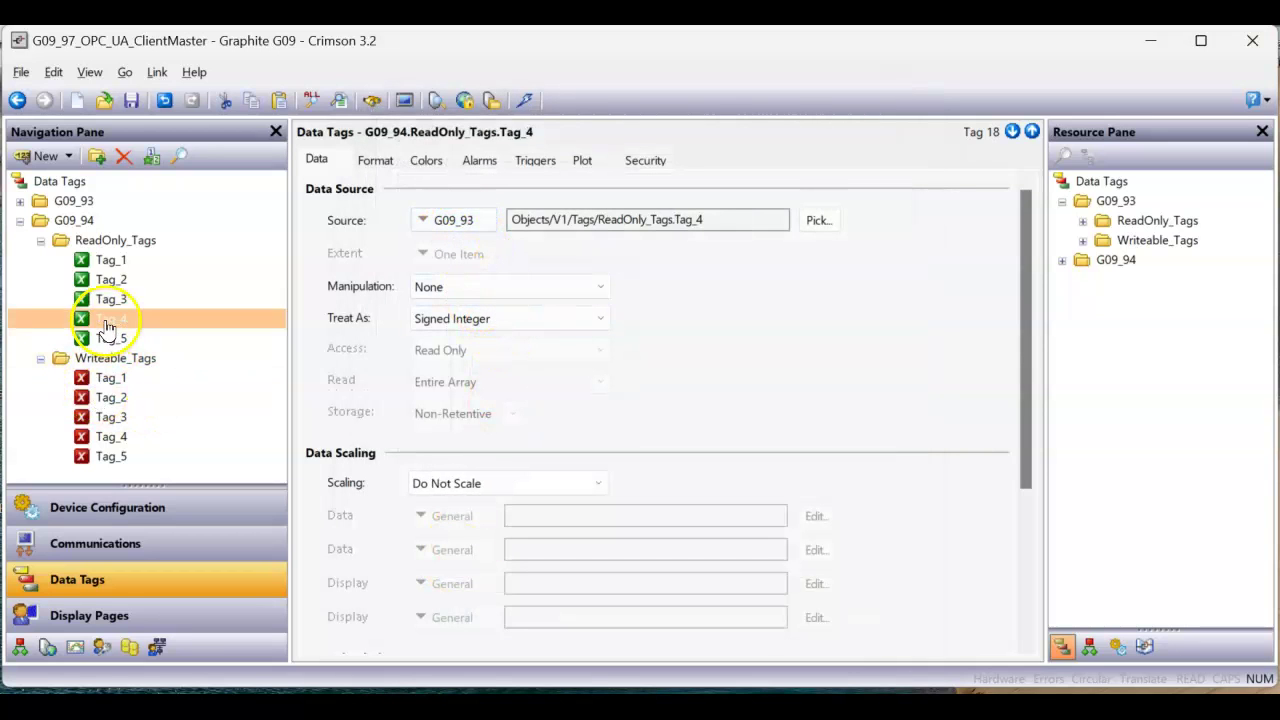
{"action": "left_click", "coordinate": [423, 220]}
{"action": "left_click", "coordinate": [460, 447]}
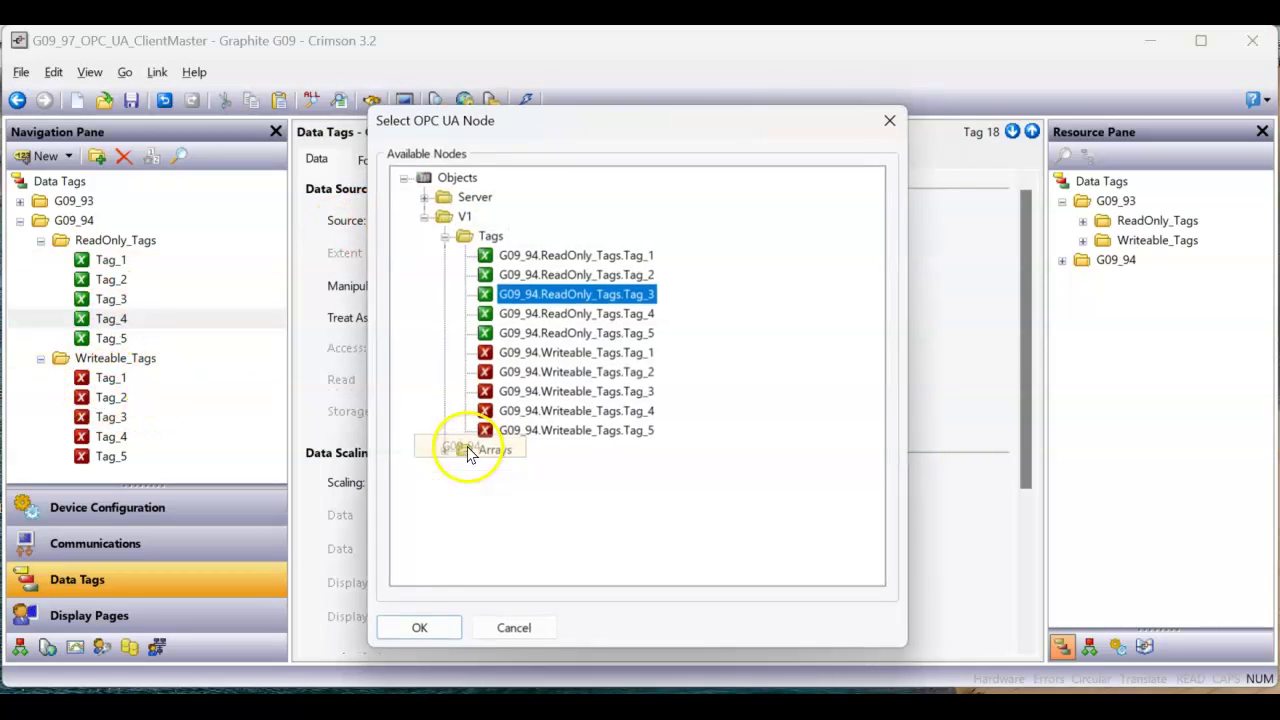
{"action": "left_click", "coordinate": [576, 318]}
{"action": "left_click", "coordinate": [420, 631]}
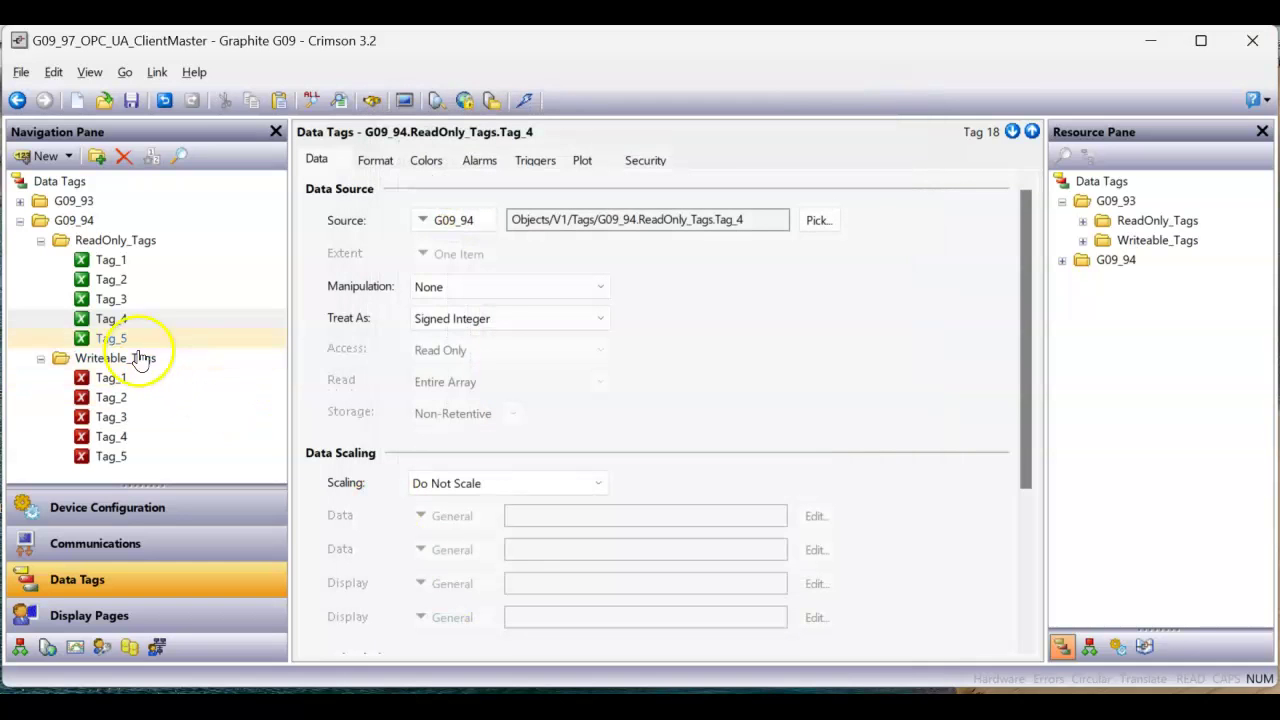
Point read-only Tag_5 at node G09_94.ReadOnly_Tags.Tag_5 on source G09_94
{"action": "left_click", "coordinate": [115, 338]}
{"action": "left_click", "coordinate": [455, 220]}
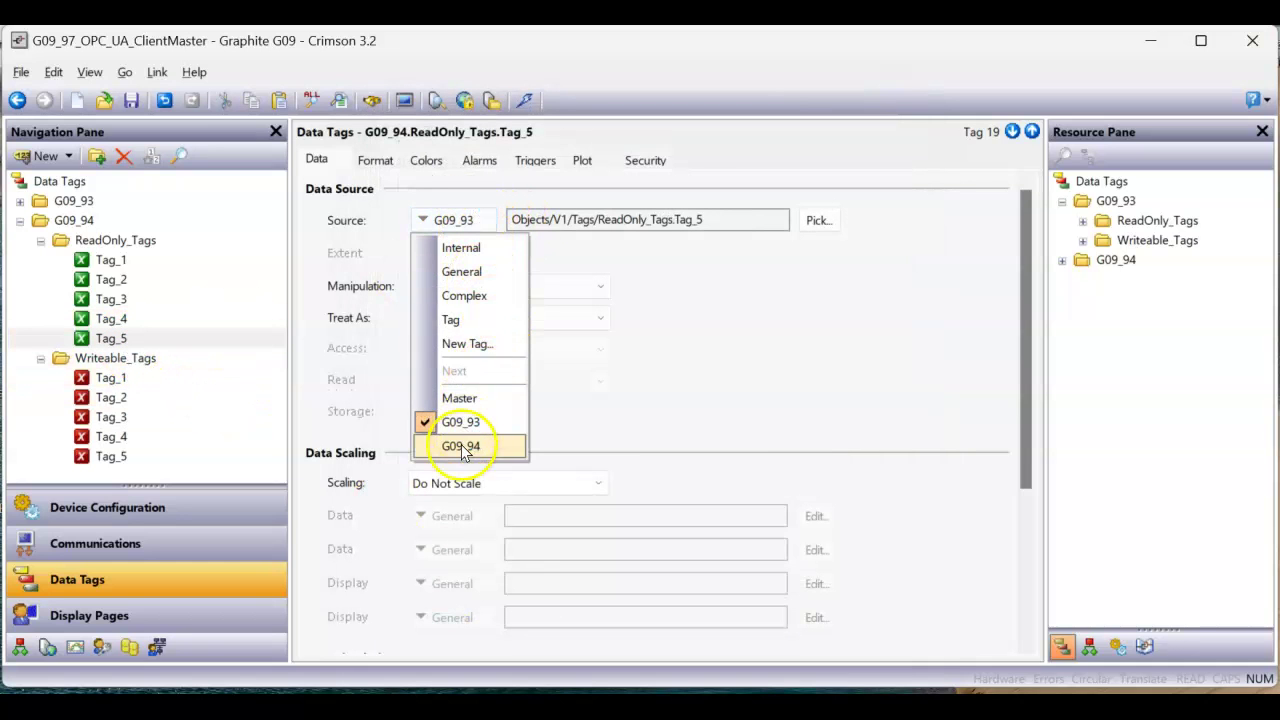
{"action": "left_click", "coordinate": [475, 446]}
{"action": "left_click", "coordinate": [548, 334]}
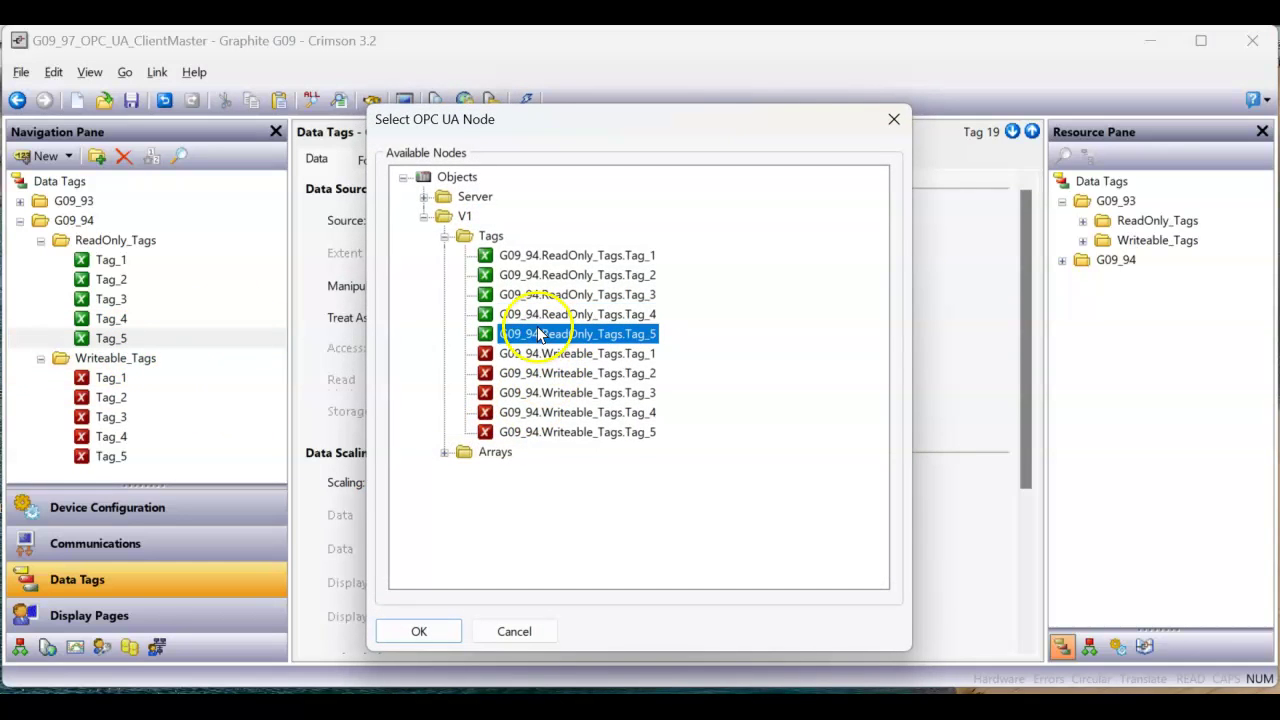
{"action": "left_click", "coordinate": [420, 634]}
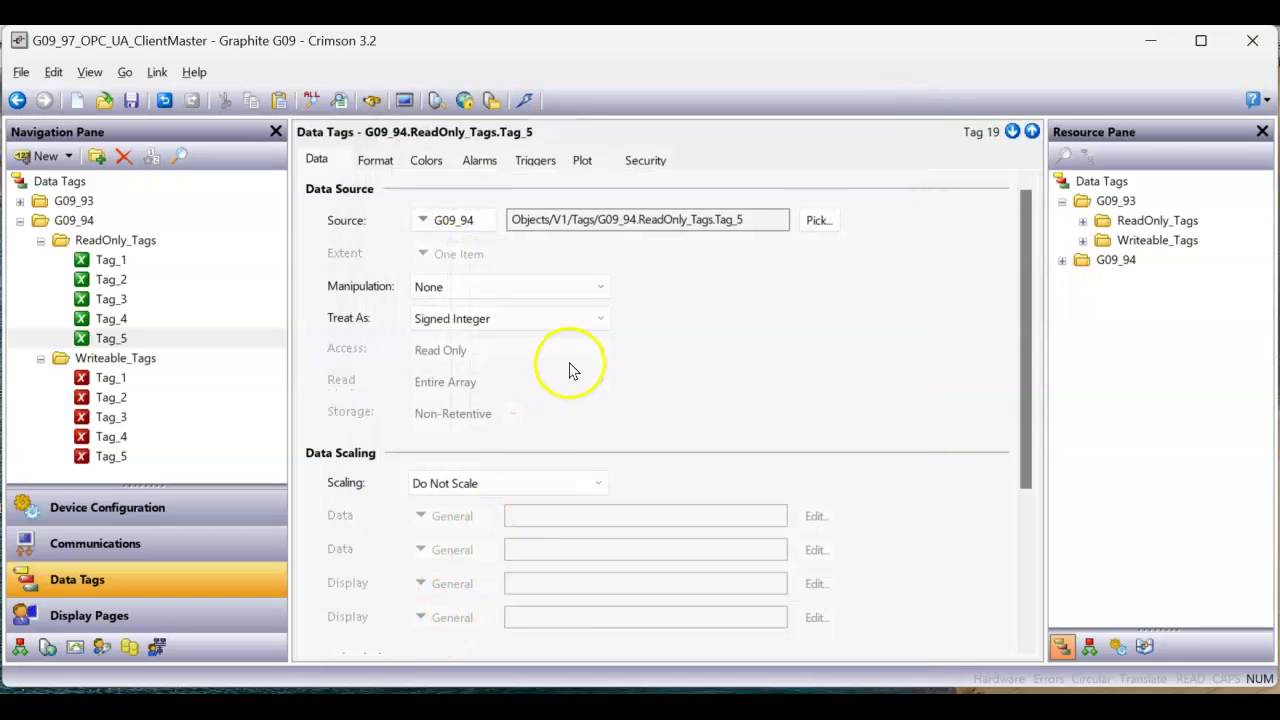
{"action": "left_click", "coordinate": [116, 318]}
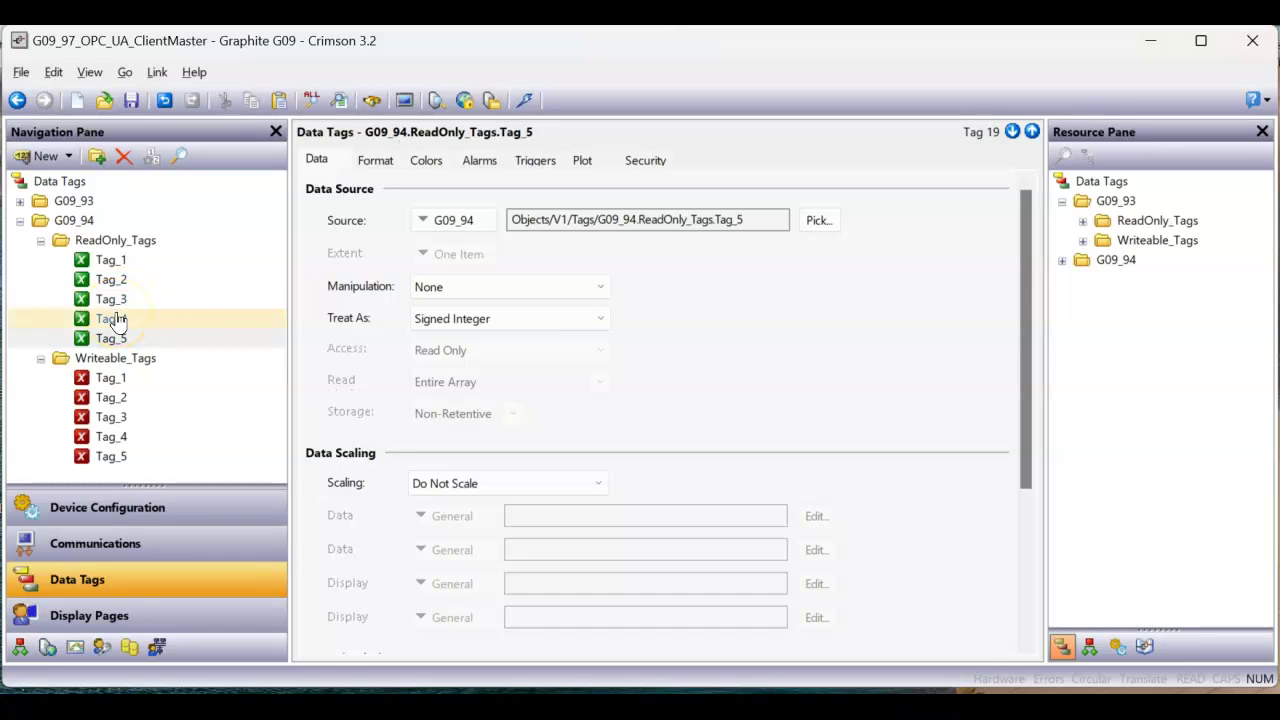
{"action": "left_click", "coordinate": [133, 284]}
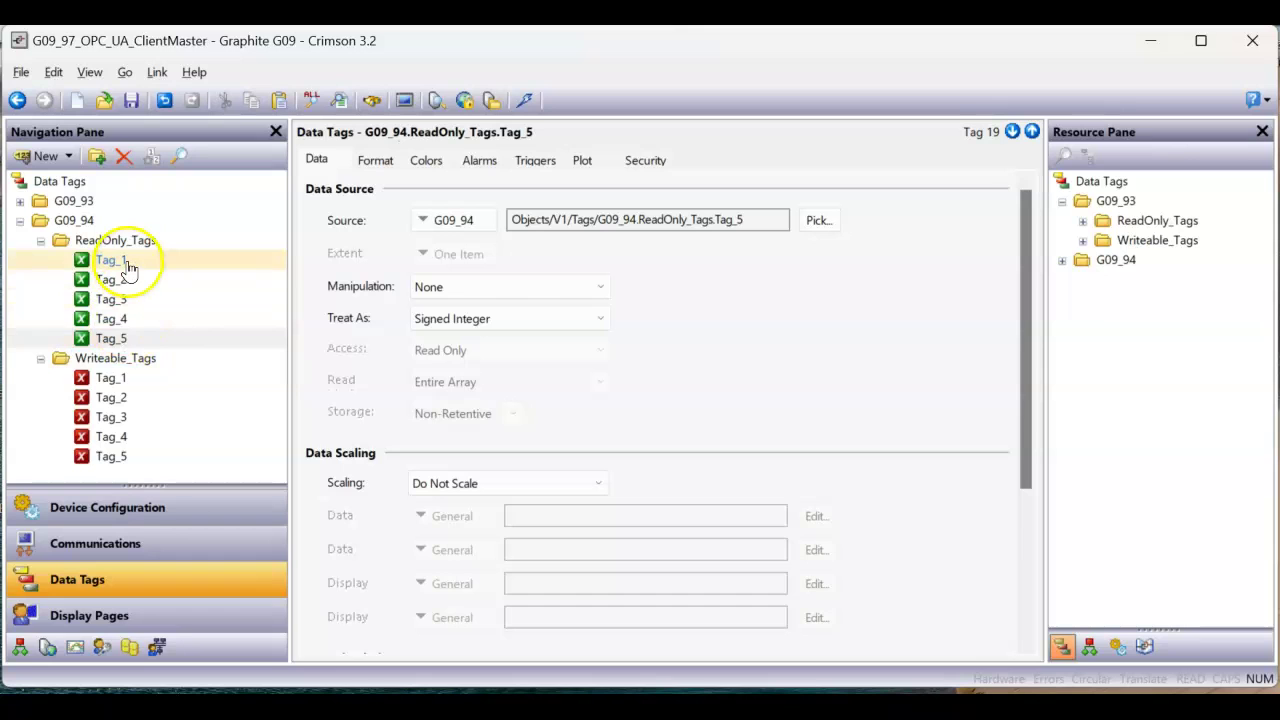
Point writeable Tag_1 and Tag_2 at source G09_94, nodes Writeable_Tags.Tag_1 and Tag_2
{"action": "left_click", "coordinate": [120, 361]}
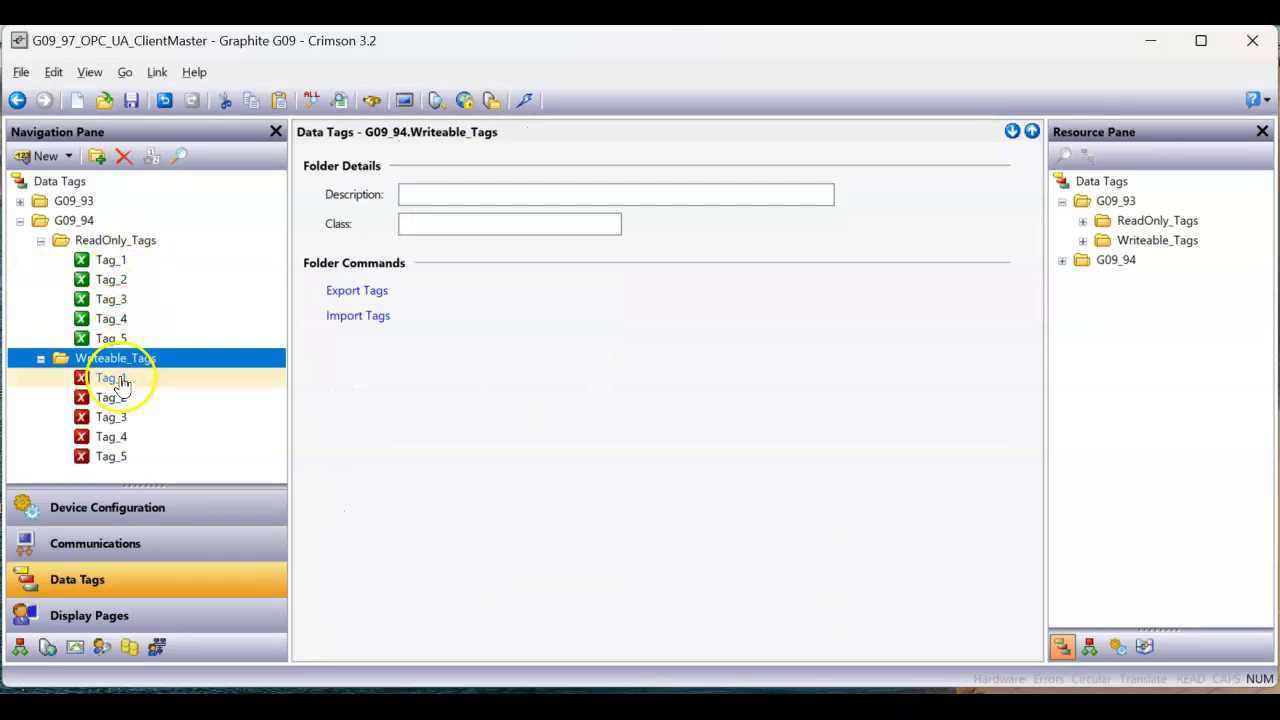
{"action": "left_click", "coordinate": [115, 379]}
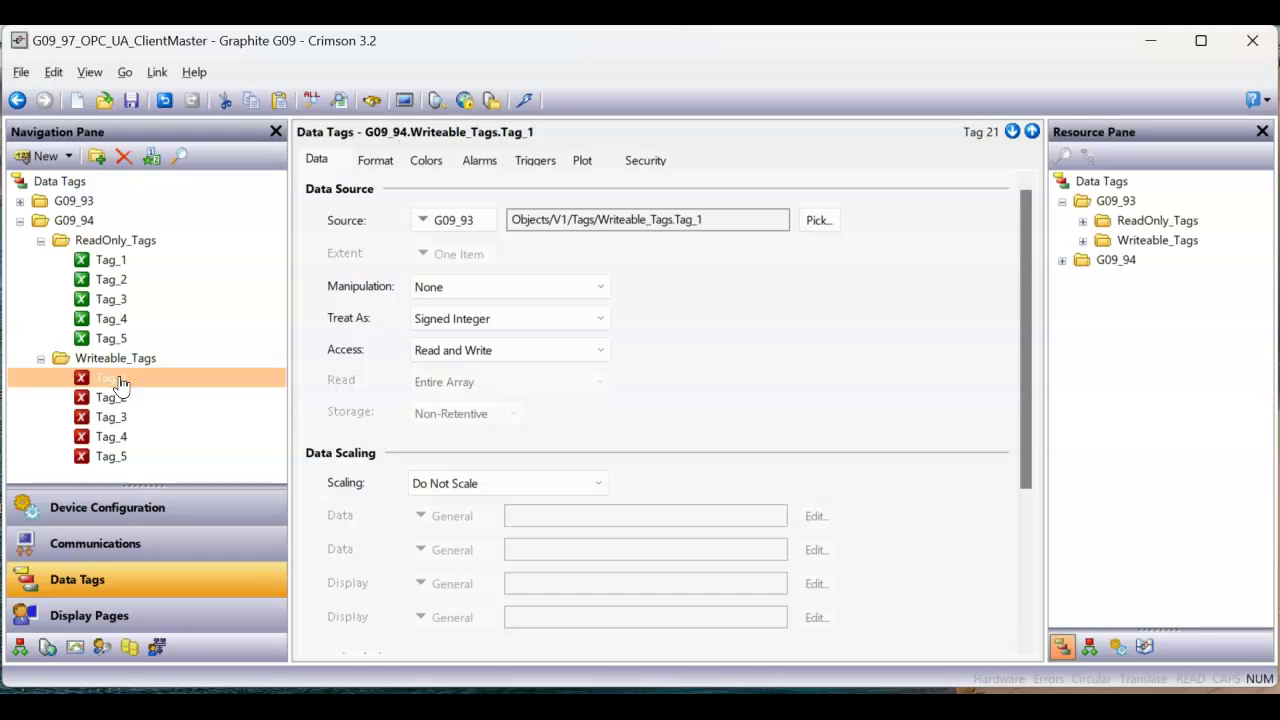
{"action": "left_click", "coordinate": [445, 222]}
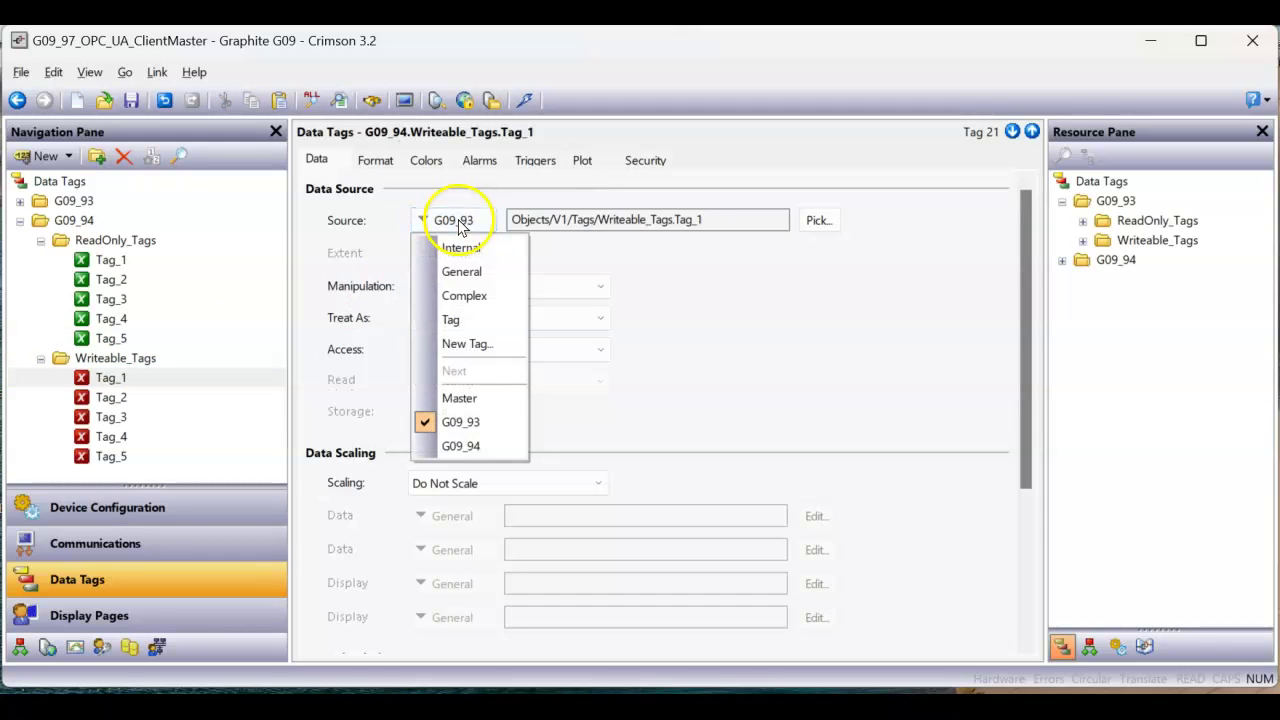
{"action": "left_click", "coordinate": [487, 451]}
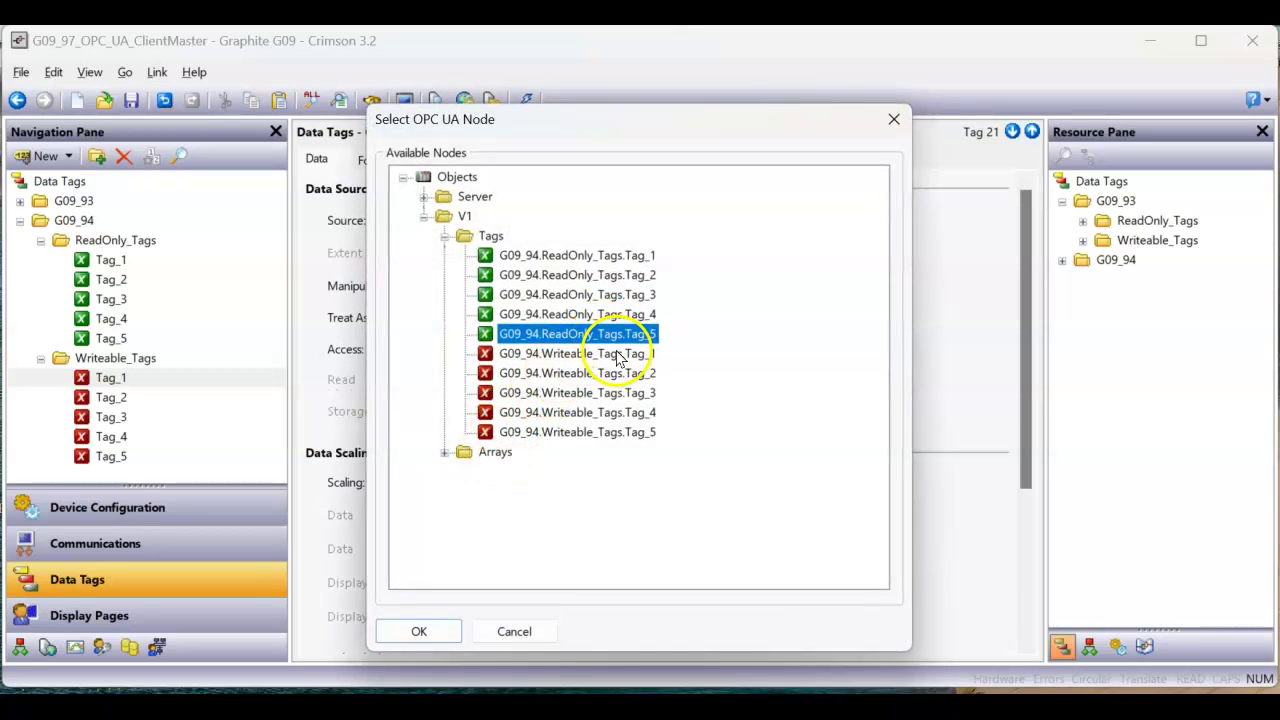
{"action": "left_click", "coordinate": [620, 355]}
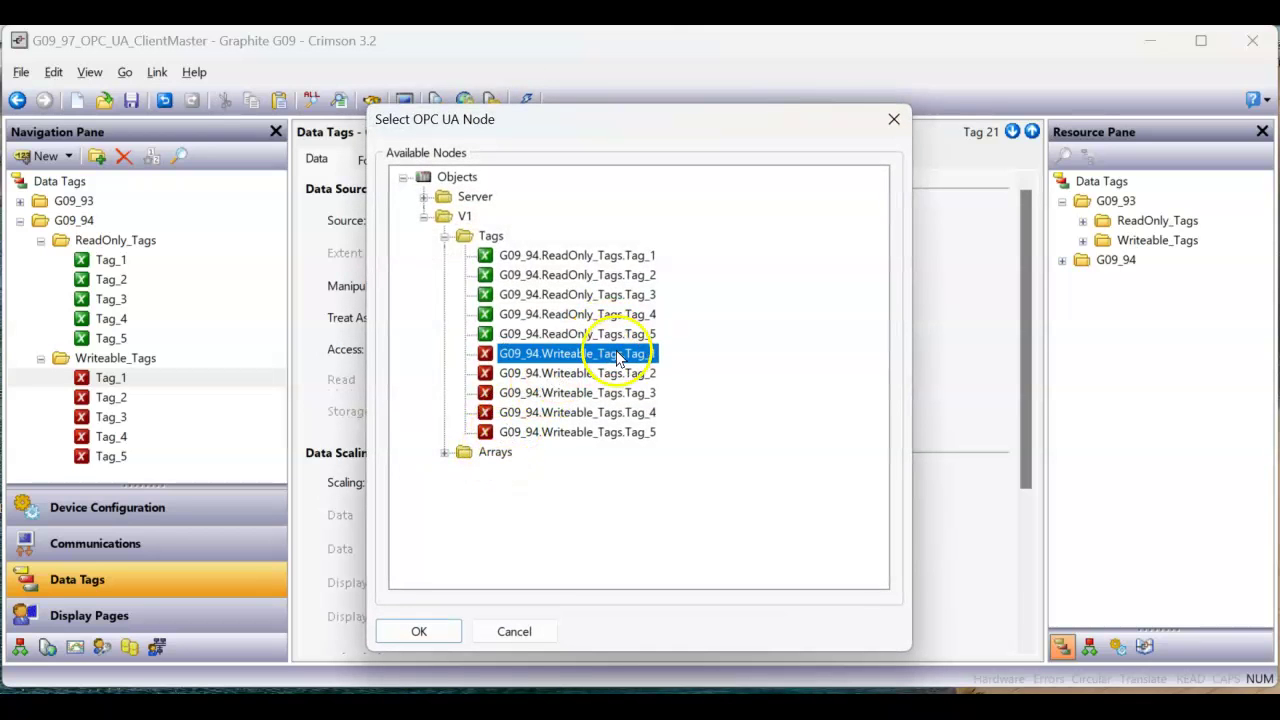
{"action": "left_click", "coordinate": [420, 632]}
{"action": "left_click", "coordinate": [149, 398]}
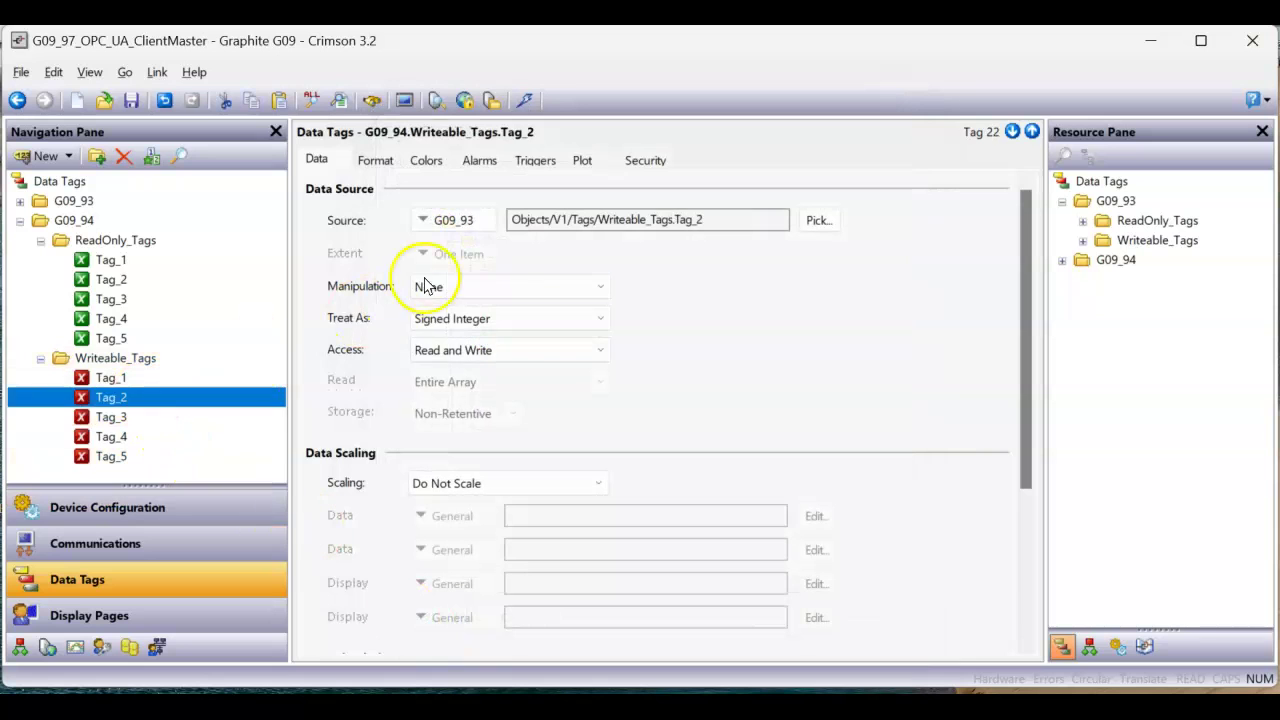
{"action": "left_click", "coordinate": [479, 222]}
{"action": "left_click", "coordinate": [486, 447]}
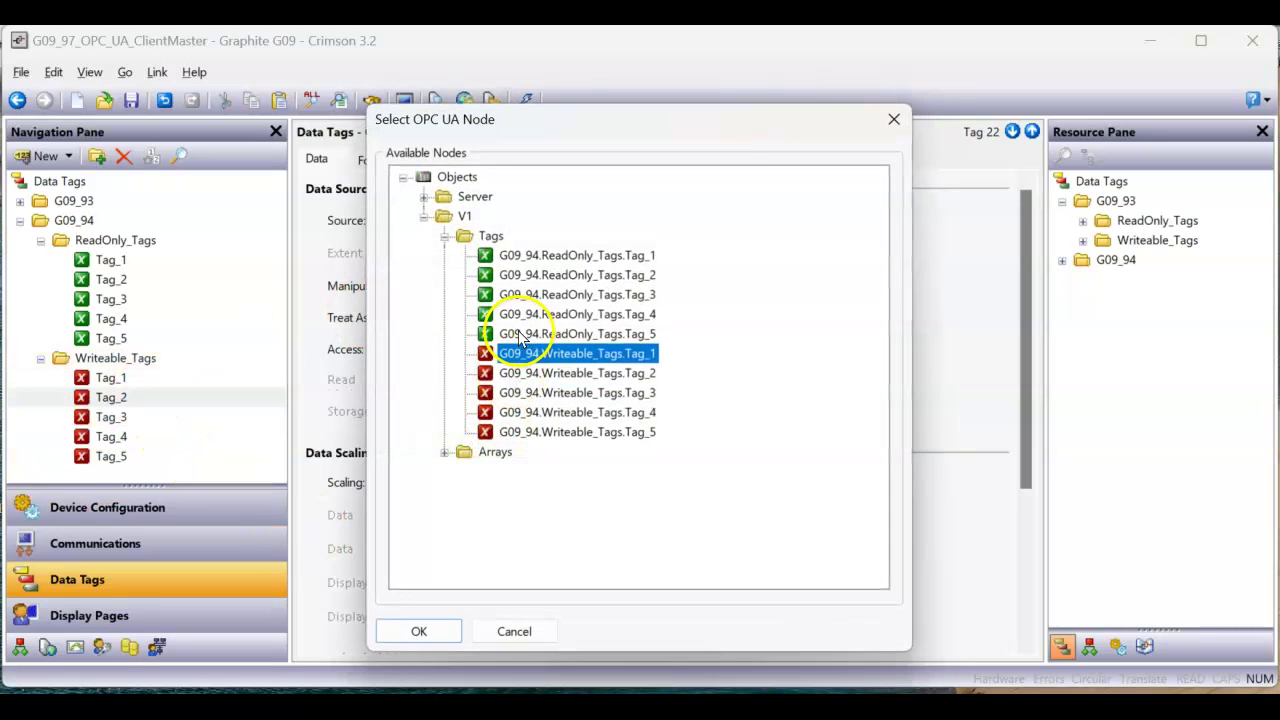
{"action": "left_click", "coordinate": [538, 375]}
{"action": "left_click", "coordinate": [421, 631]}
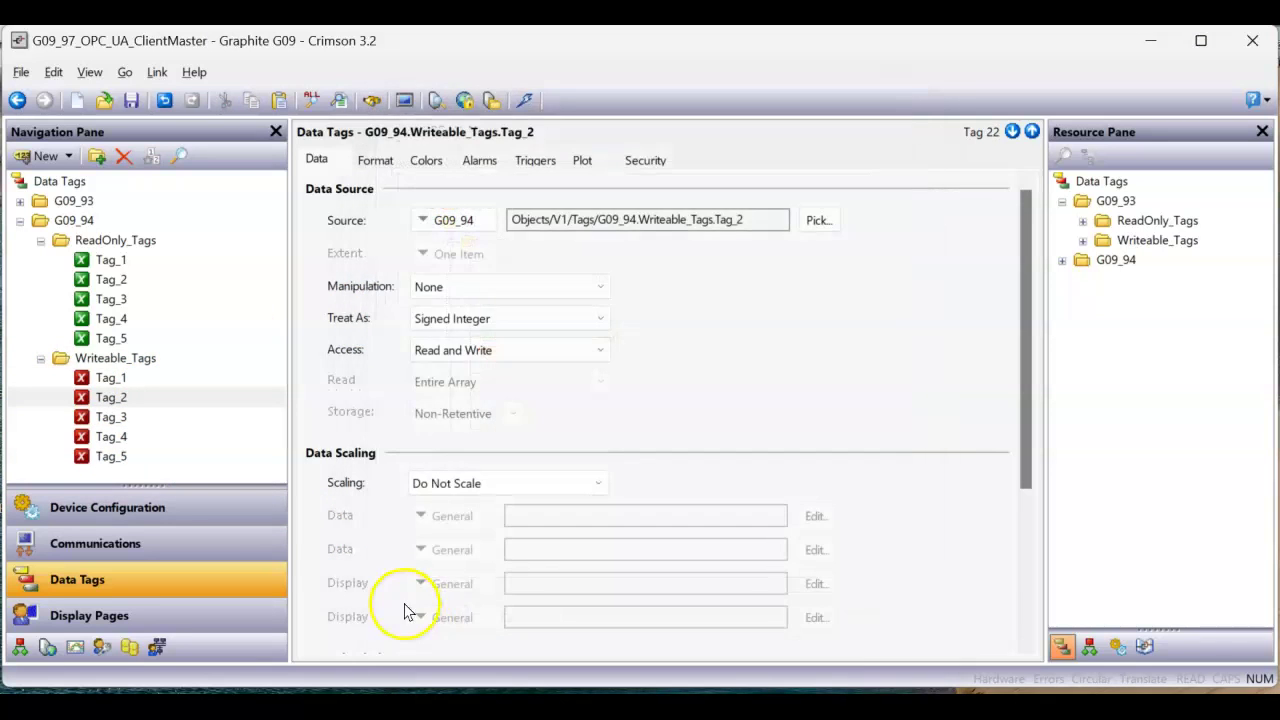
Point writeable Tag_3 and Tag_4 at source G09_94, nodes Writeable_Tags.Tag_3 and Tag_4
{"action": "left_click", "coordinate": [152, 420]}
{"action": "left_click", "coordinate": [440, 220]}
{"action": "left_click", "coordinate": [479, 446]}
{"action": "left_click", "coordinate": [540, 387]}
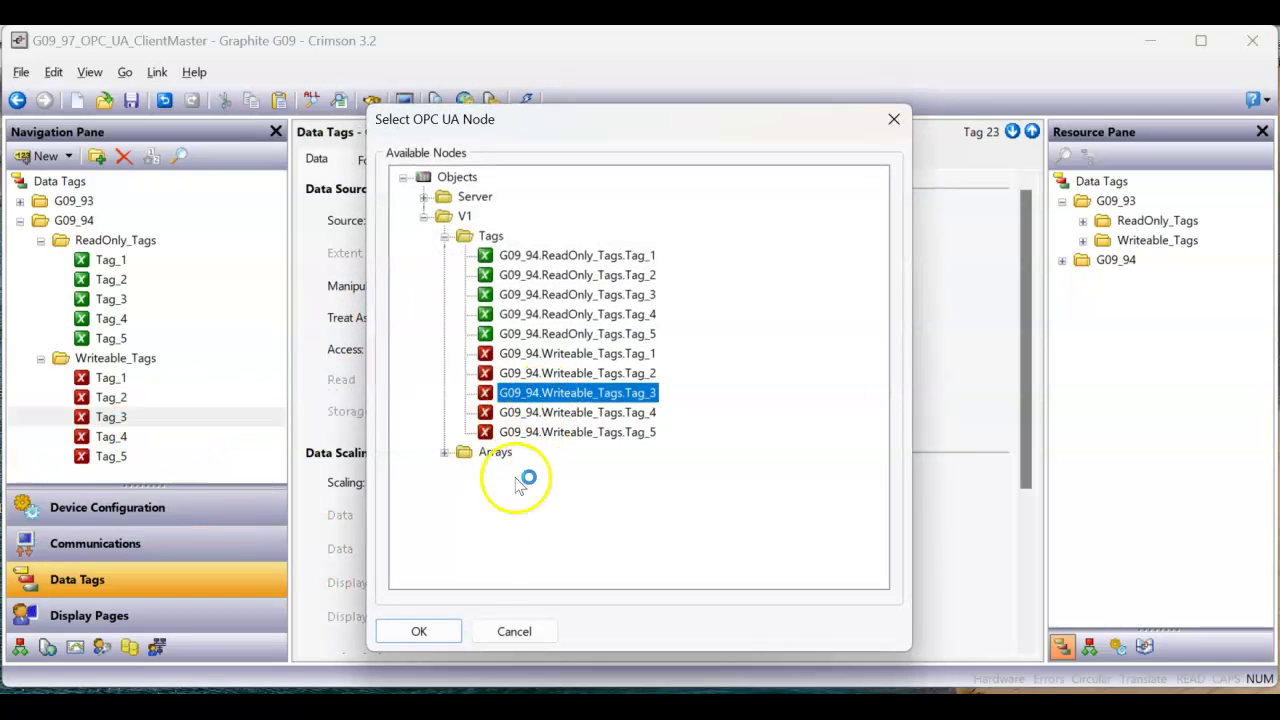
{"action": "left_click", "coordinate": [420, 625]}
{"action": "left_click", "coordinate": [110, 436]}
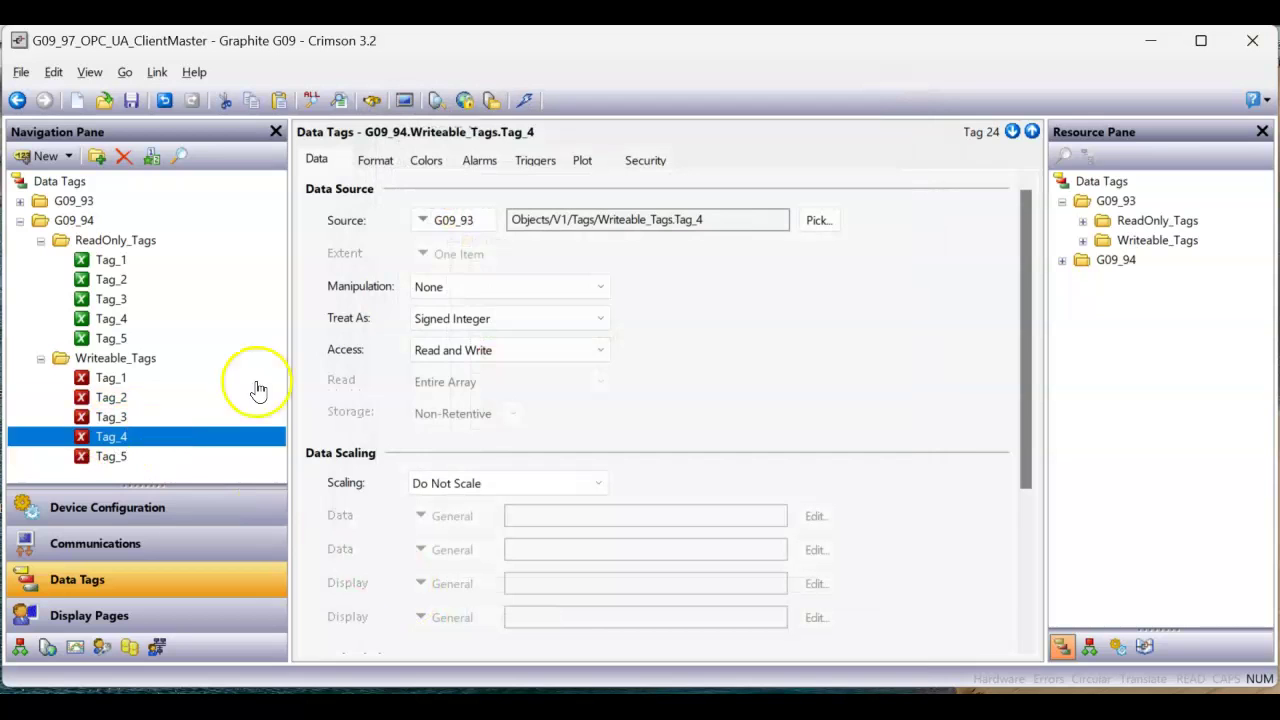
{"action": "left_click", "coordinate": [448, 220]}
{"action": "left_click", "coordinate": [470, 446]}
{"action": "left_click", "coordinate": [530, 412]}
{"action": "left_click", "coordinate": [420, 631]}
Point writeable Tag_5 at node G09_94.Writeable_Tags.Tag_5 on source G09_94
{"action": "left_click", "coordinate": [122, 456]}
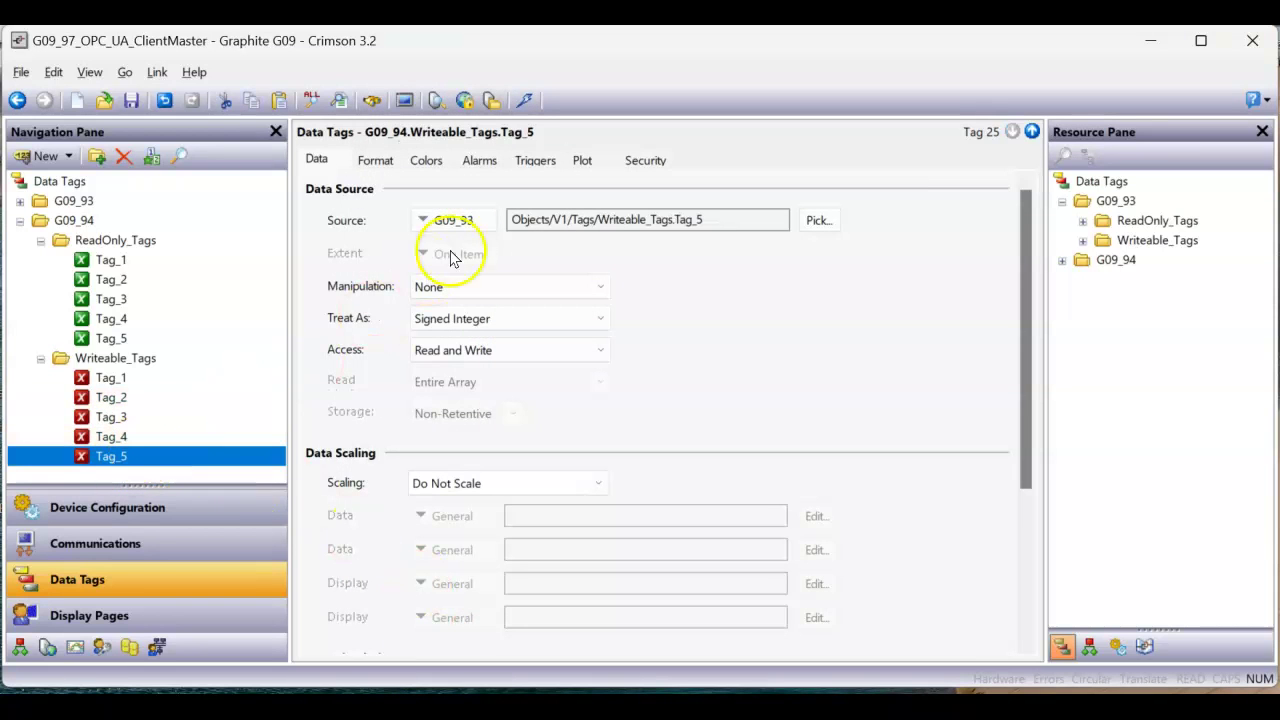
{"action": "left_click", "coordinate": [472, 228]}
{"action": "left_click", "coordinate": [474, 446]}
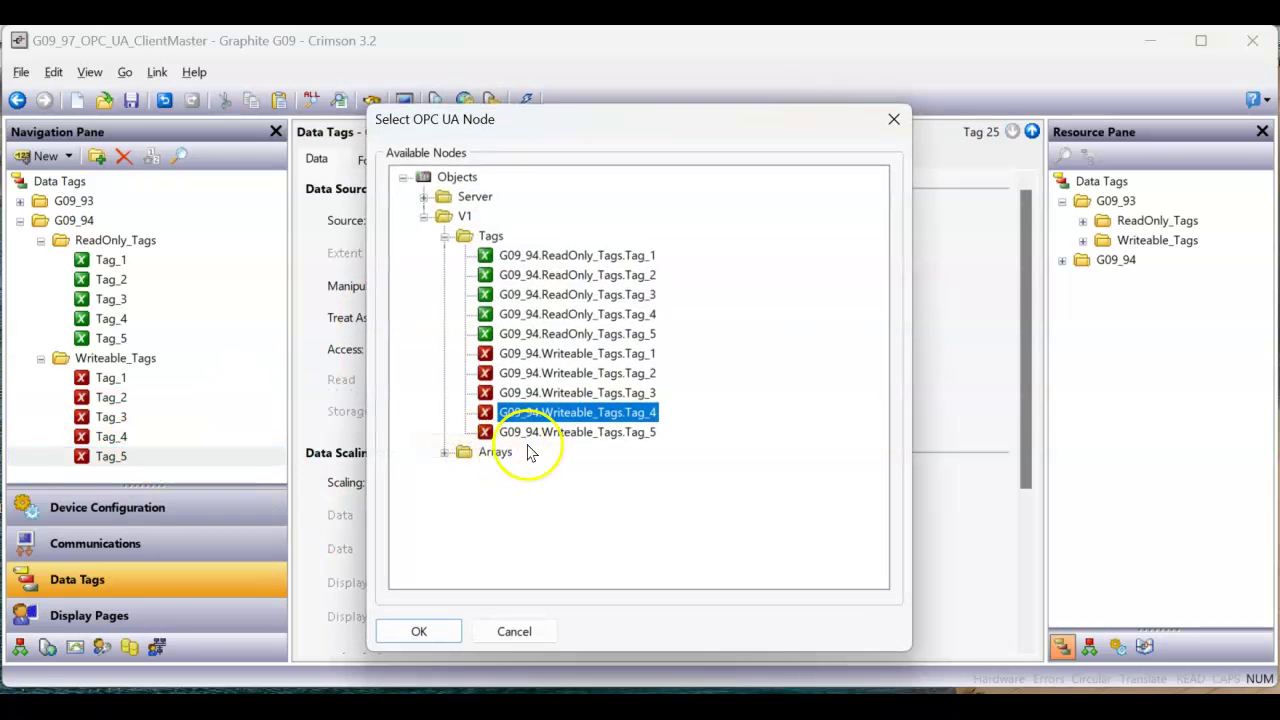
{"action": "left_click", "coordinate": [541, 440]}
{"action": "left_click", "coordinate": [421, 631]}
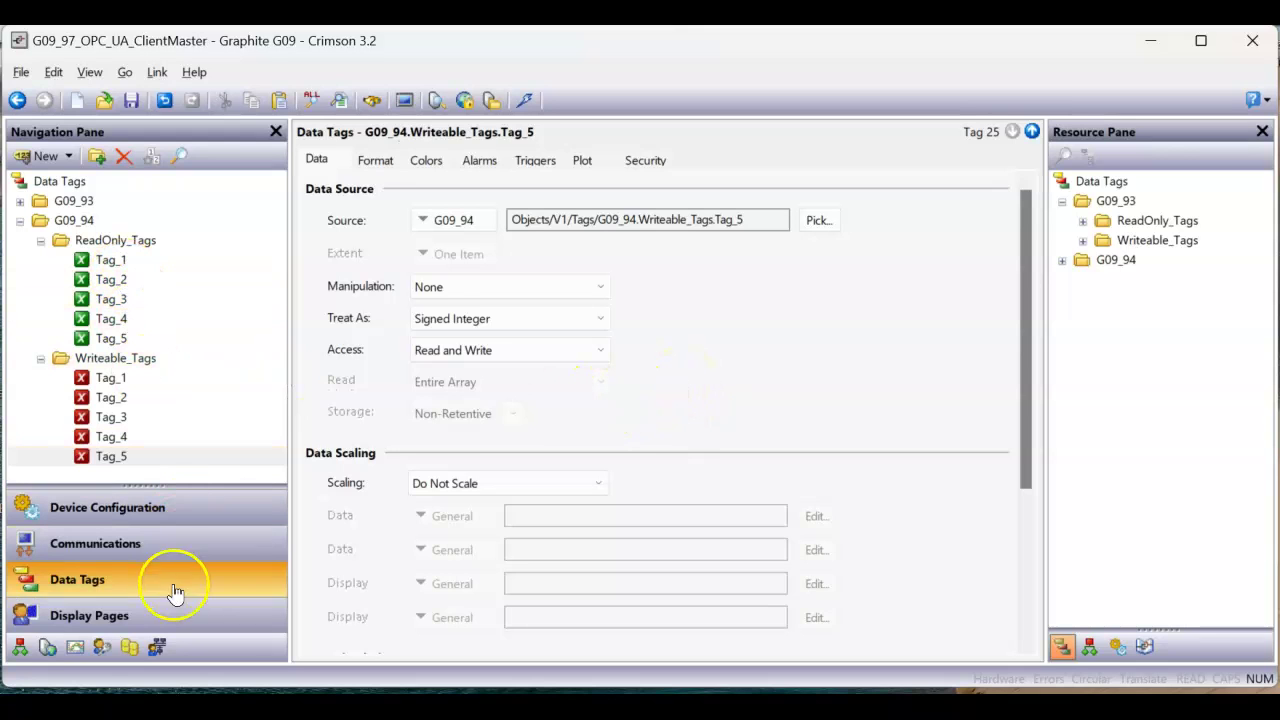
Open Page1 with the Resource Pane listing Data Tags and the G09_94 folder expanded
{"action": "left_click", "coordinate": [180, 622]}
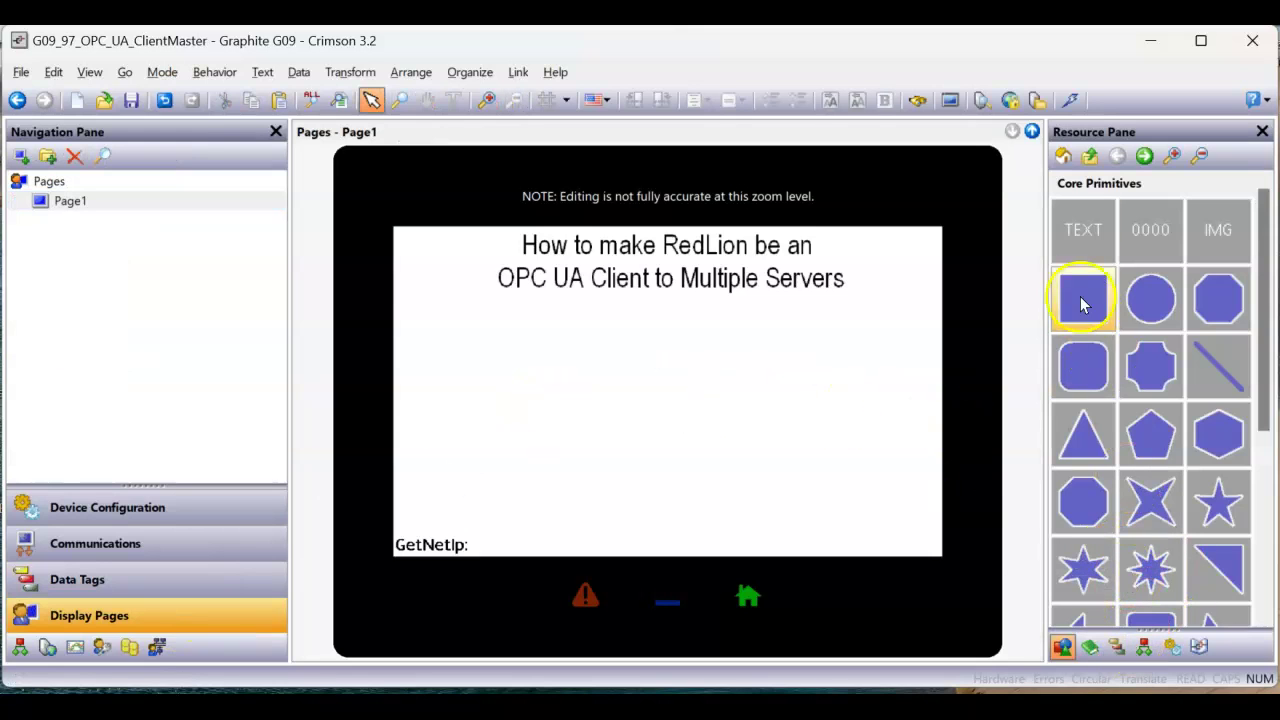
{"action": "left_click", "coordinate": [1063, 156]}
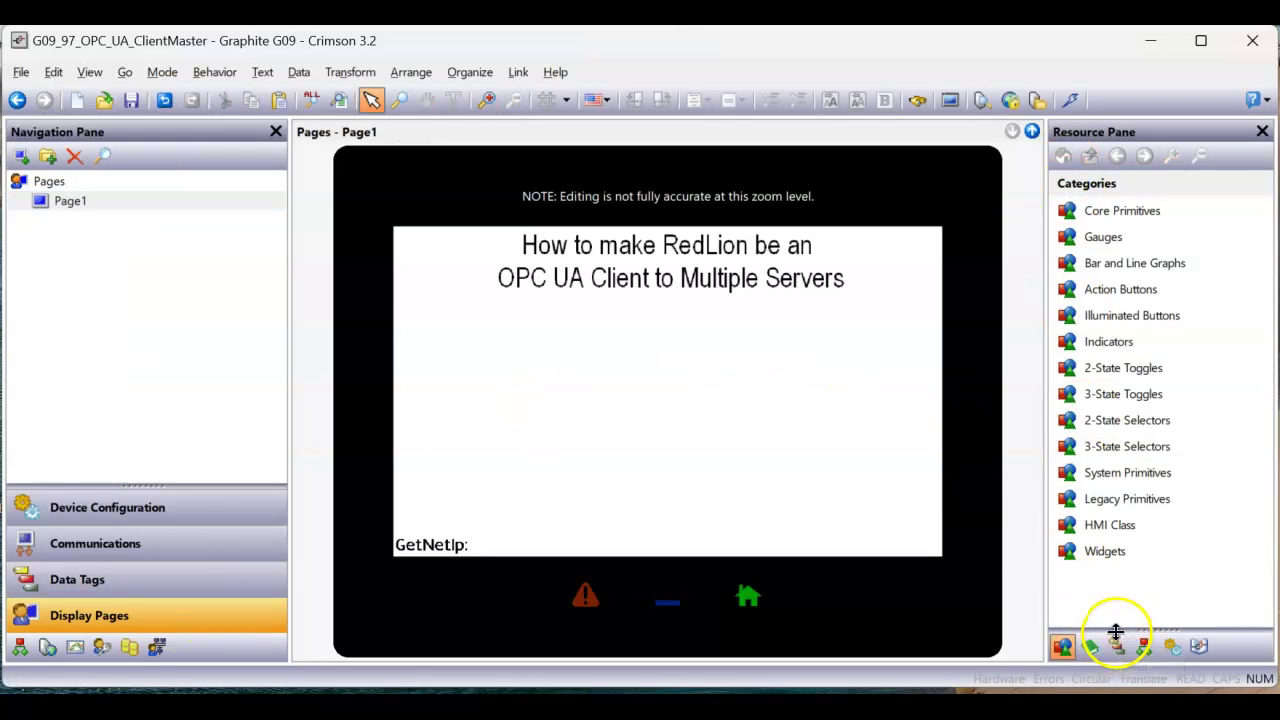
{"action": "left_click_drag", "start_coordinate": [1120, 630], "coordinate": [1124, 455]}
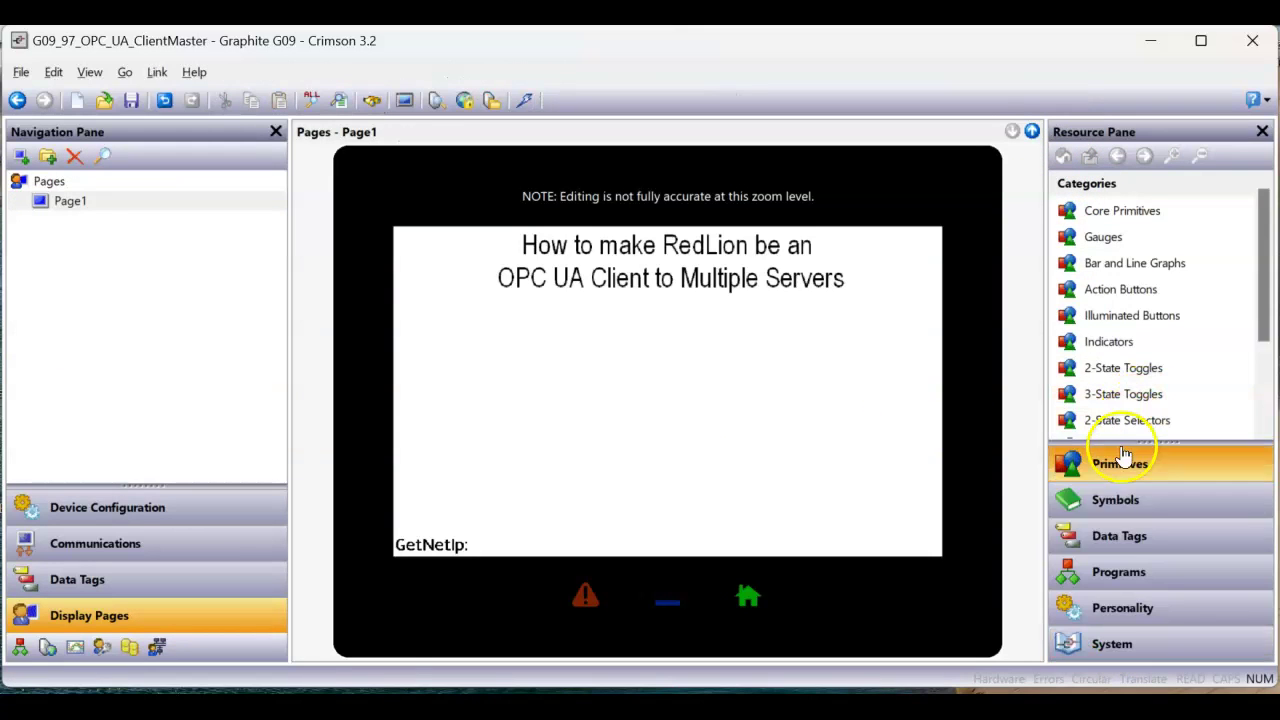
{"action": "left_click", "coordinate": [1179, 537]}
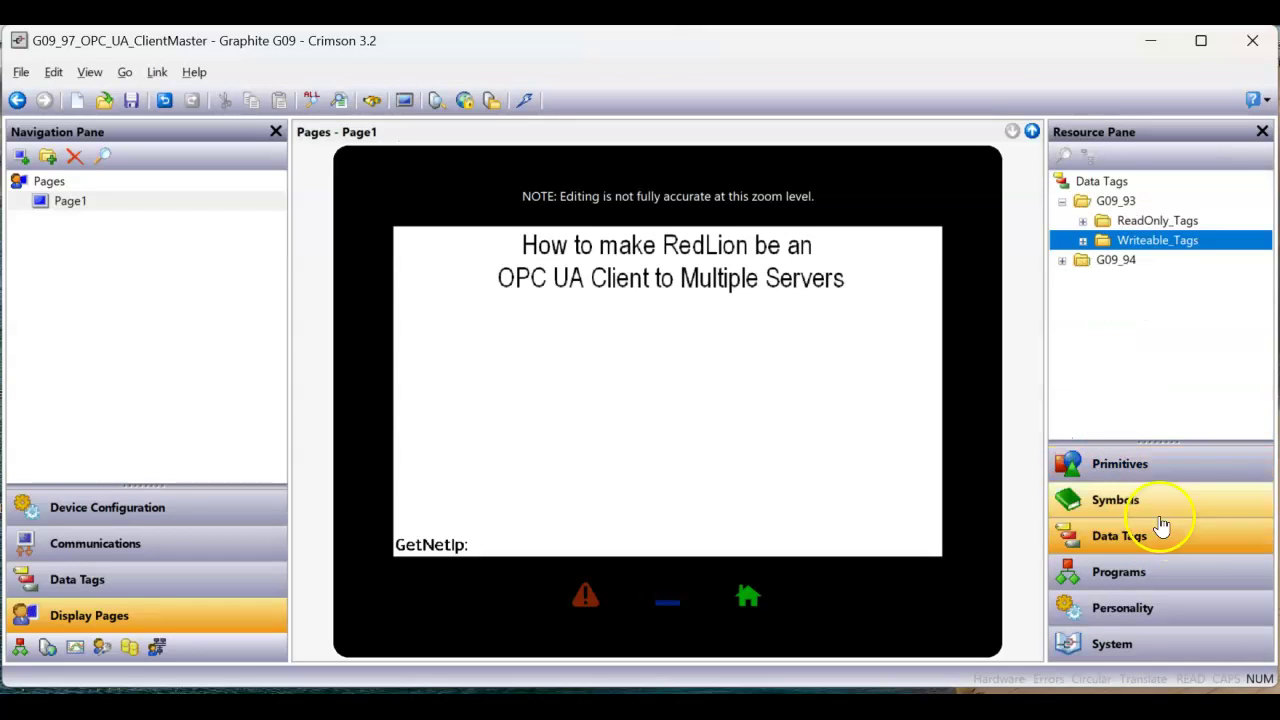
{"action": "left_click", "coordinate": [1062, 262]}
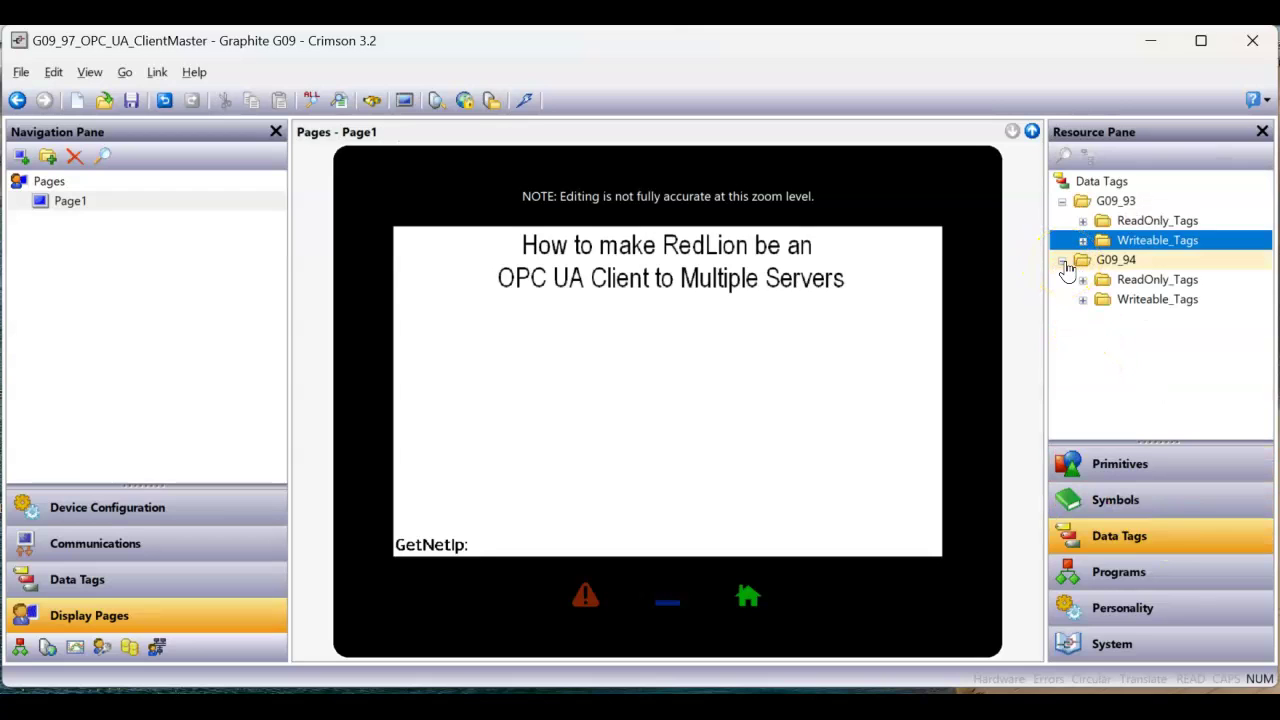
Drop G09_94's ReadOnly_Tags on Page1's left and Writeable_Tags on its right
{"action": "left_click", "coordinate": [1135, 284]}
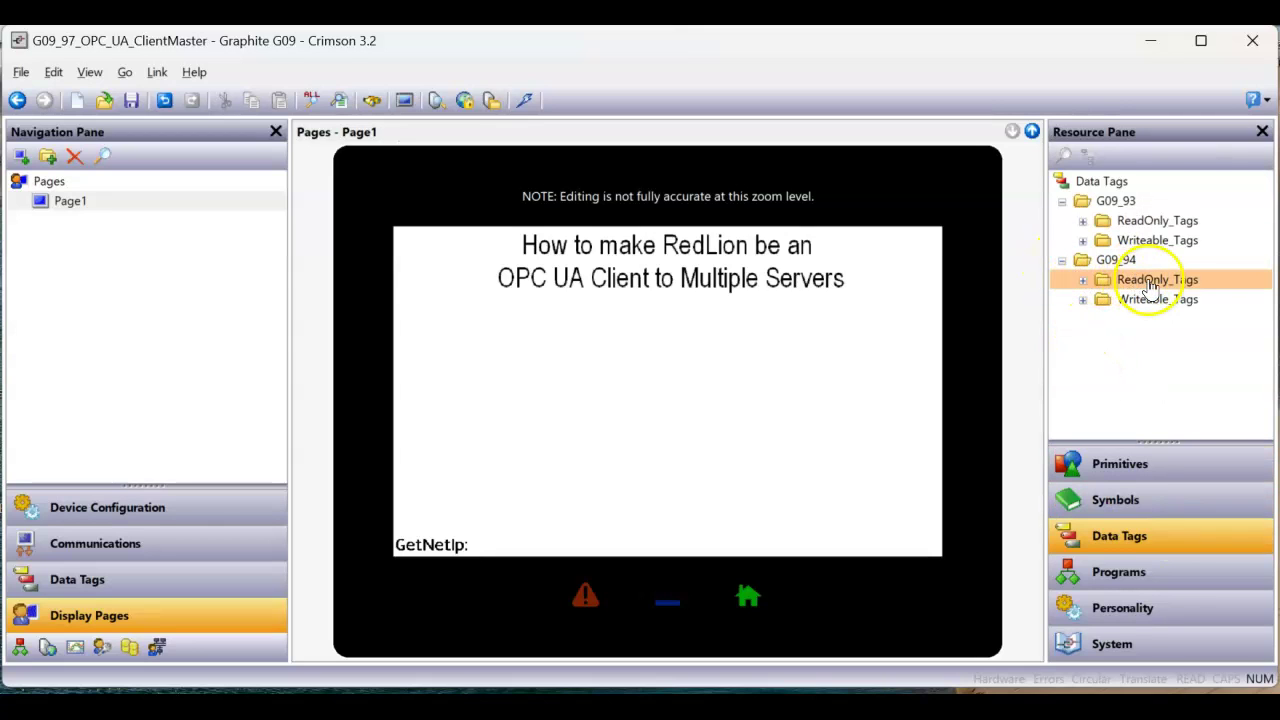
{"action": "left_click_drag", "start_coordinate": [1150, 286], "coordinate": [551, 479]}
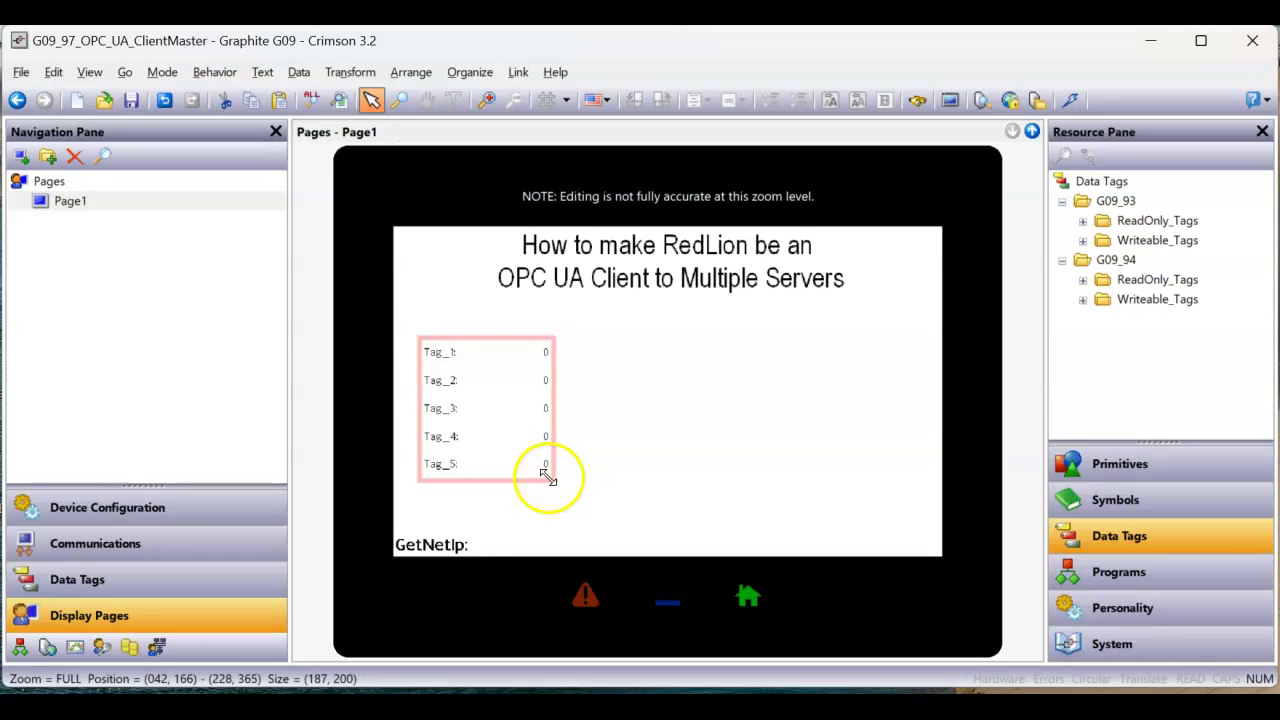
{"action": "left_click", "coordinate": [620, 472]}
{"action": "left_click_drag", "start_coordinate": [1152, 301], "coordinate": [854, 488]}
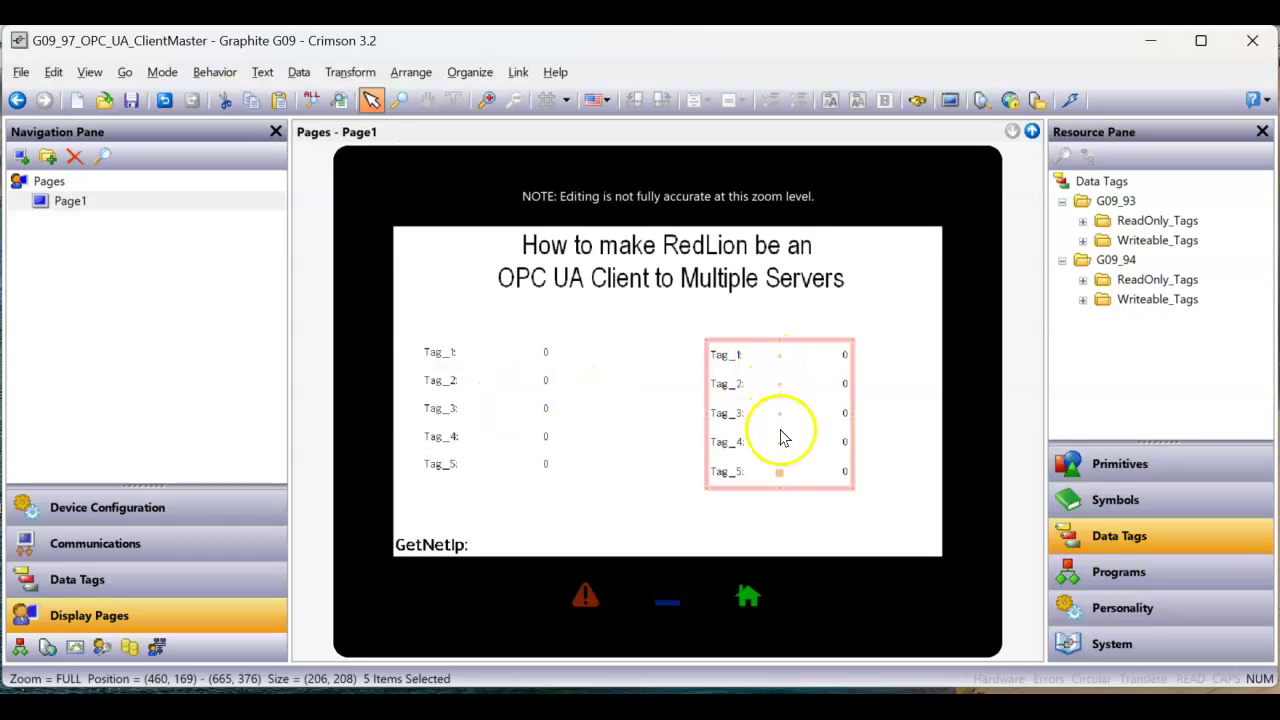
{"action": "left_click", "coordinate": [617, 372]}
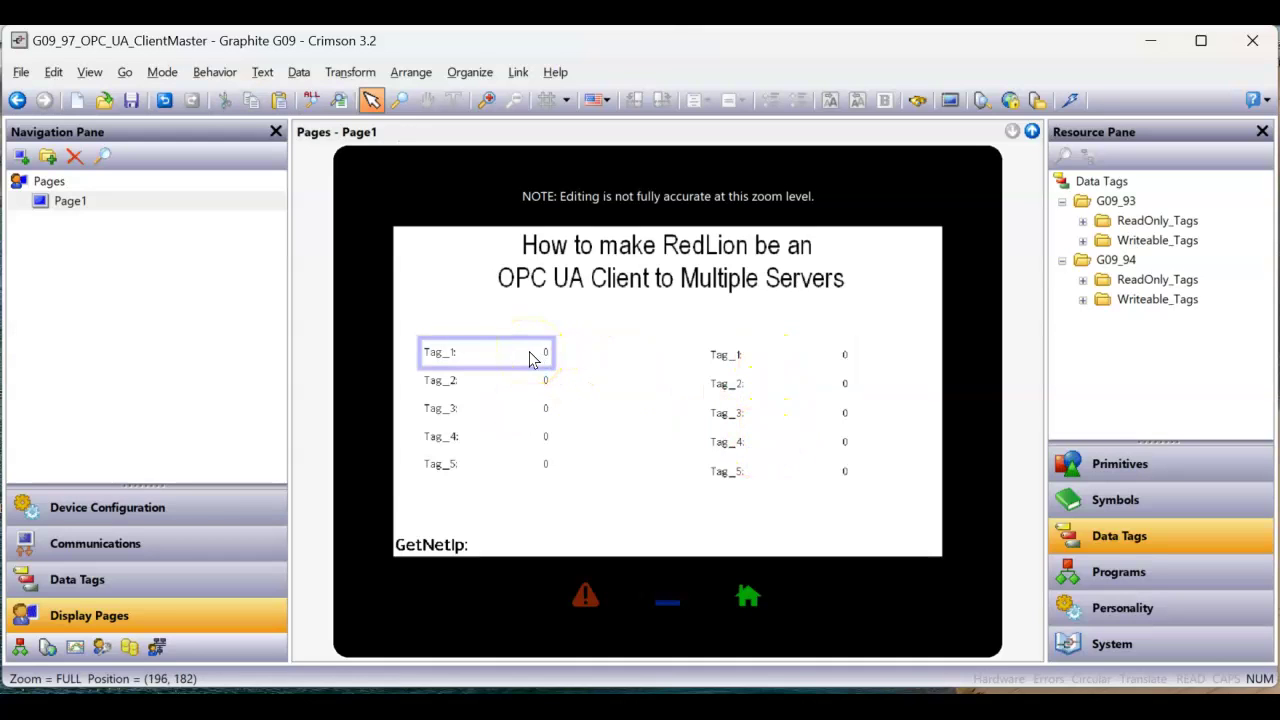
{"action": "left_click", "coordinate": [1110, 299]}
{"action": "left_click", "coordinate": [1082, 279]}
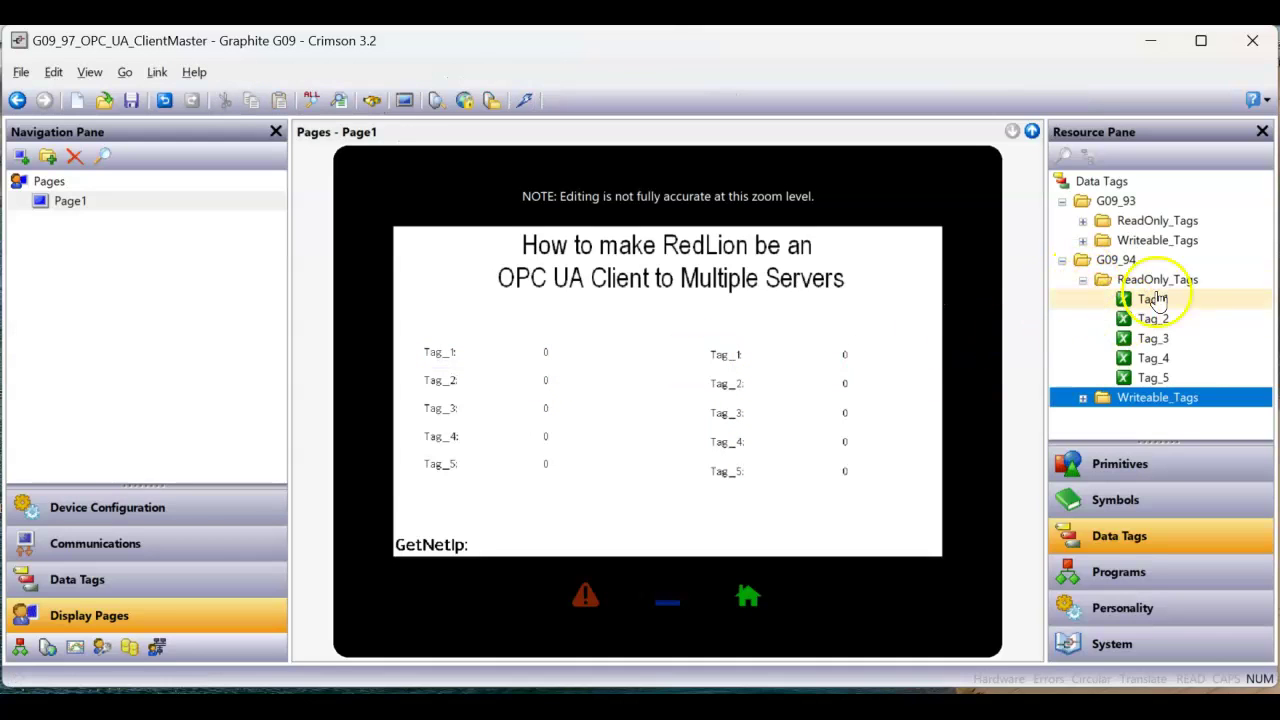
{"action": "left_click", "coordinate": [502, 362]}
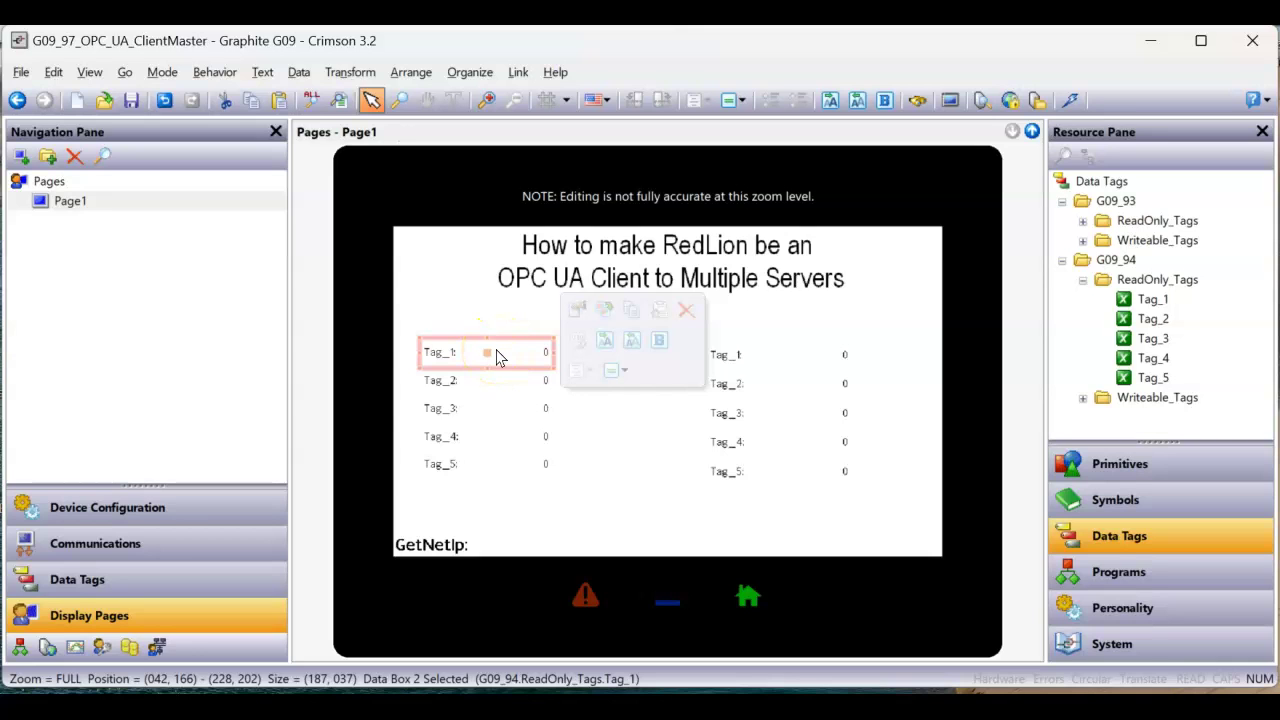
Give the left-hand Tag_1 data box a 3-pixel Lime solid edge
{"action": "double_click", "coordinate": [500, 358]}
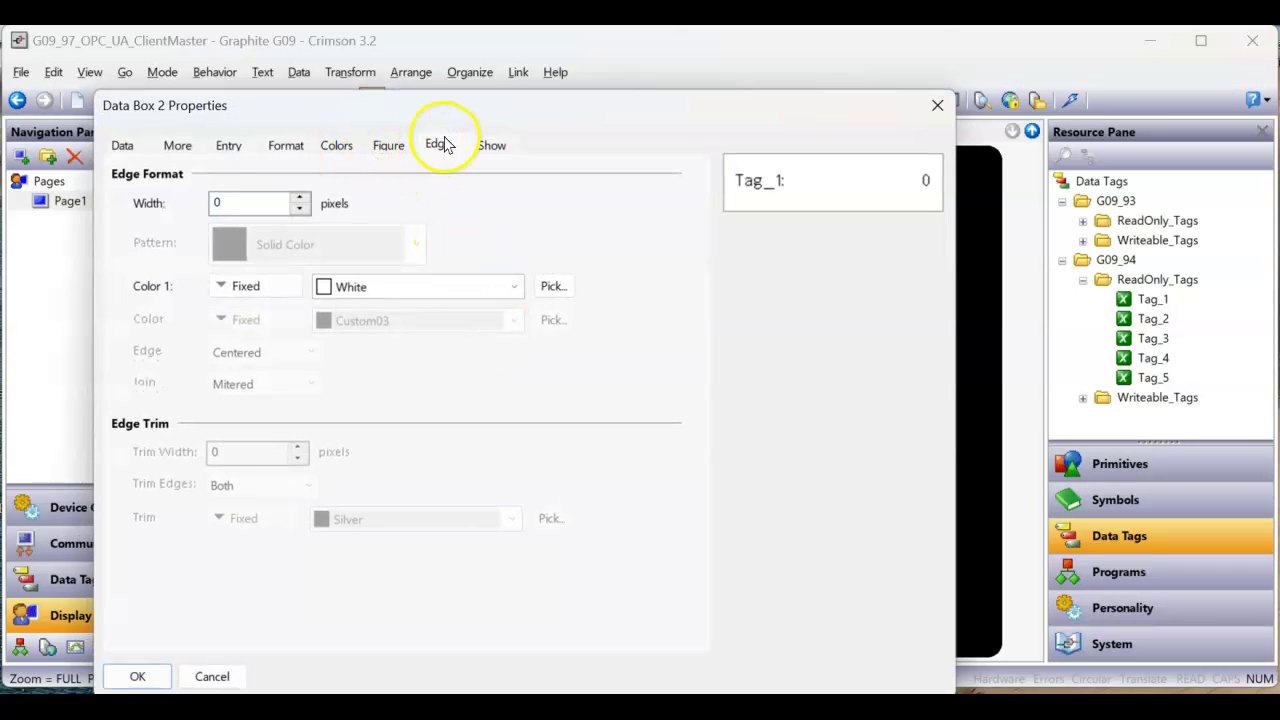
{"action": "left_click", "coordinate": [300, 198]}
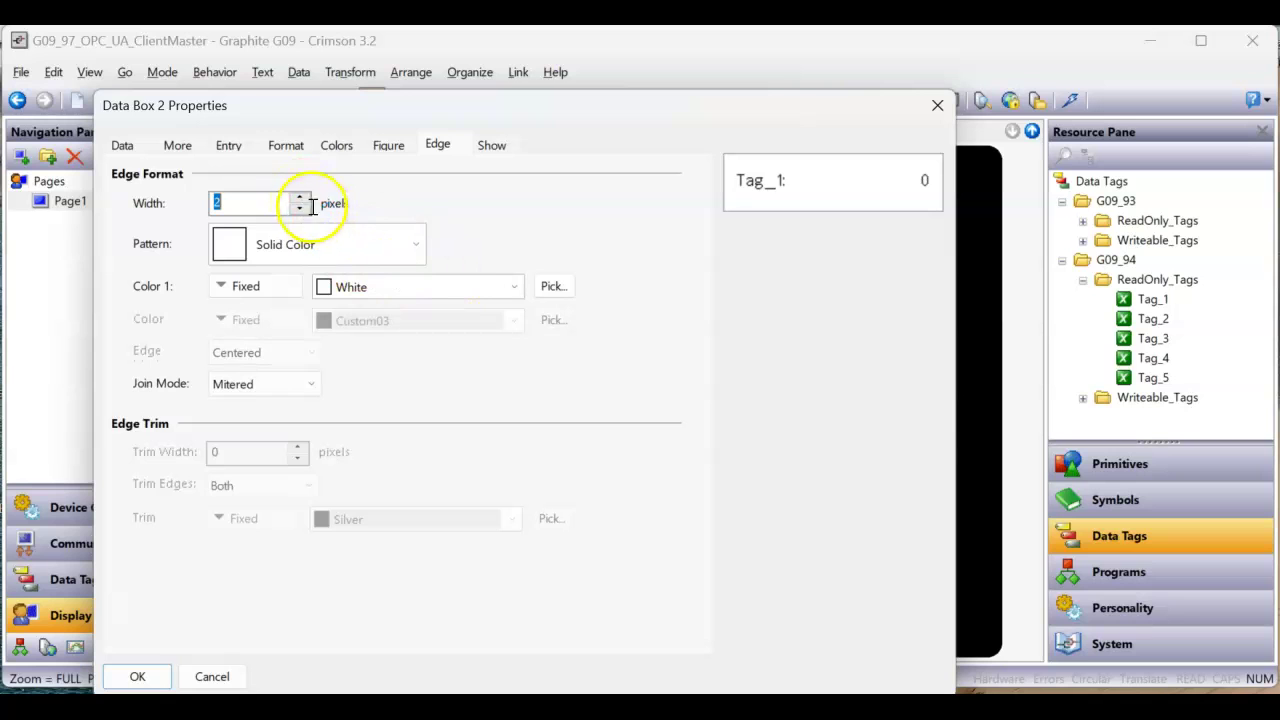
{"action": "left_click", "coordinate": [457, 286]}
{"action": "left_click", "coordinate": [420, 318]}
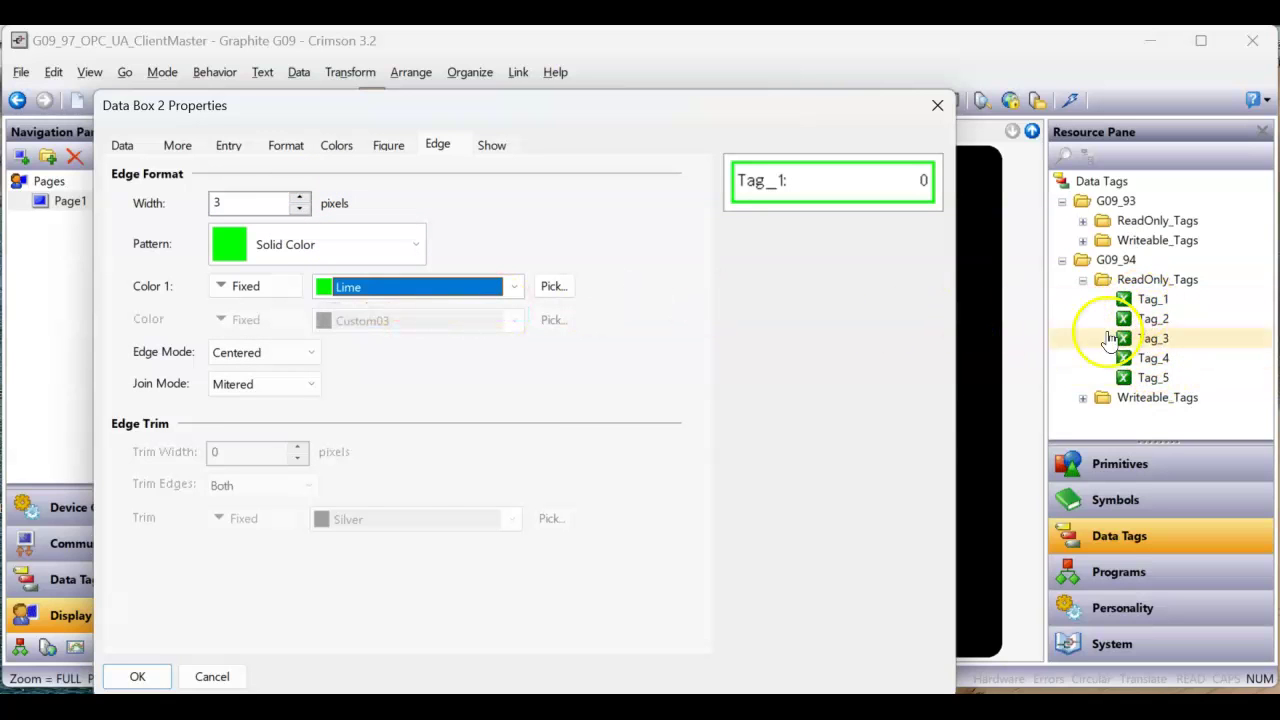
{"action": "left_click", "coordinate": [140, 677]}
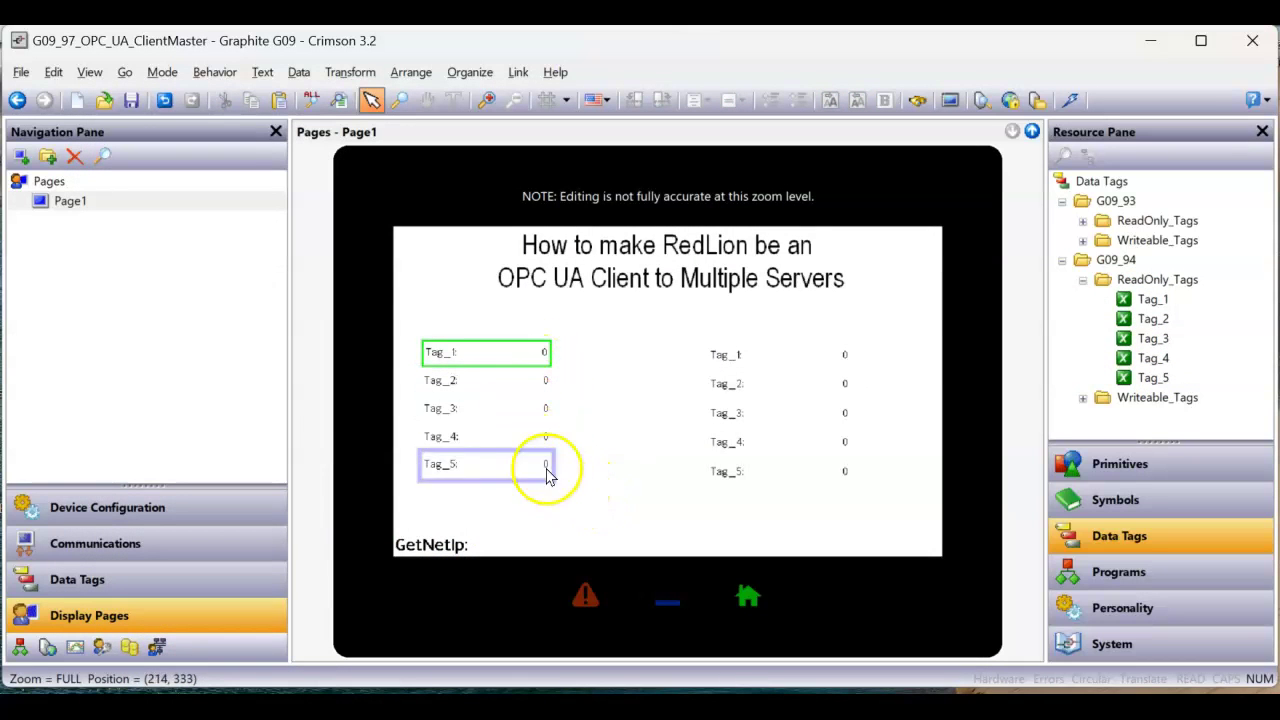
Copy All Formatting from the left Tag_1 box onto the left Tag_2–Tag_5 boxes
{"action": "left_click_drag", "start_coordinate": [589, 488], "coordinate": [398, 364]}
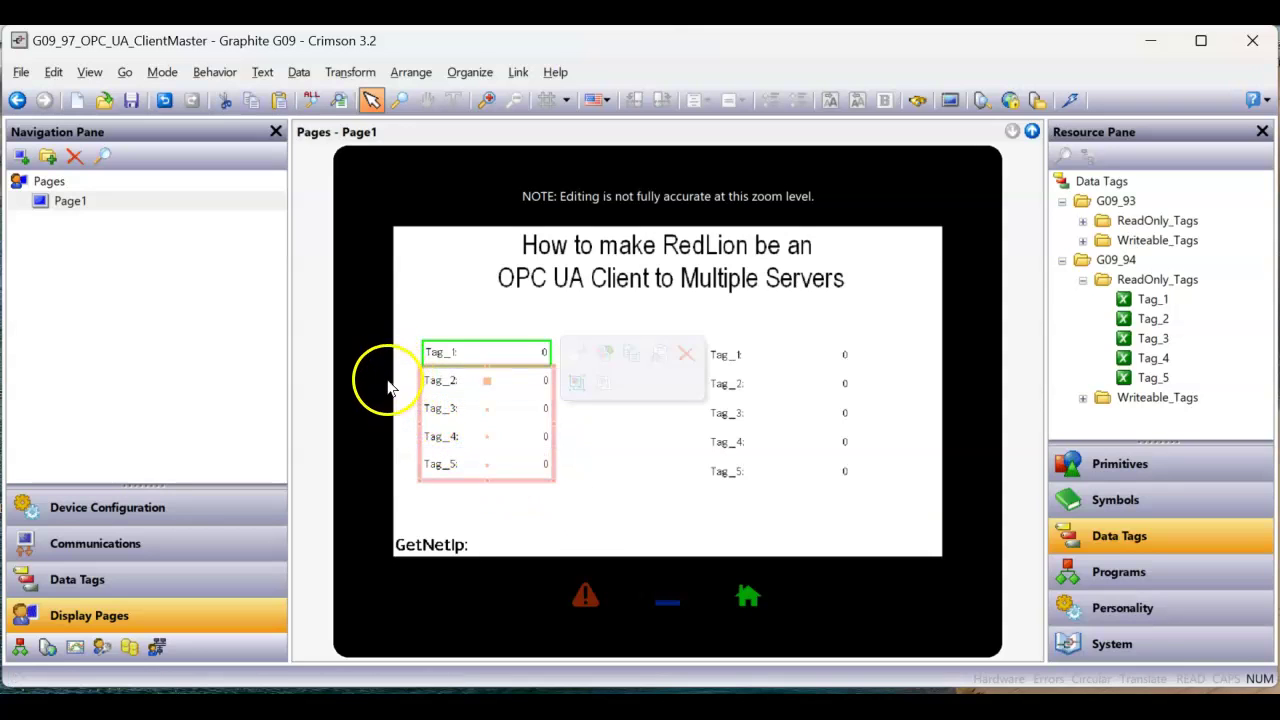
{"action": "right_click", "coordinate": [466, 428]}
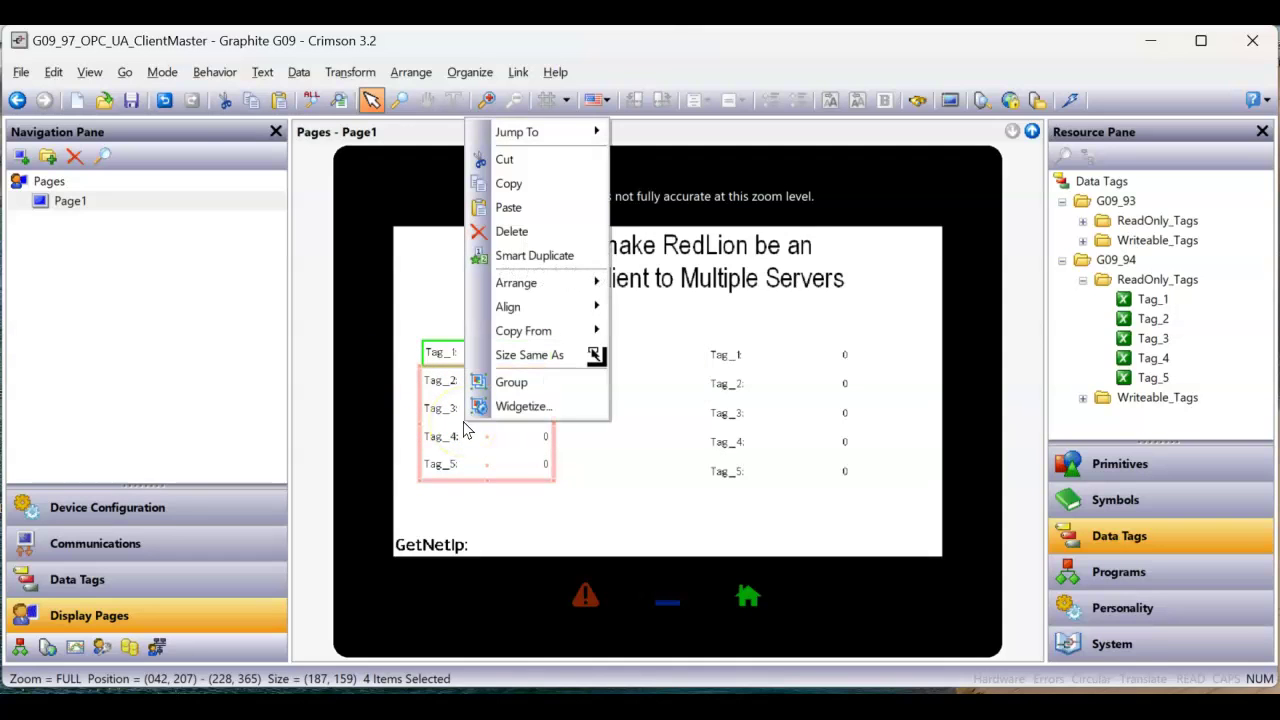
{"action": "mouse_move", "coordinate": [529, 331]}
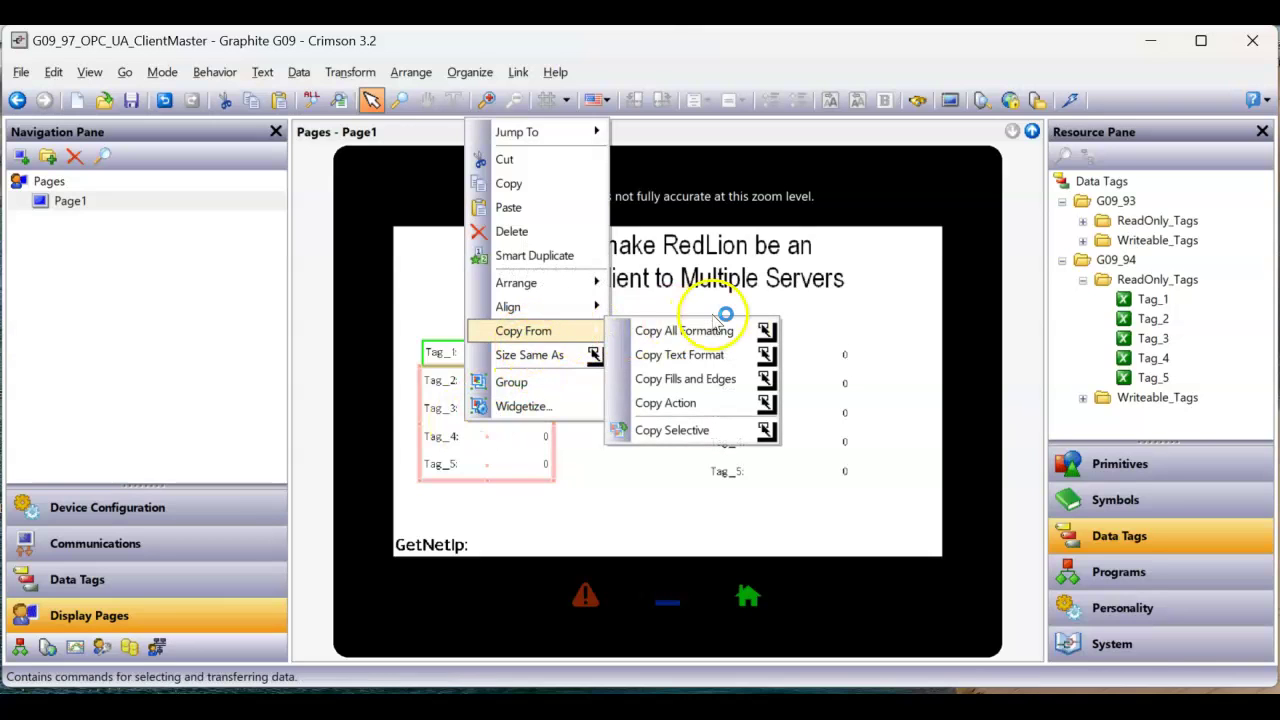
{"action": "left_click", "coordinate": [723, 331]}
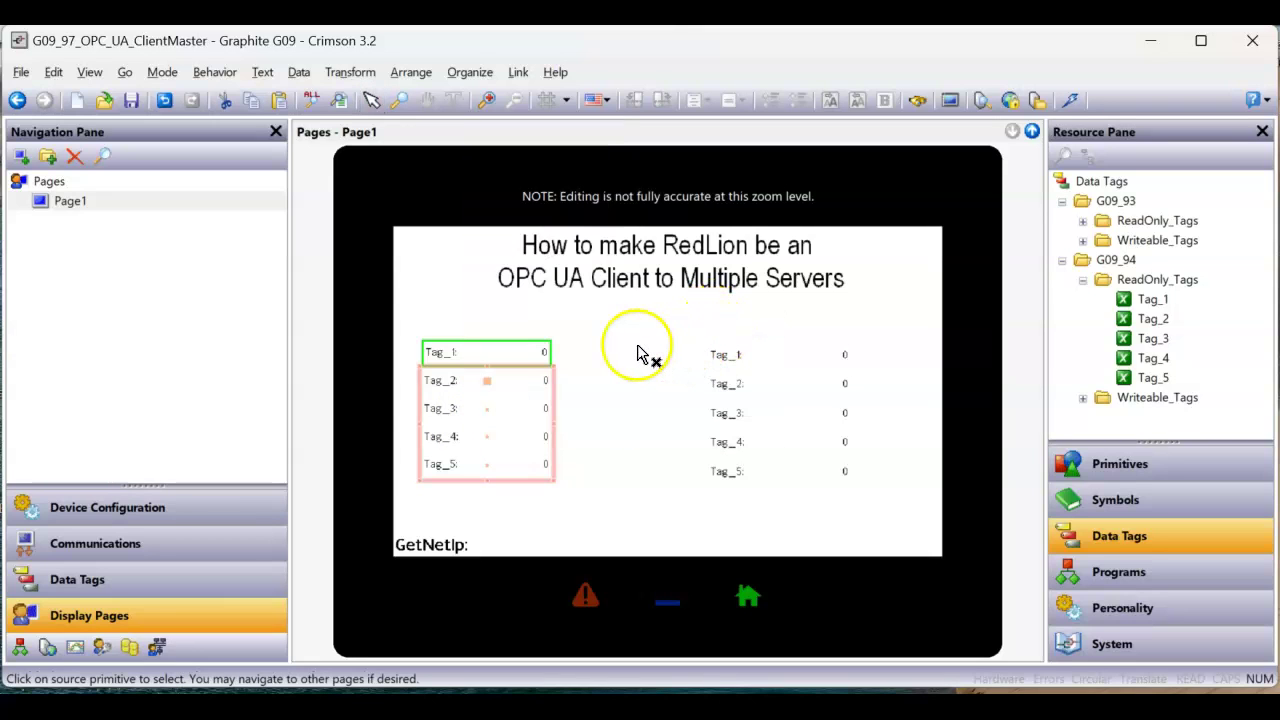
{"action": "left_click", "coordinate": [510, 358]}
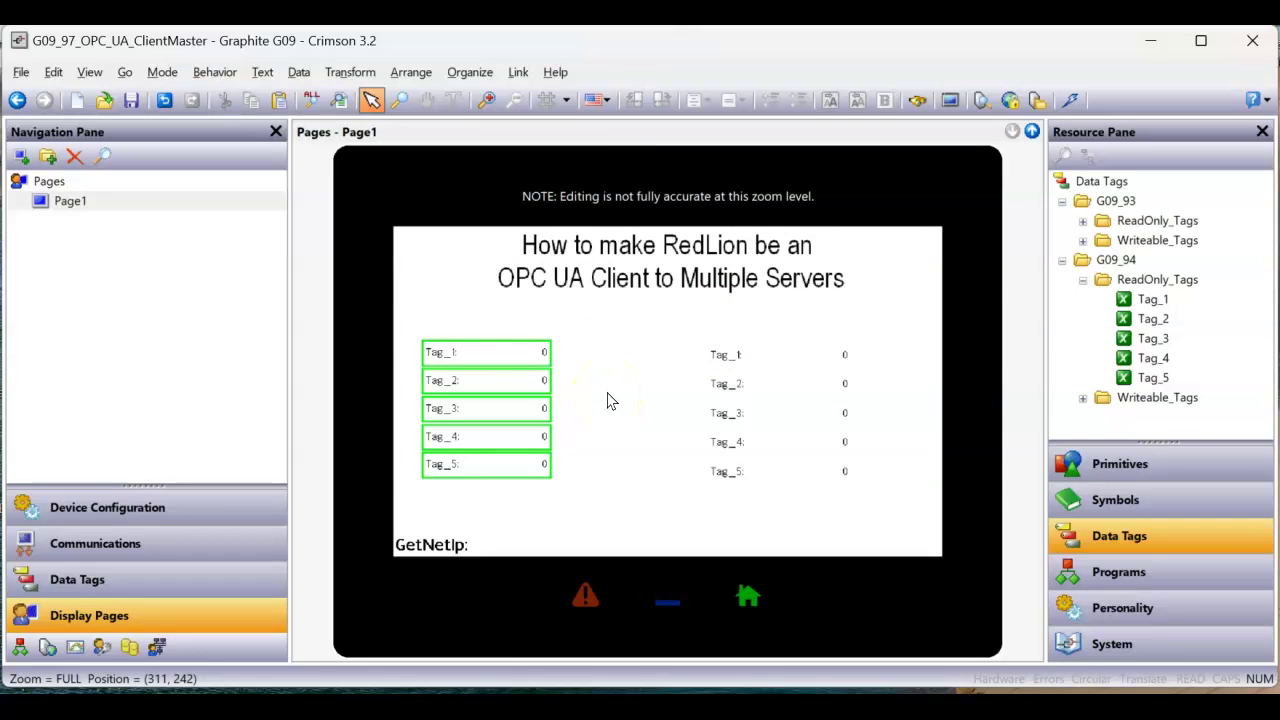
Select the right-hand Tag_1 box and expand G09_94's Writeable_Tags folder
{"action": "left_click", "coordinate": [741, 363]}
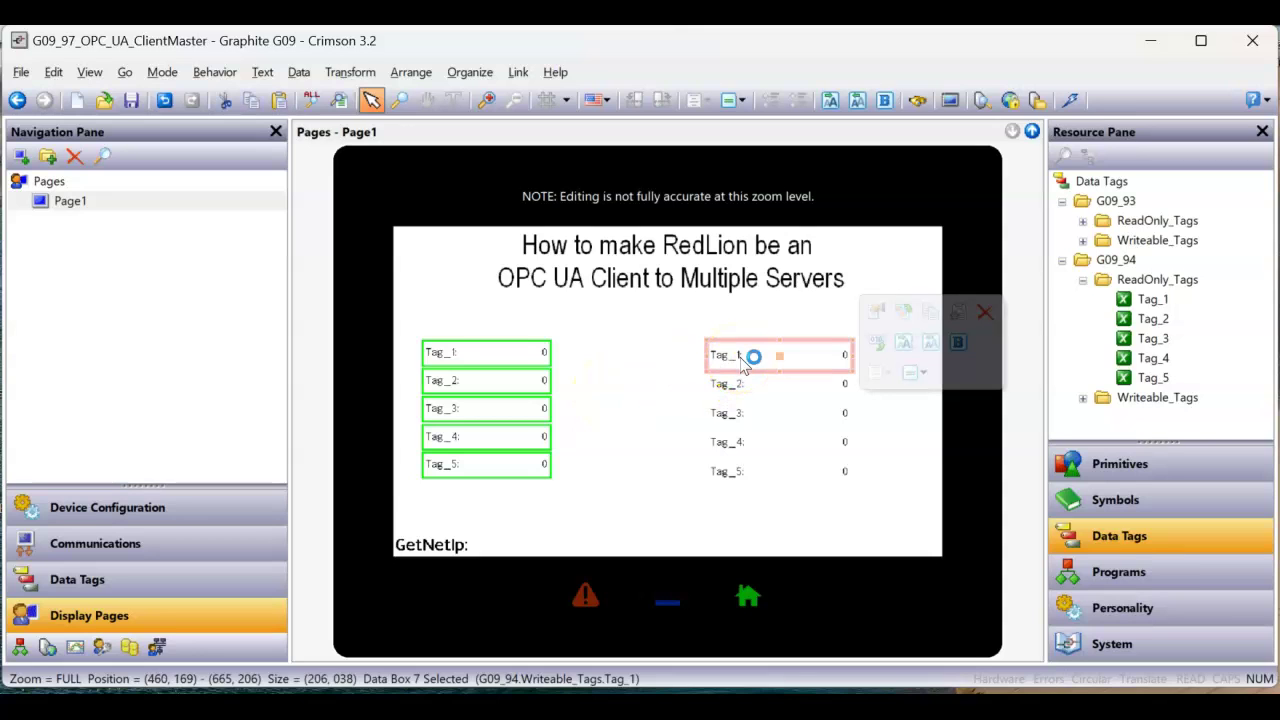
{"action": "left_click", "coordinate": [1084, 397]}
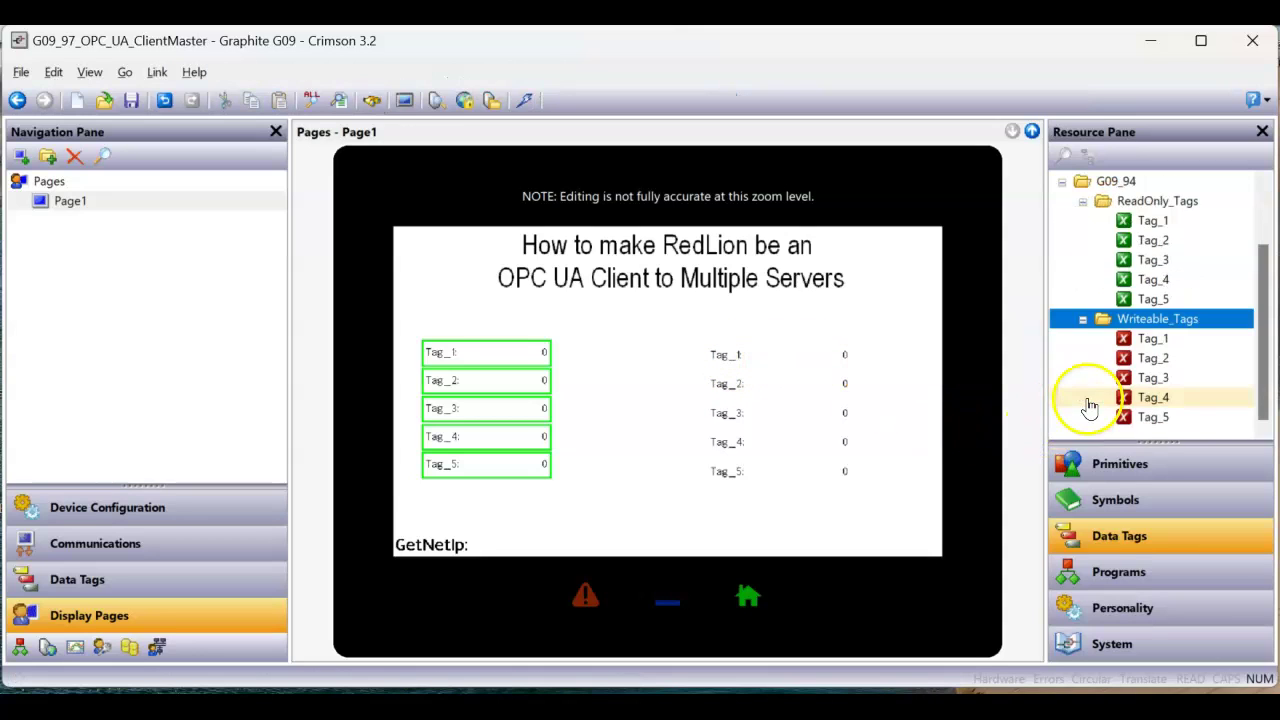
{"action": "left_click", "coordinate": [755, 363]}
Give the right-hand Tag_1 data box a 3-pixel Red edge
{"action": "double_click", "coordinate": [755, 363]}
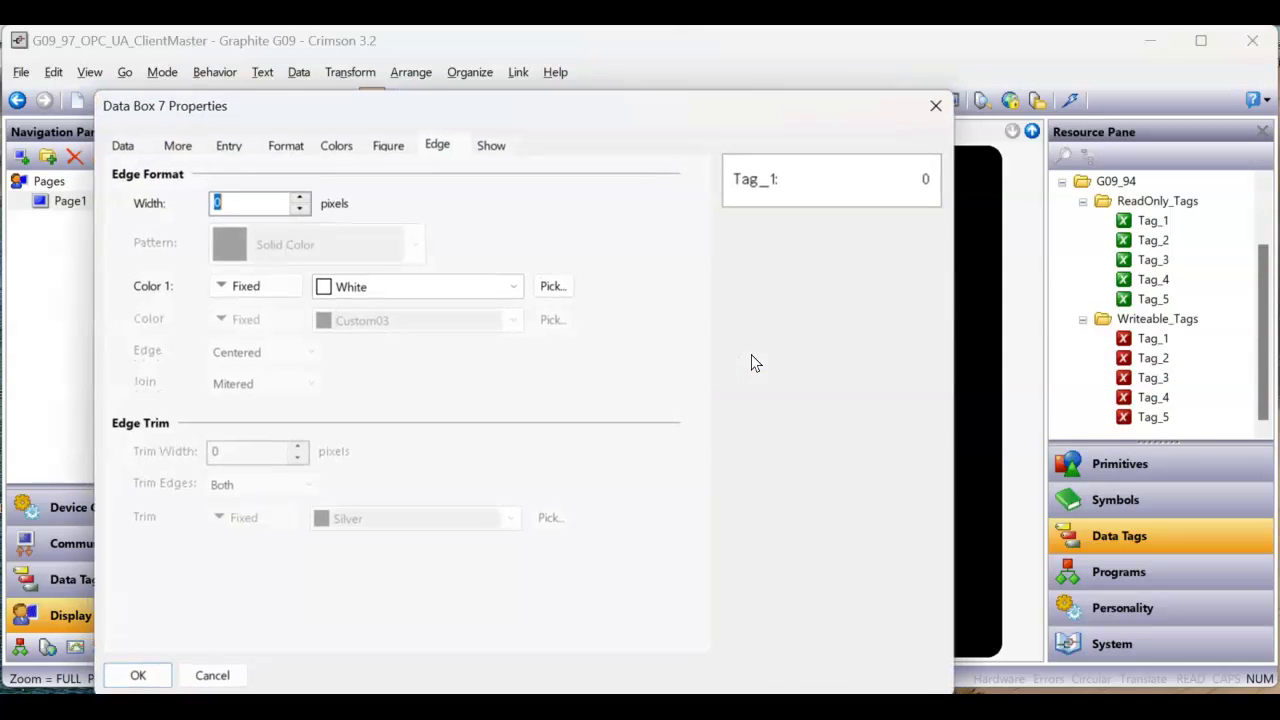
{"action": "left_click", "coordinate": [468, 292]}
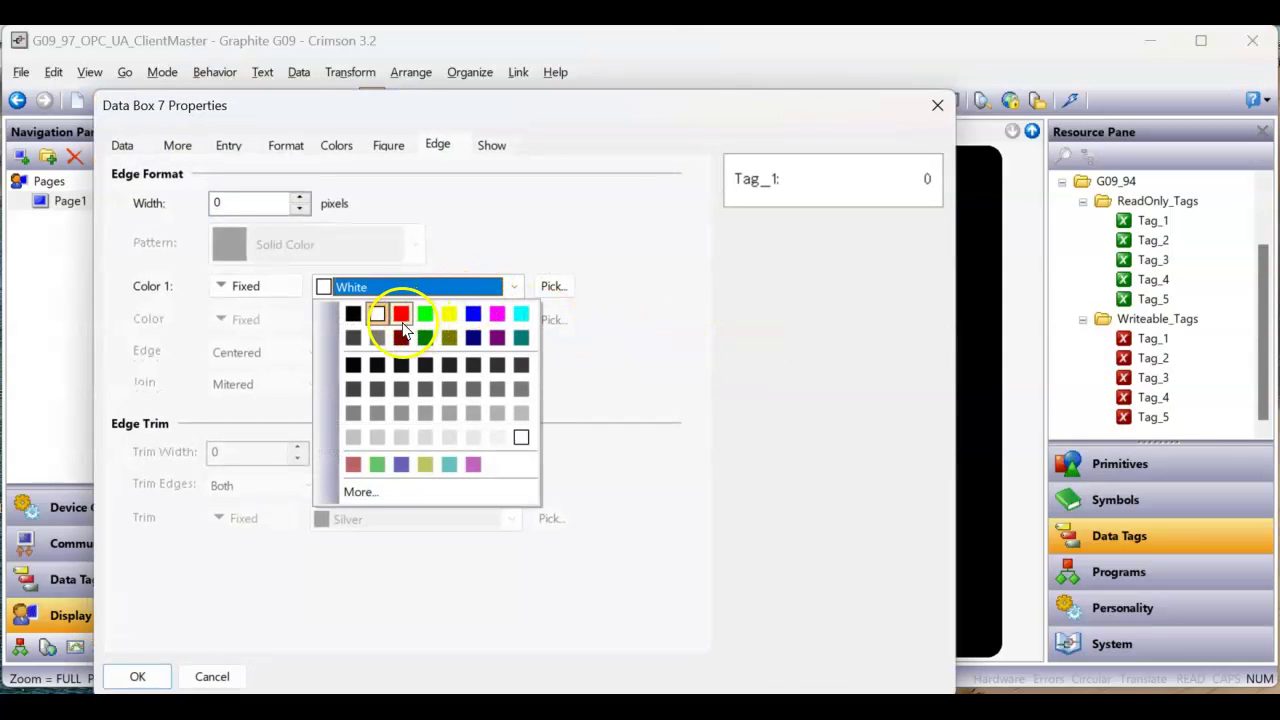
{"action": "left_click", "coordinate": [401, 315]}
{"action": "left_click", "coordinate": [299, 198]}
{"action": "left_click", "coordinate": [299, 198]}
{"action": "left_click", "coordinate": [299, 198]}
{"action": "left_click", "coordinate": [138, 676]}
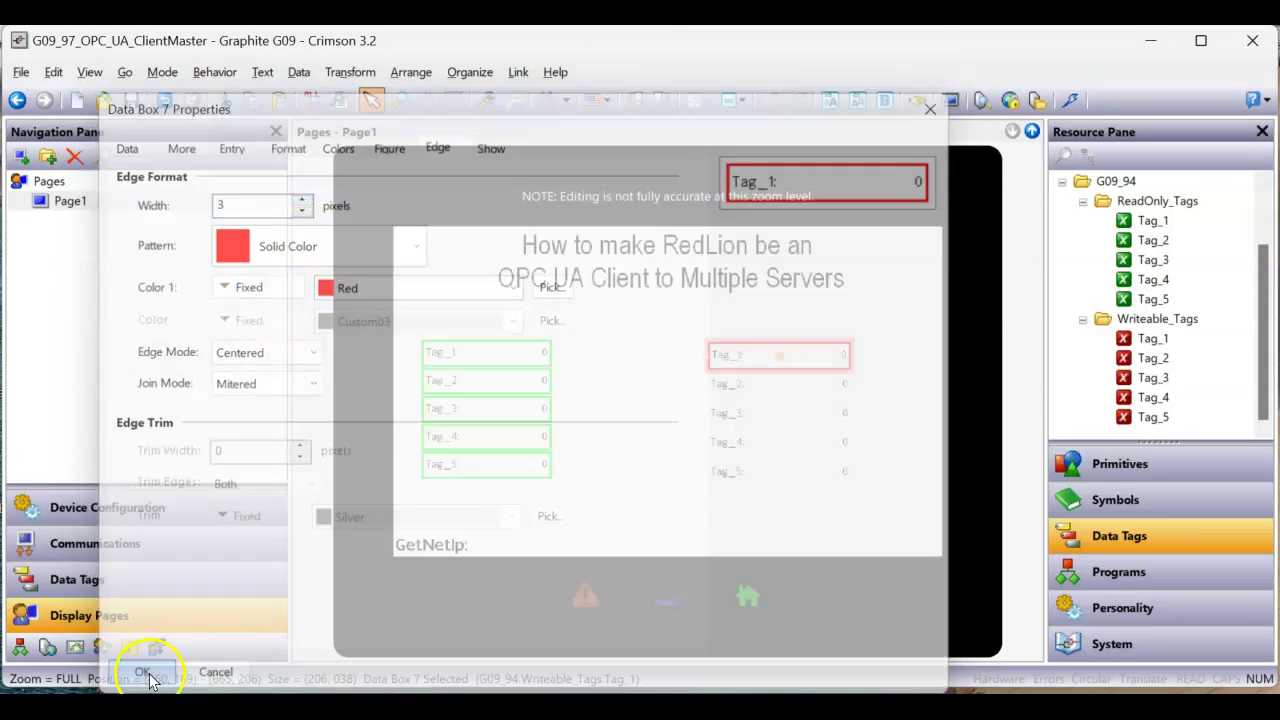
{"action": "left_click", "coordinate": [812, 365]}
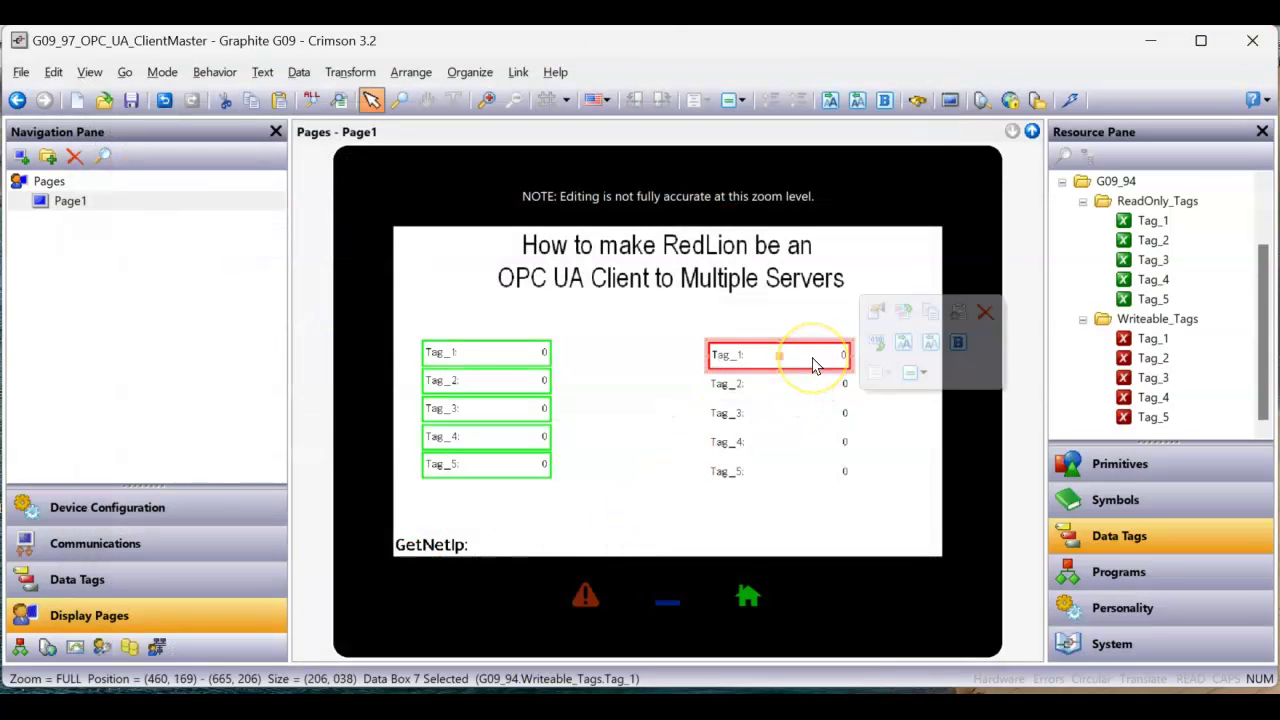
Set the right-hand Tag_1 box's Operation to Data Entry on its Data tab
{"action": "double_click", "coordinate": [812, 365]}
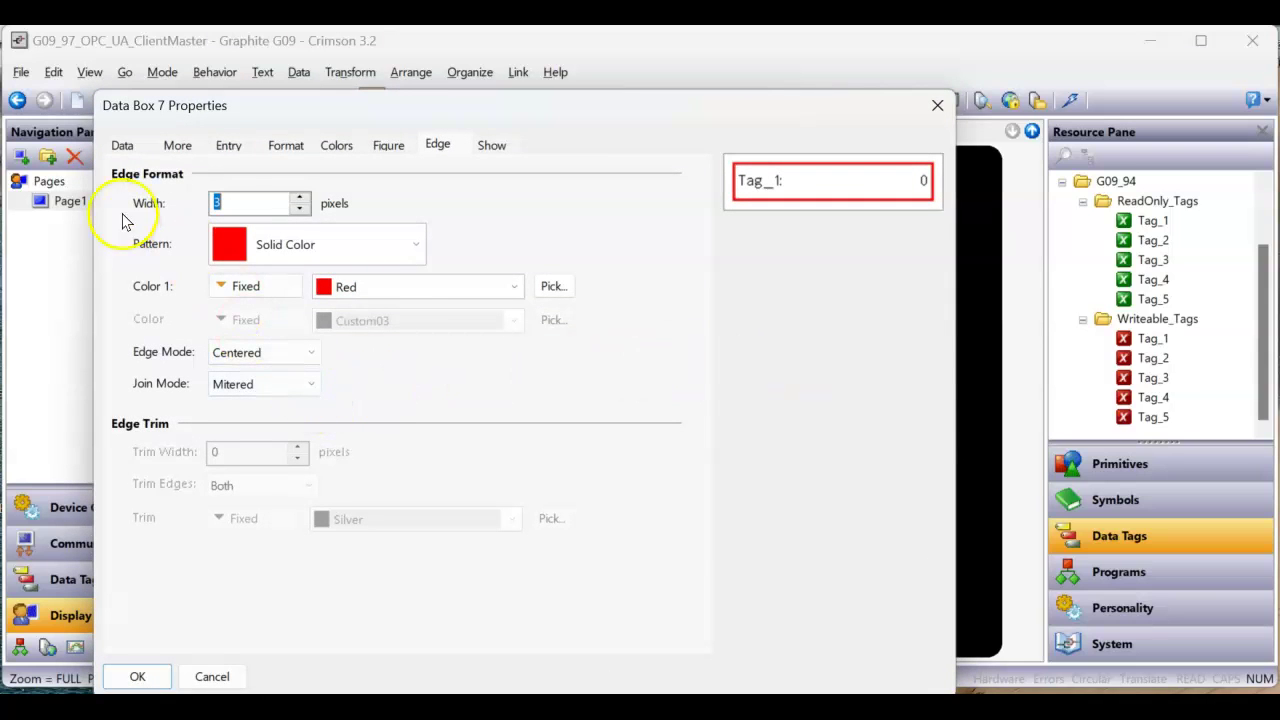
{"action": "left_click", "coordinate": [122, 146]}
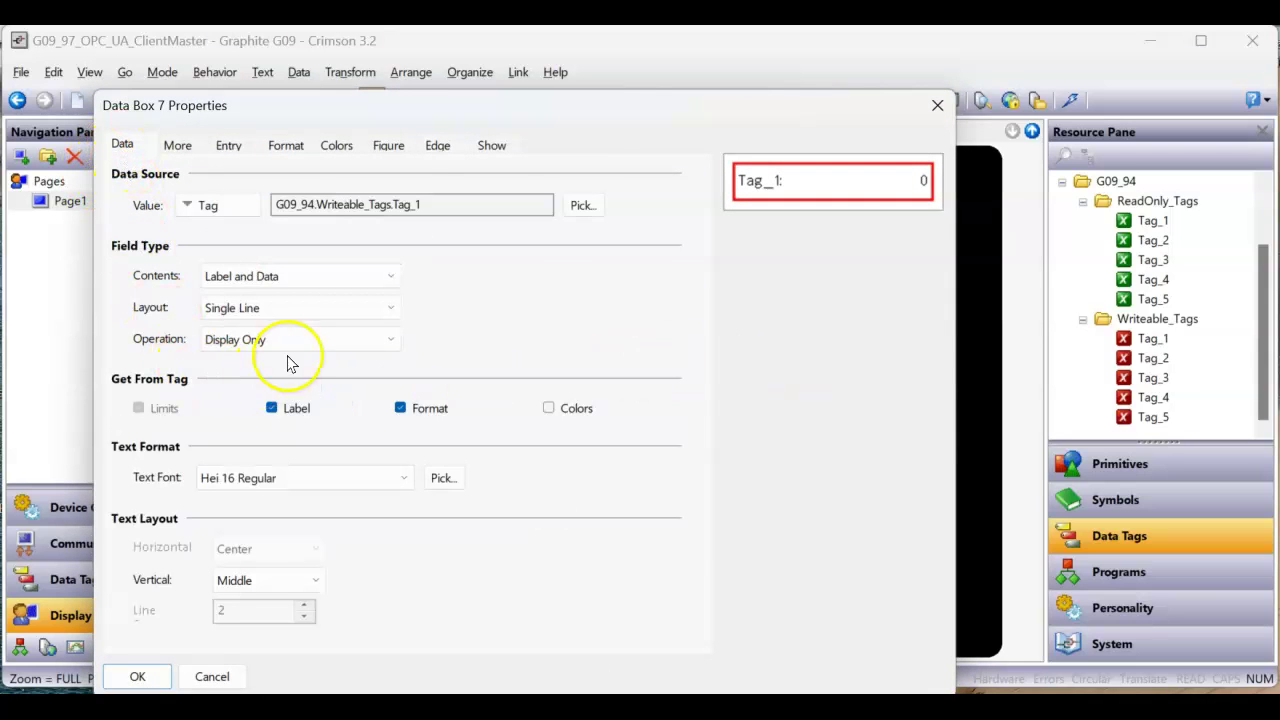
{"action": "left_click", "coordinate": [234, 342]}
{"action": "left_click", "coordinate": [242, 373]}
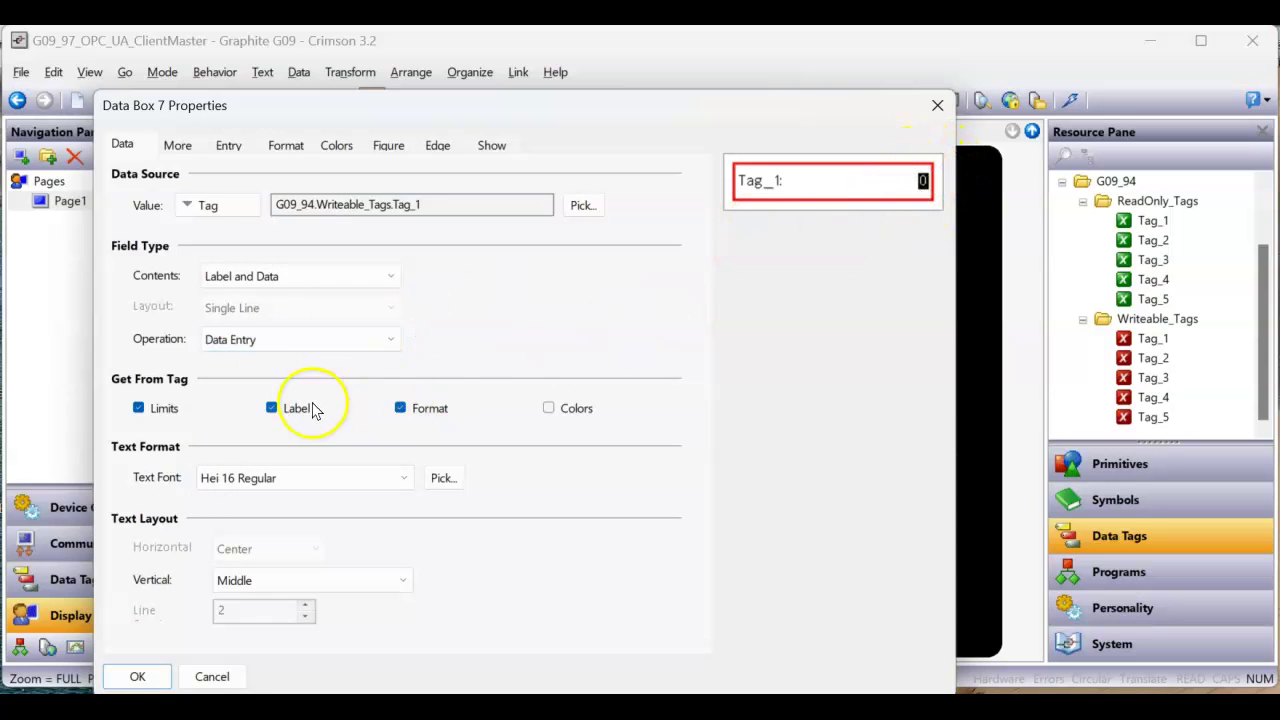
{"action": "left_click", "coordinate": [303, 341]}
{"action": "left_click", "coordinate": [343, 357]}
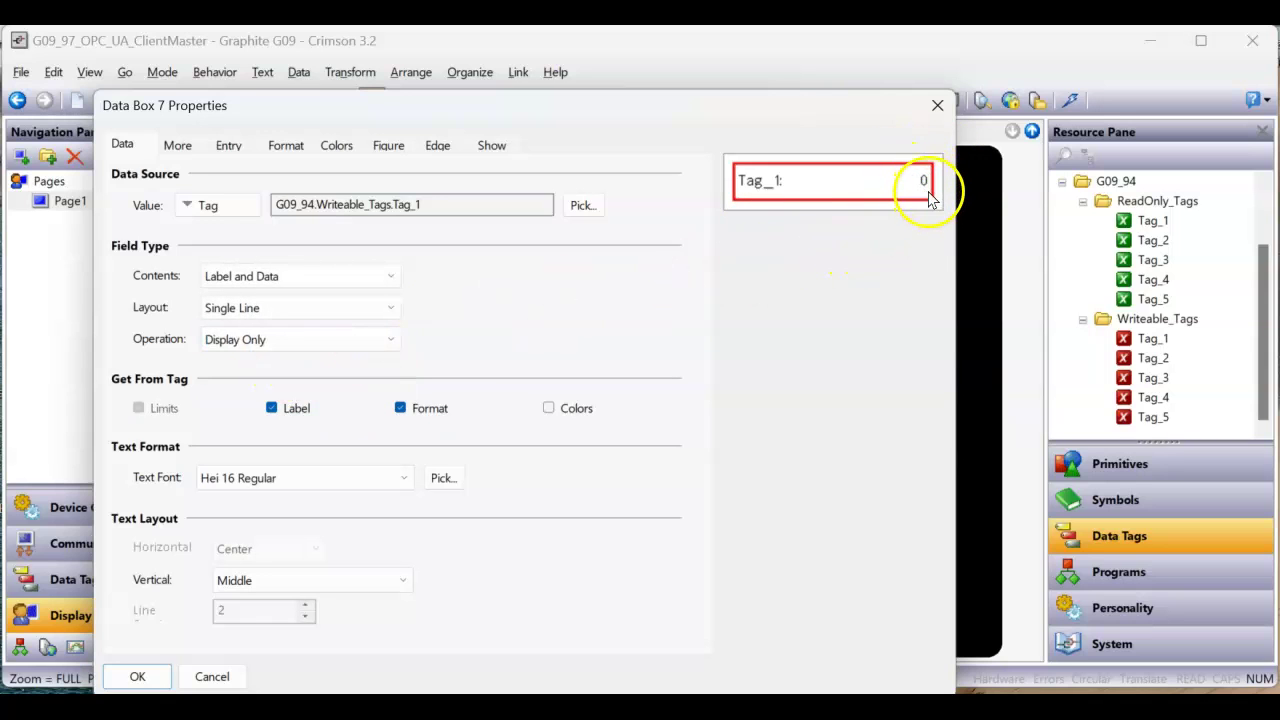
{"action": "left_click", "coordinate": [334, 343]}
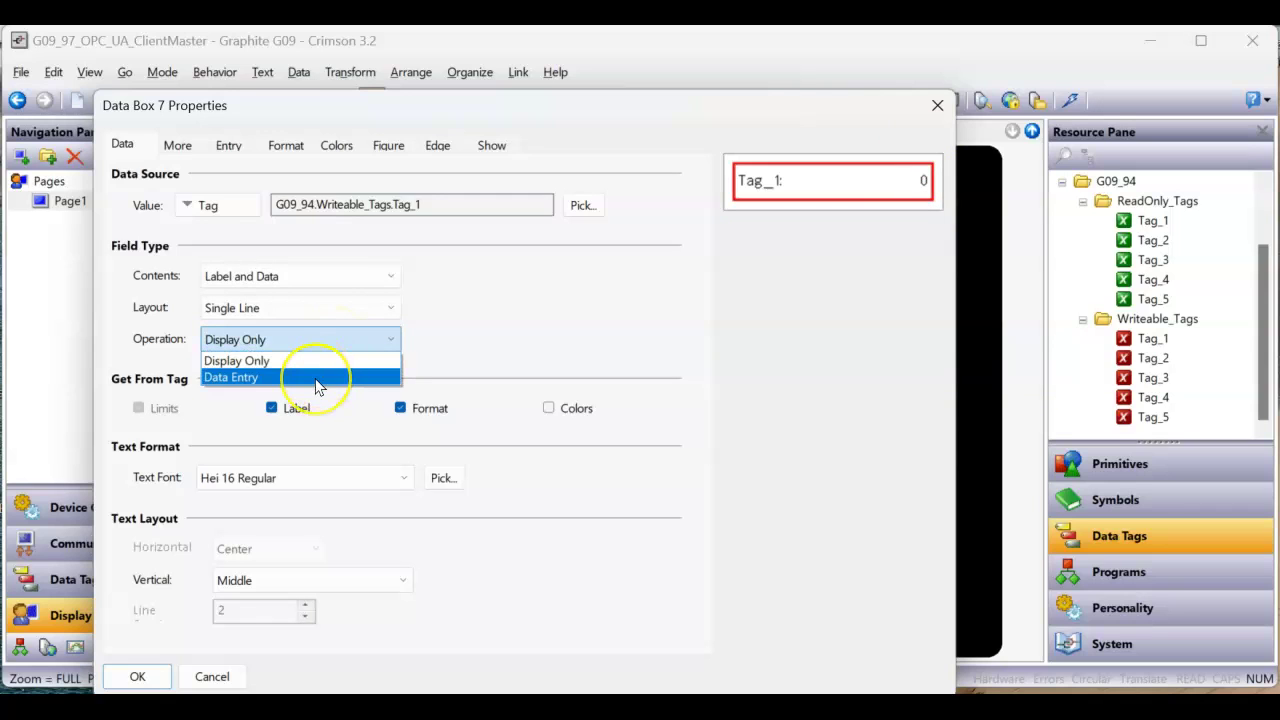
{"action": "left_click", "coordinate": [319, 373]}
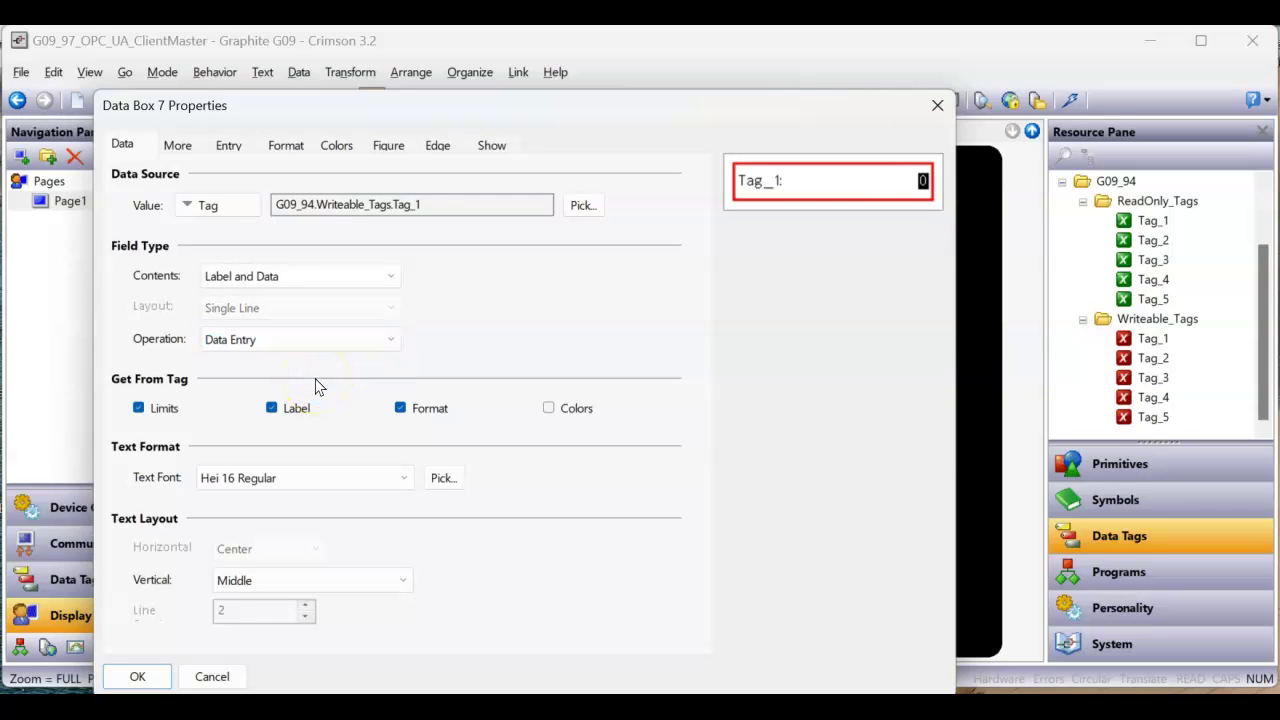
{"action": "left_click", "coordinate": [136, 680]}
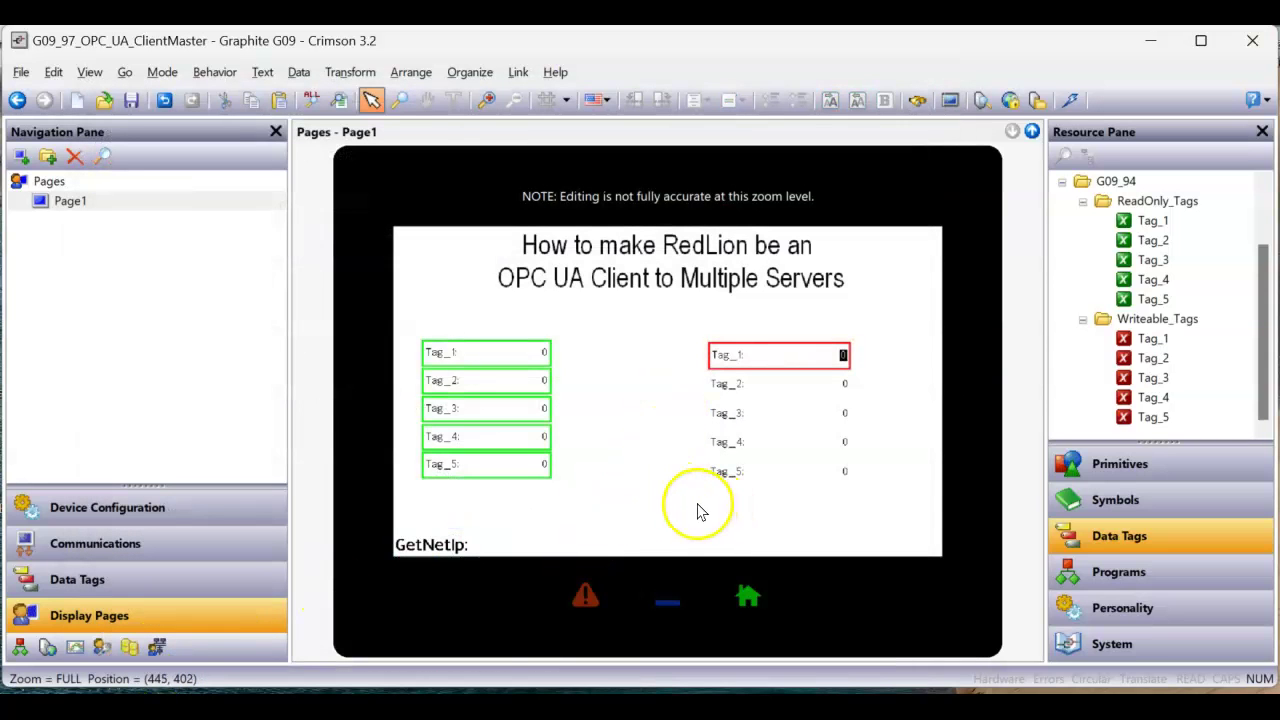
Copy All Formatting from the right Tag_1 box onto the right Tag_2–Tag_5 boxes
{"action": "left_click_drag", "start_coordinate": [699, 505], "coordinate": [884, 378]}
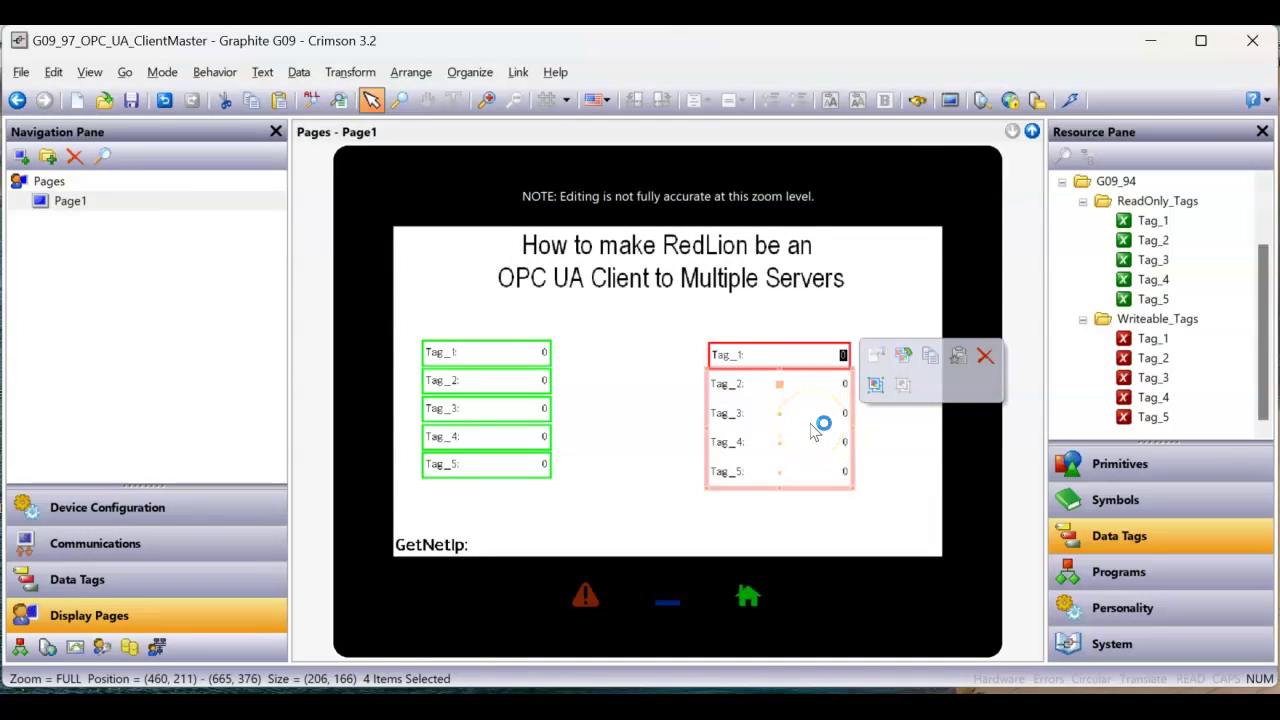
{"action": "left_click", "coordinate": [808, 371]}
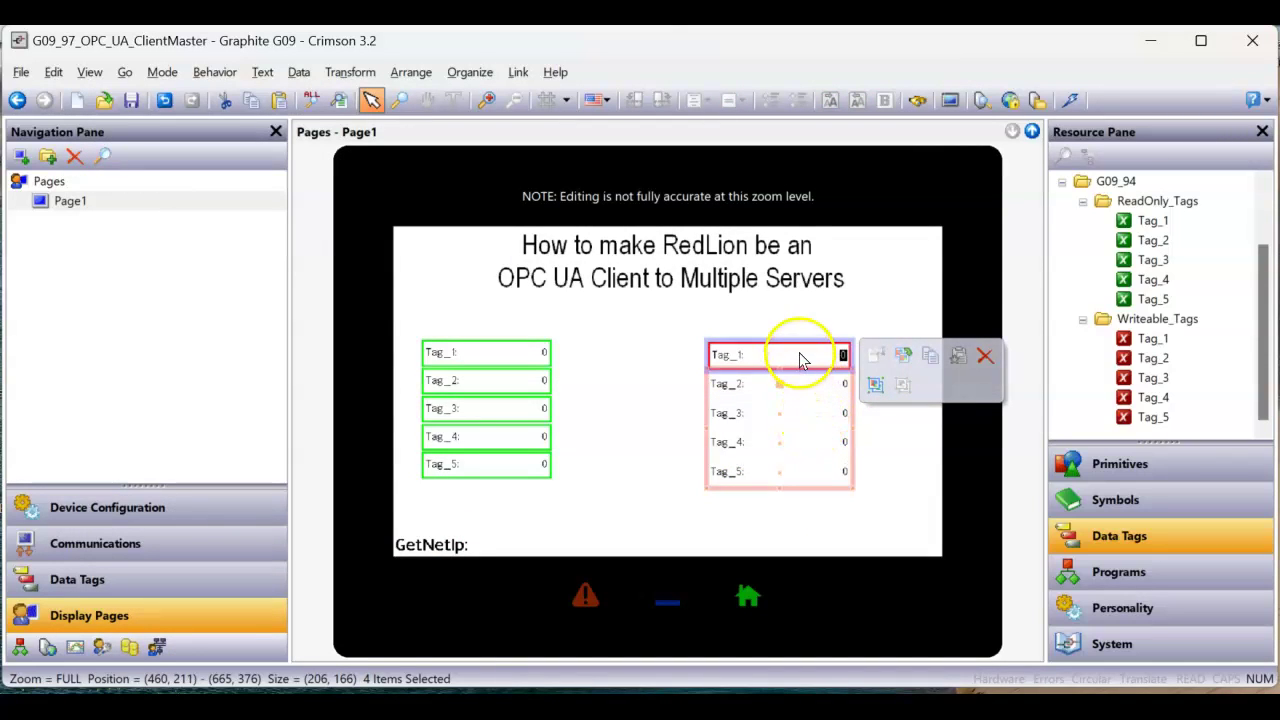
{"action": "left_click", "coordinate": [795, 425]}
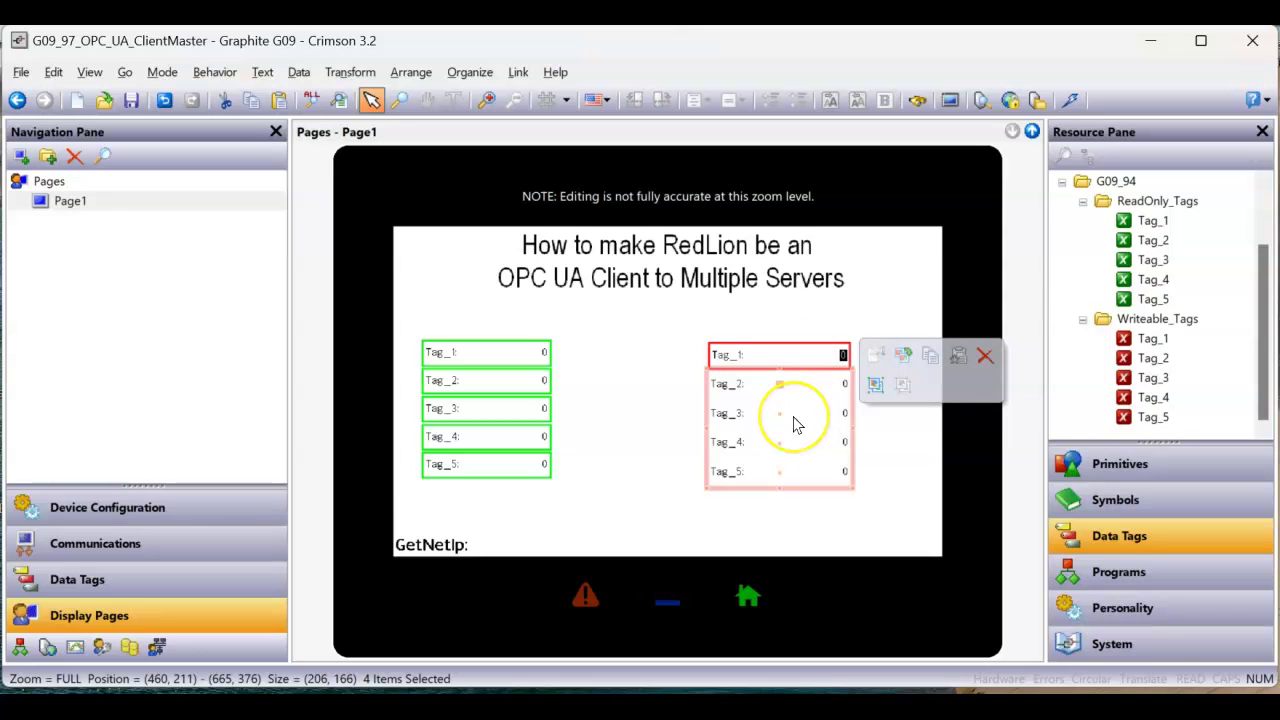
{"action": "right_click", "coordinate": [795, 425]}
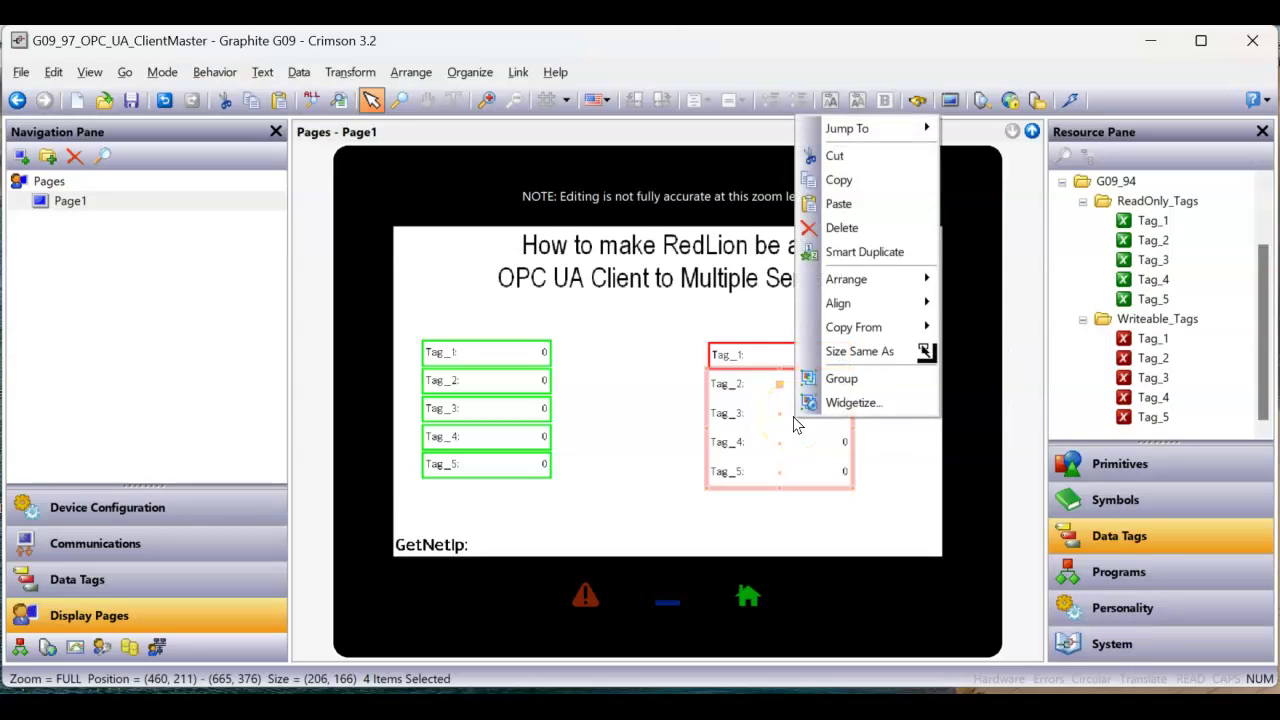
{"action": "left_click", "coordinate": [884, 334]}
{"action": "left_click", "coordinate": [990, 330]}
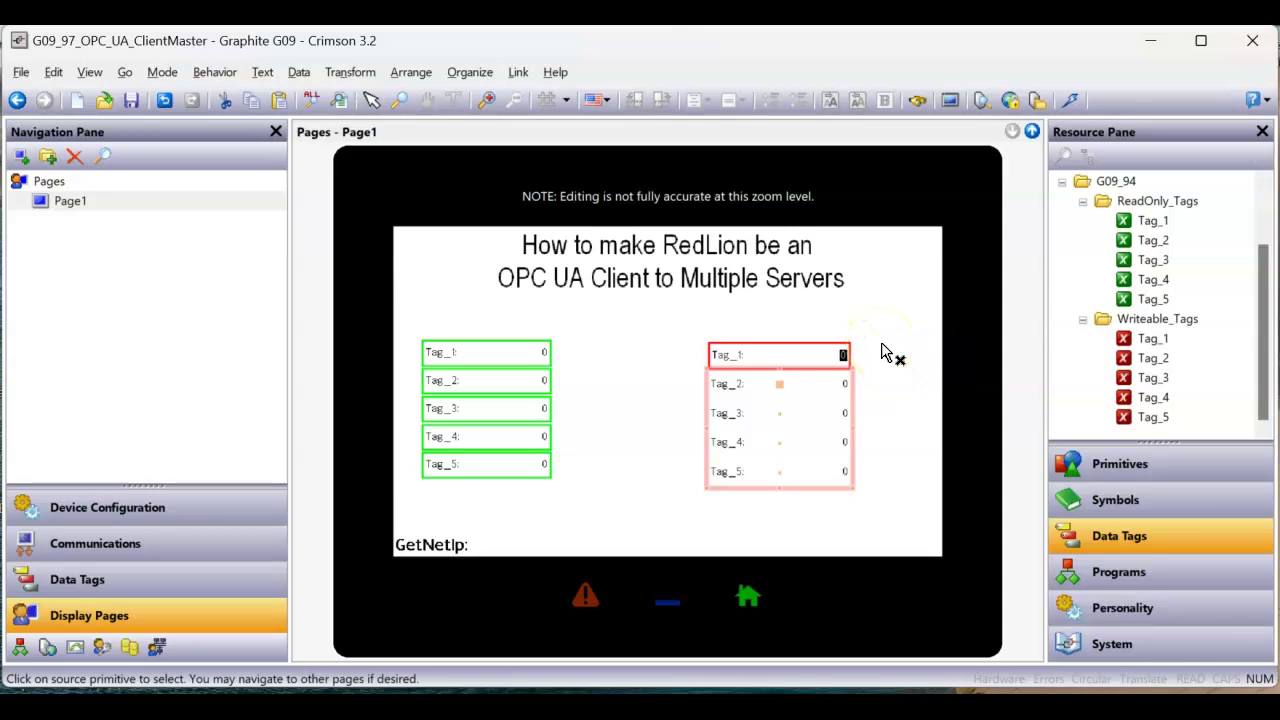
{"action": "left_click", "coordinate": [795, 353]}
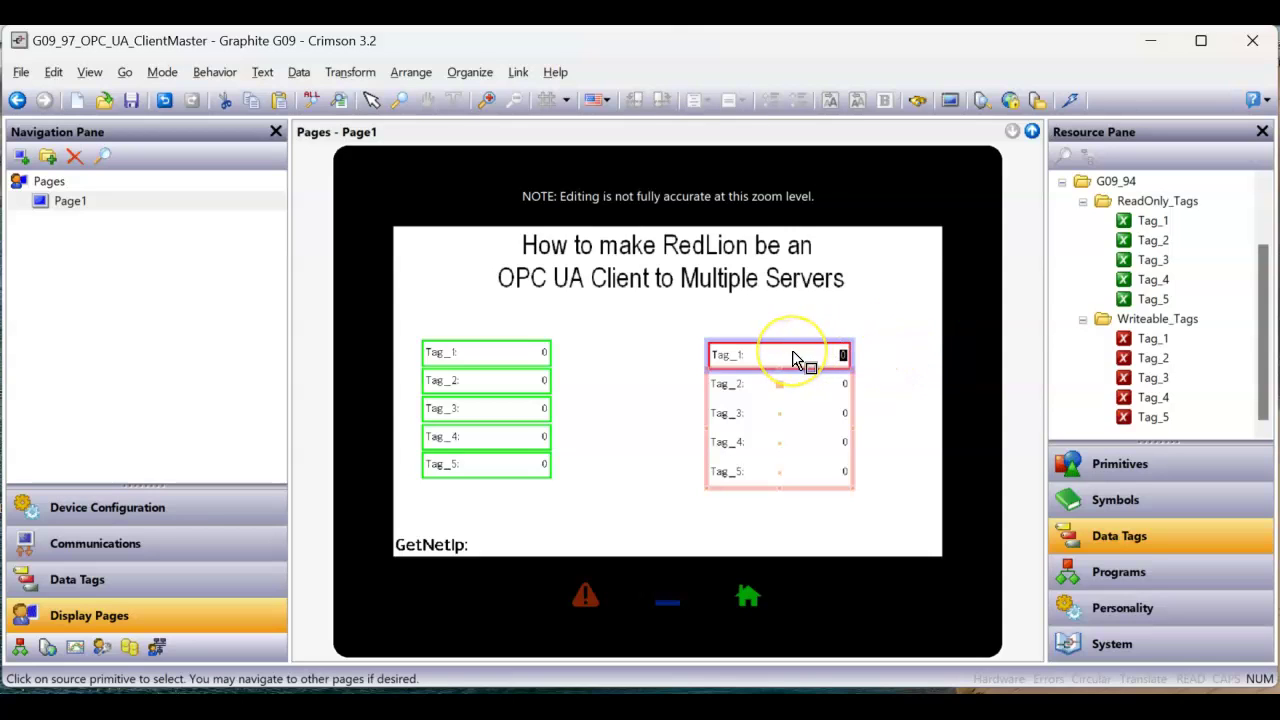
{"action": "left_click", "coordinate": [792, 352]}
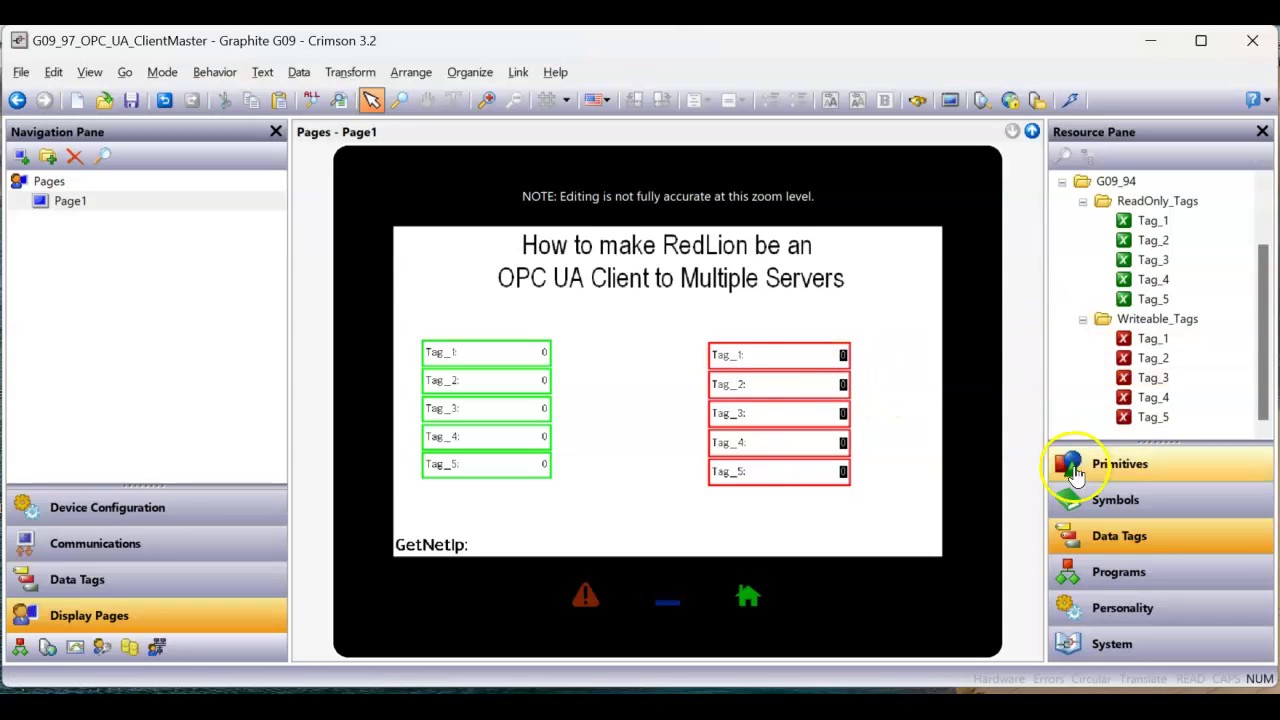
Place a Core Primitives text box below the page title
{"action": "left_click", "coordinate": [1125, 464]}
{"action": "left_click", "coordinate": [1108, 215]}
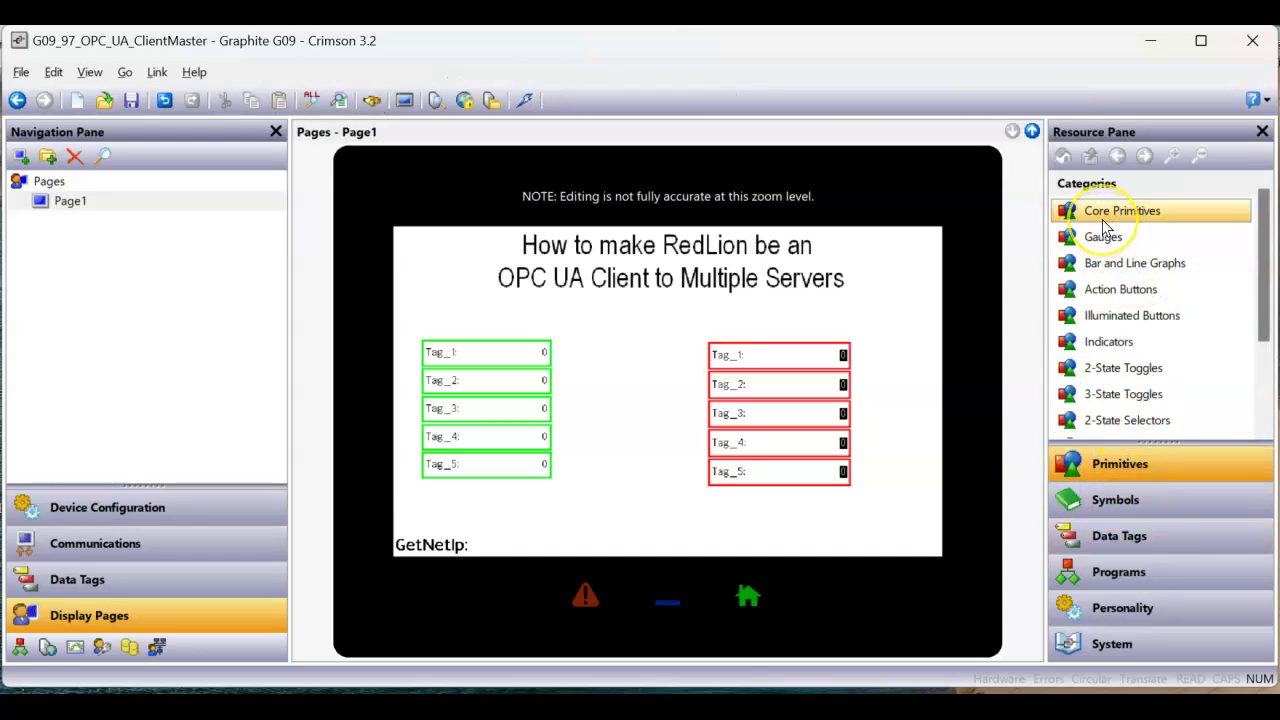
{"action": "double_click", "coordinate": [1104, 222]}
{"action": "left_click_drag", "start_coordinate": [1094, 232], "coordinate": [687, 343]}
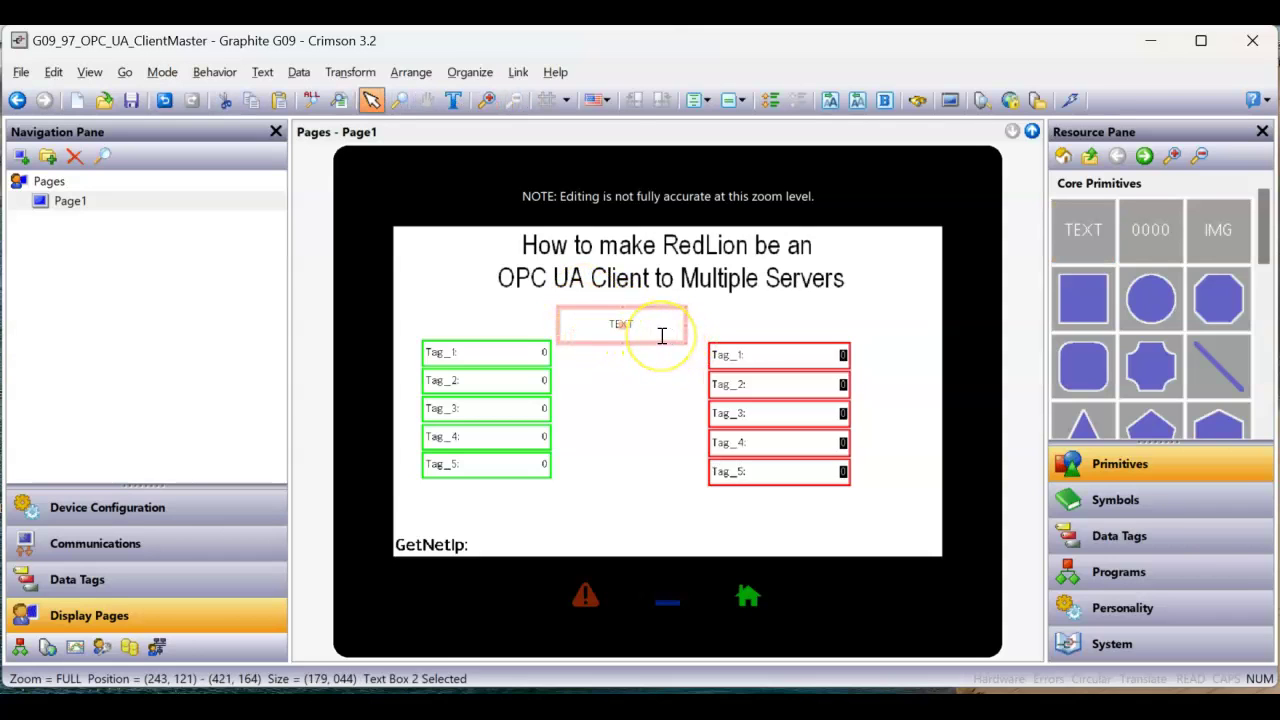
Set the text box to '#94' and enlarge its font to Hei 24
{"action": "right_click", "coordinate": [651, 329]}
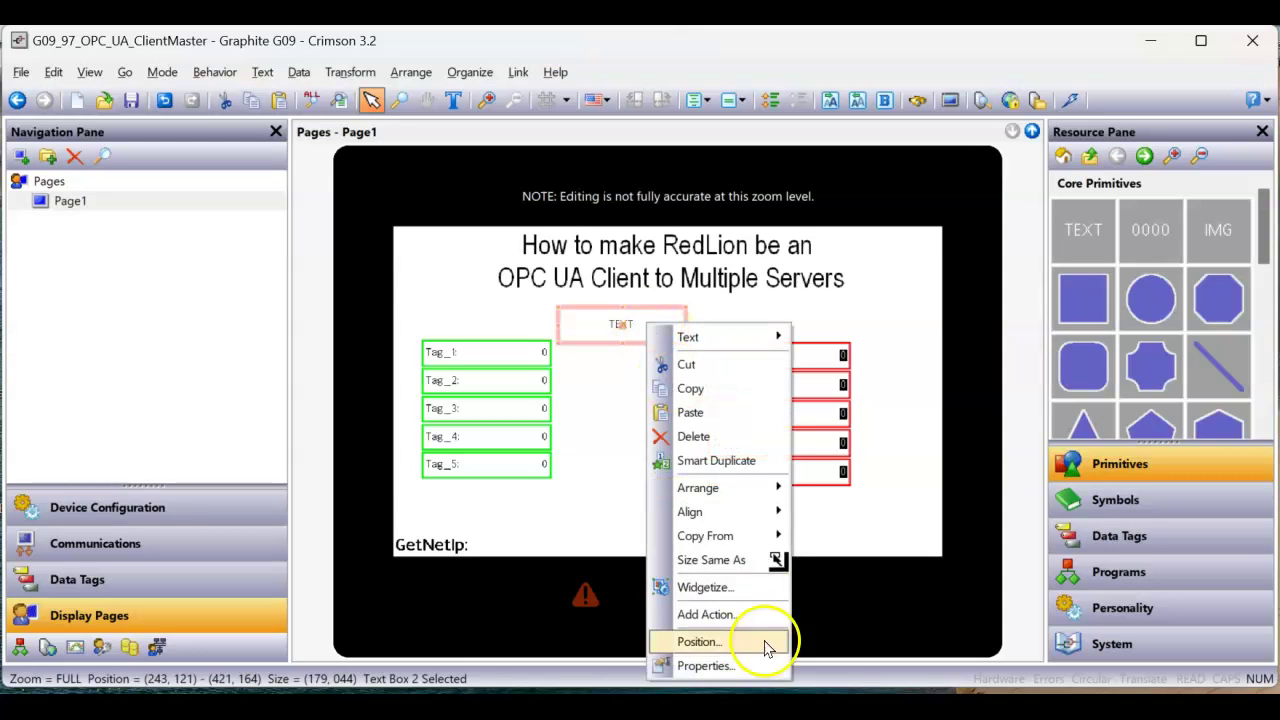
{"action": "left_click", "coordinate": [722, 668]}
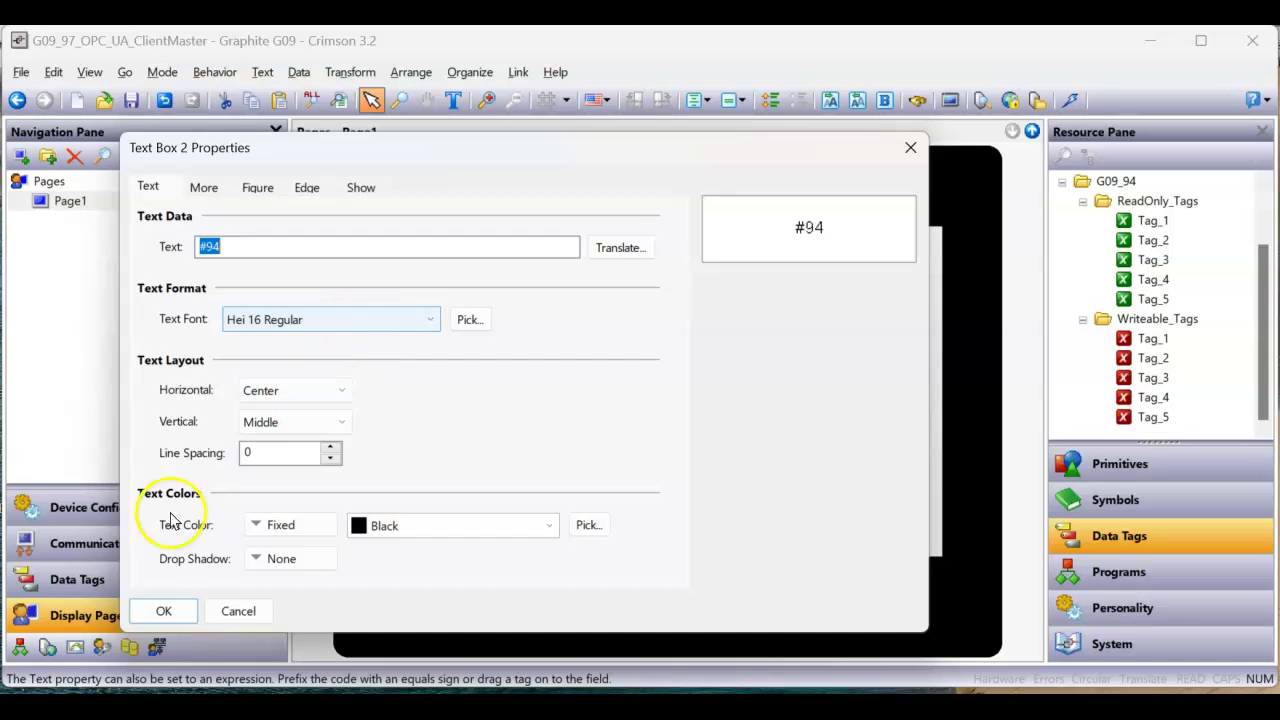
{"action": "left_click", "coordinate": [164, 611]}
{"action": "left_click", "coordinate": [572, 428]}
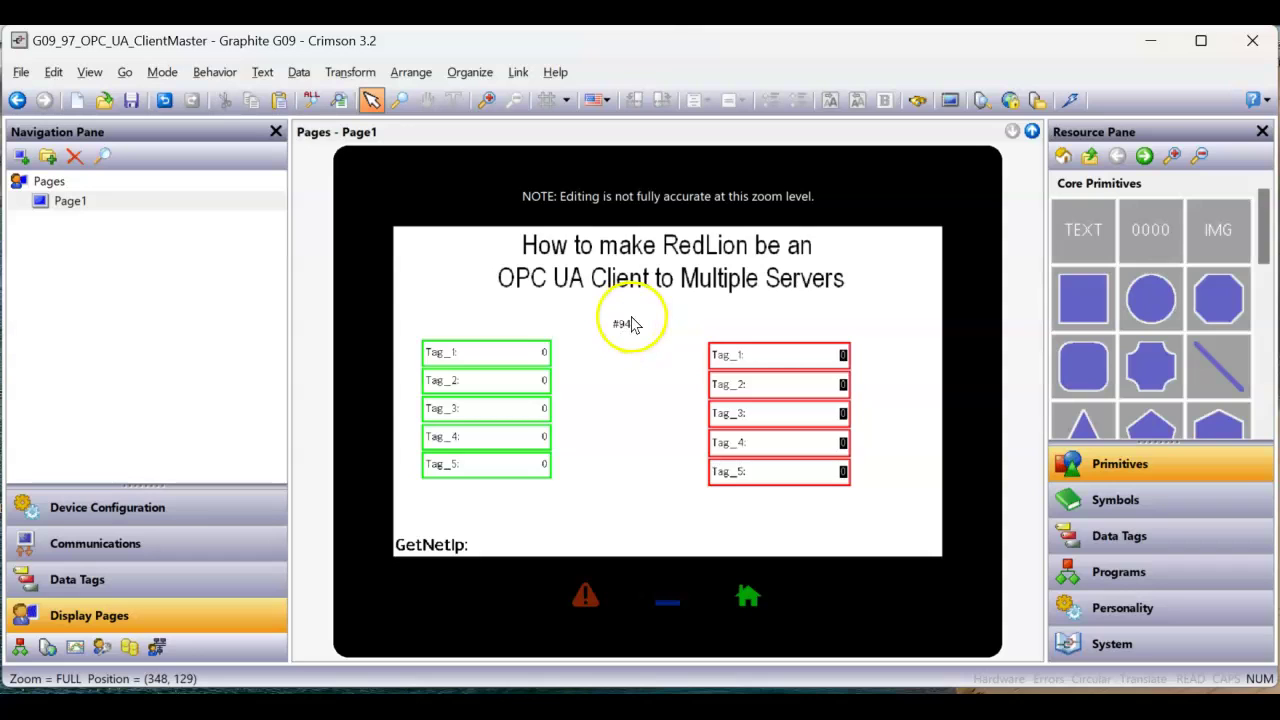
{"action": "left_click", "coordinate": [628, 330]}
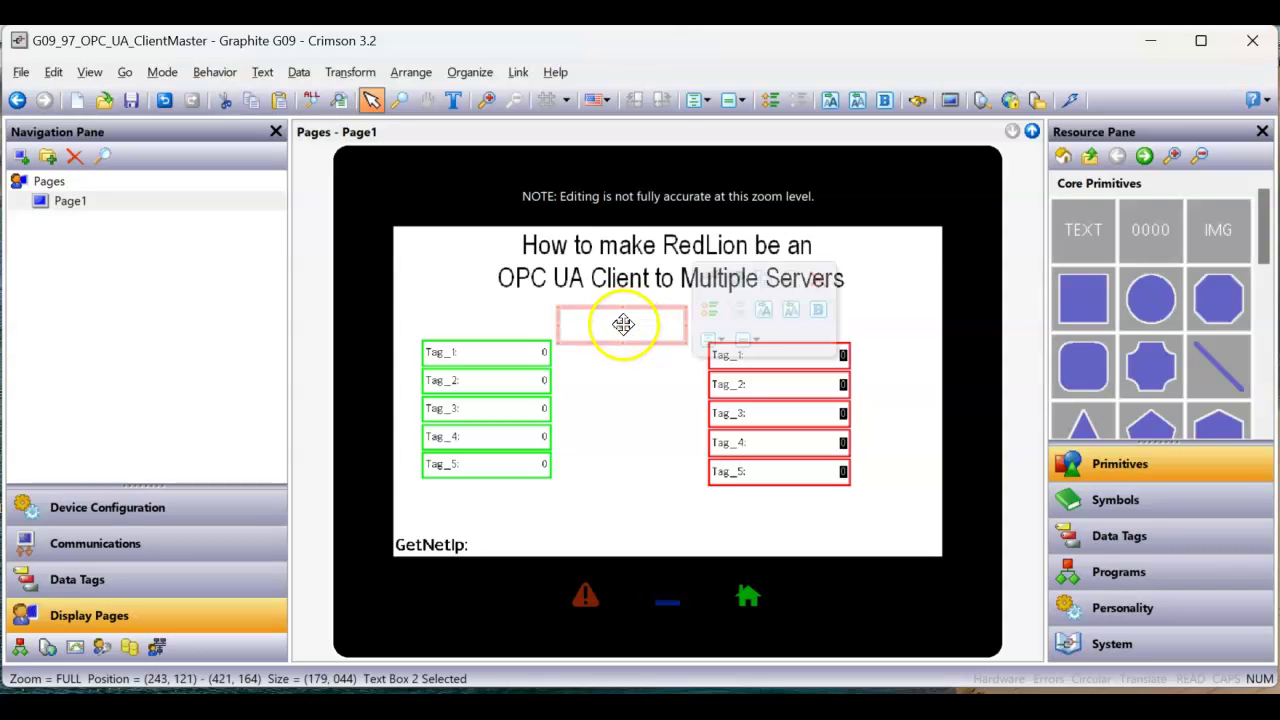
{"action": "left_click", "coordinate": [763, 311]}
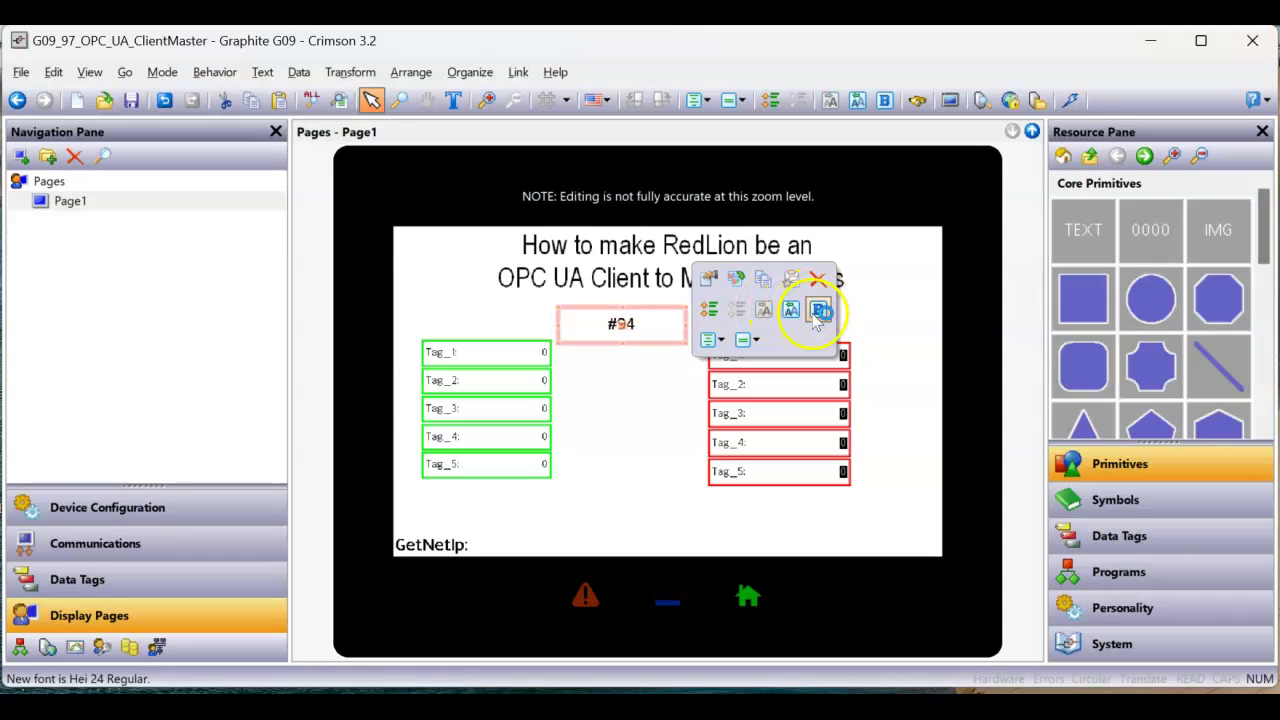
{"action": "left_click", "coordinate": [628, 436]}
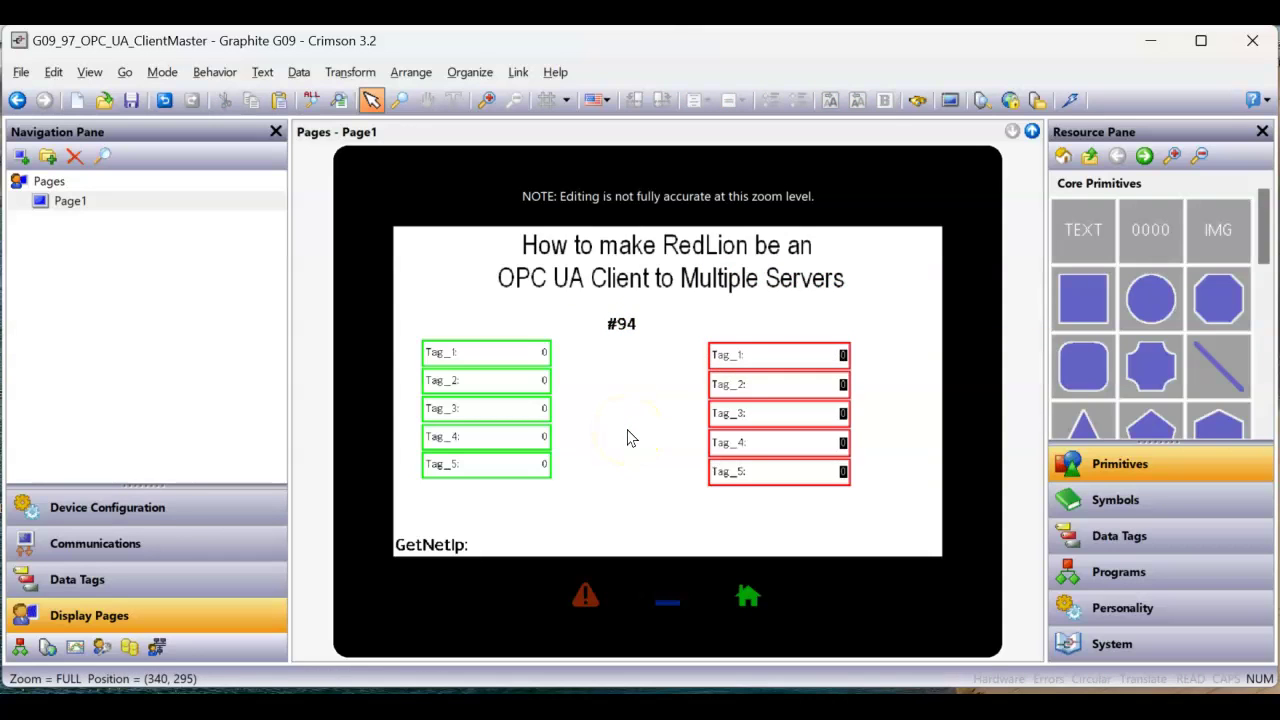
{"action": "left_click", "coordinate": [131, 101]}
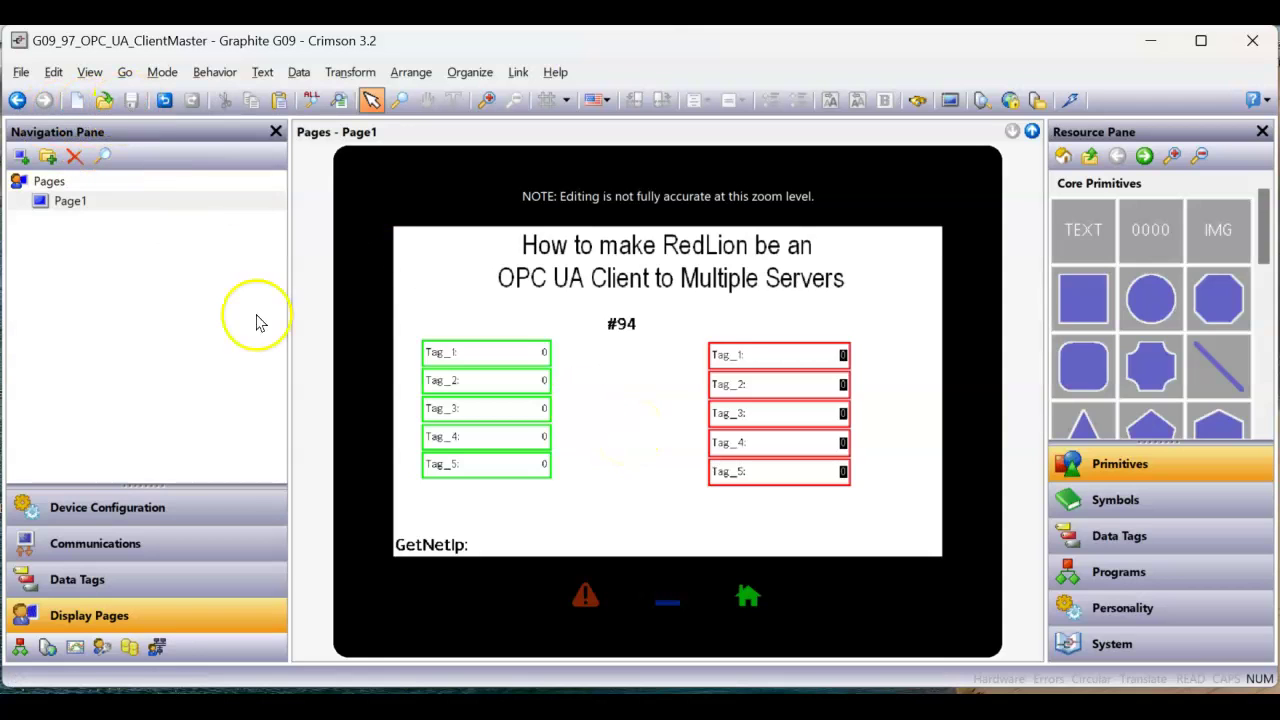
{"action": "mouse_move", "coordinate": [400, 700]}
{"action": "left_click", "coordinate": [495, 550]}
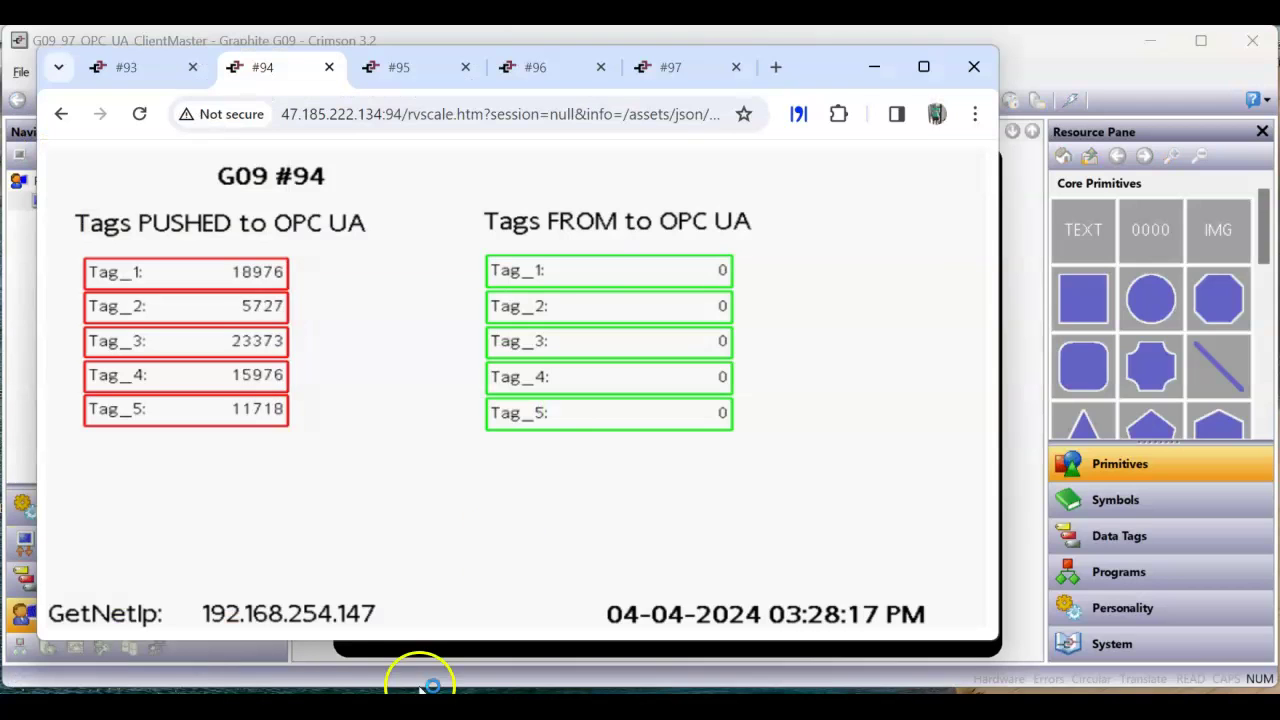
{"action": "left_click", "coordinate": [680, 66]}
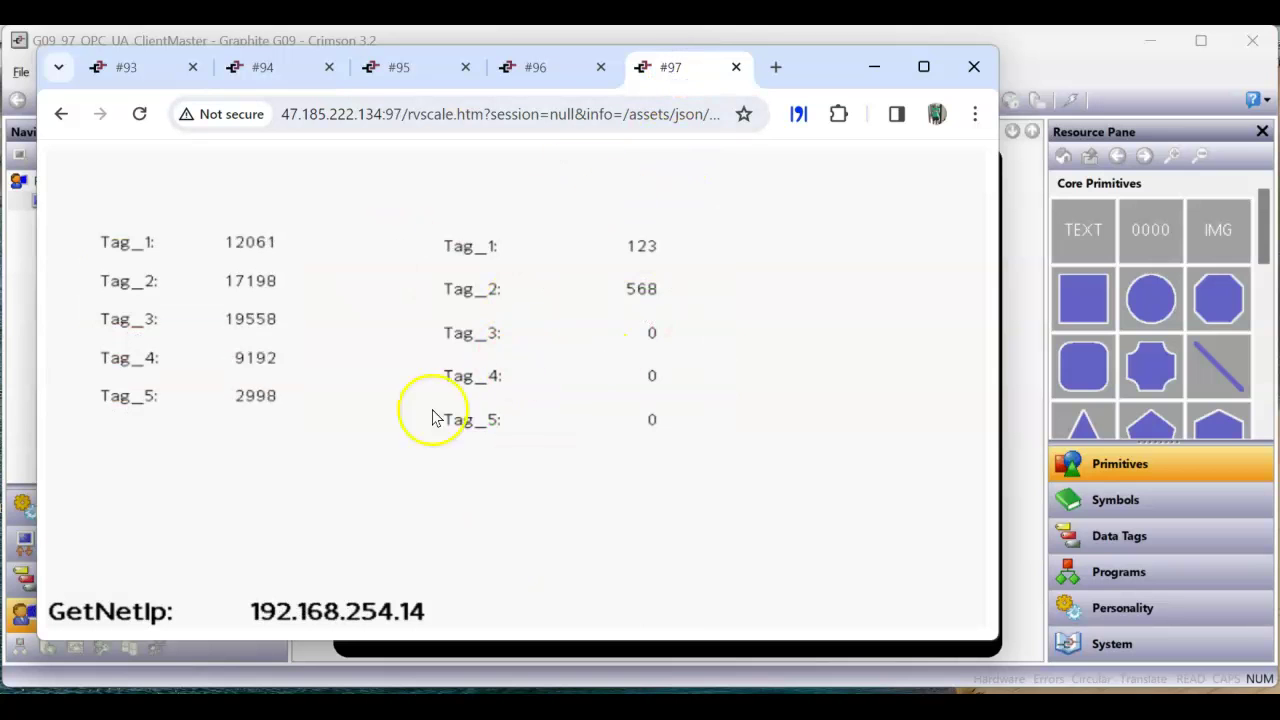
{"action": "left_click", "coordinate": [561, 546]}
{"action": "mouse_move", "coordinate": [634, 663]}
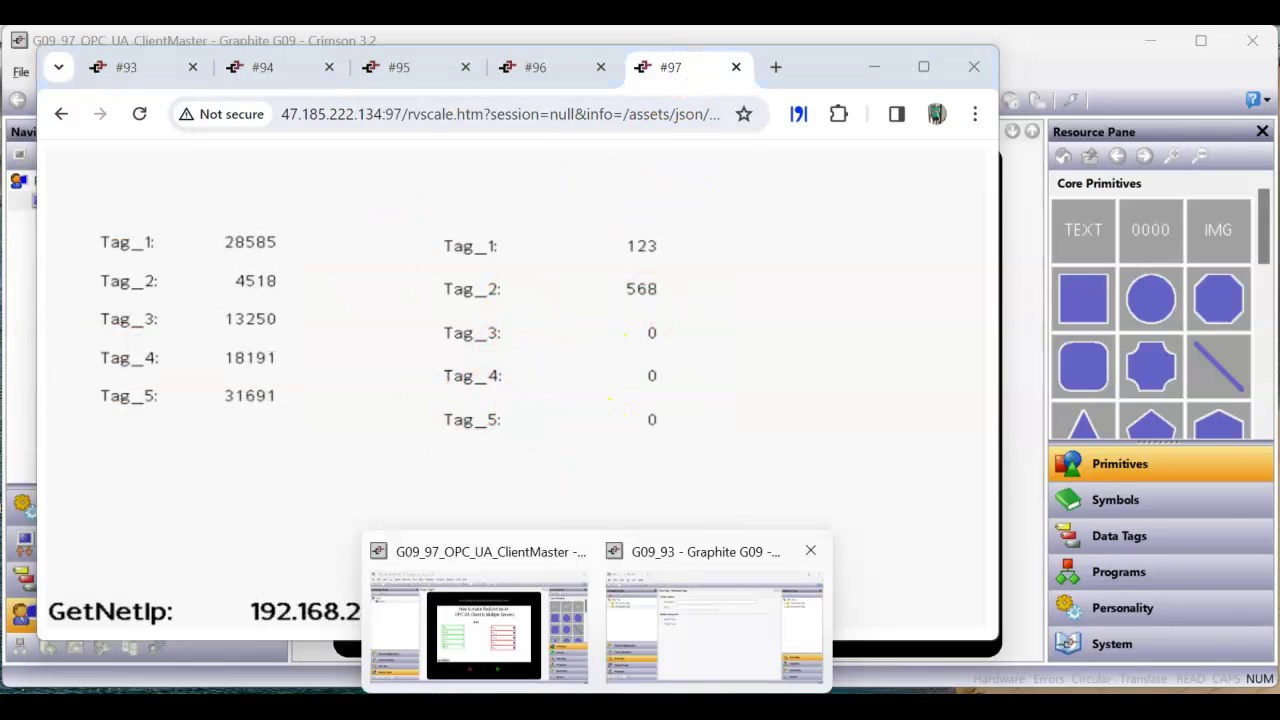
{"action": "left_click", "coordinate": [714, 600]}
{"action": "left_click", "coordinate": [568, 675]}
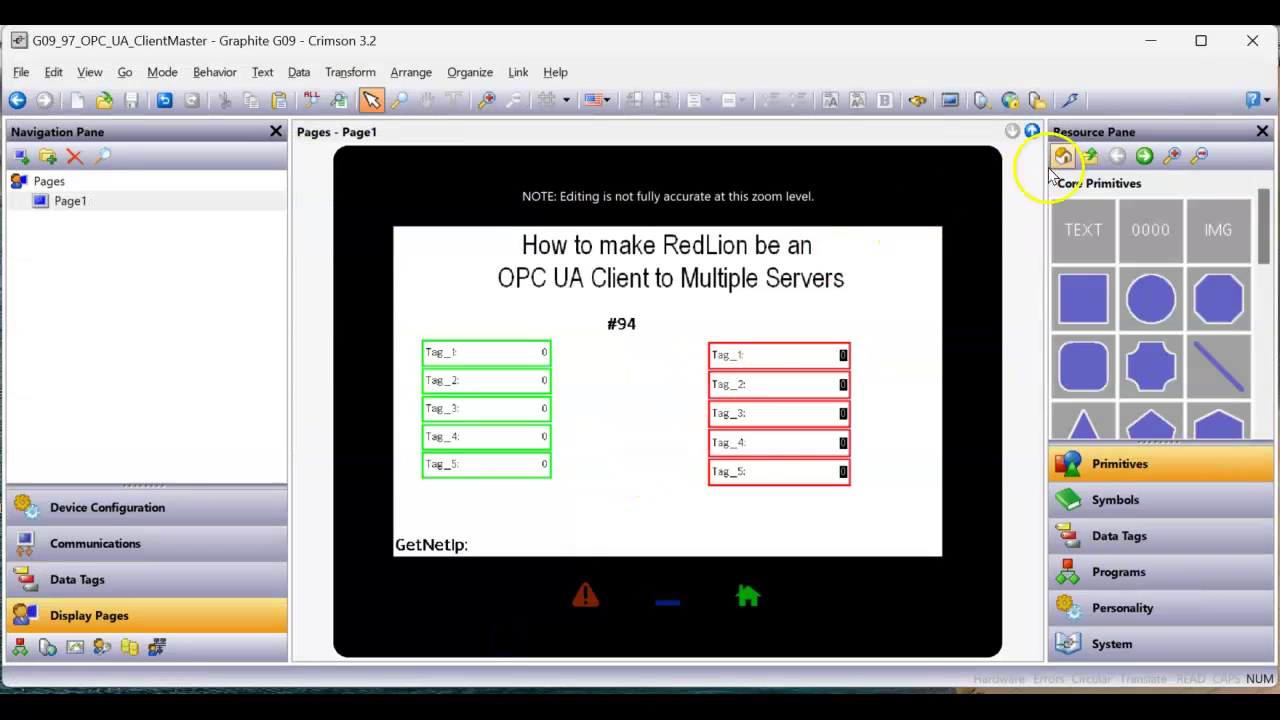
Download the project to the #97 unit, confirming replacement of its different database
{"action": "left_click", "coordinate": [1069, 100]}
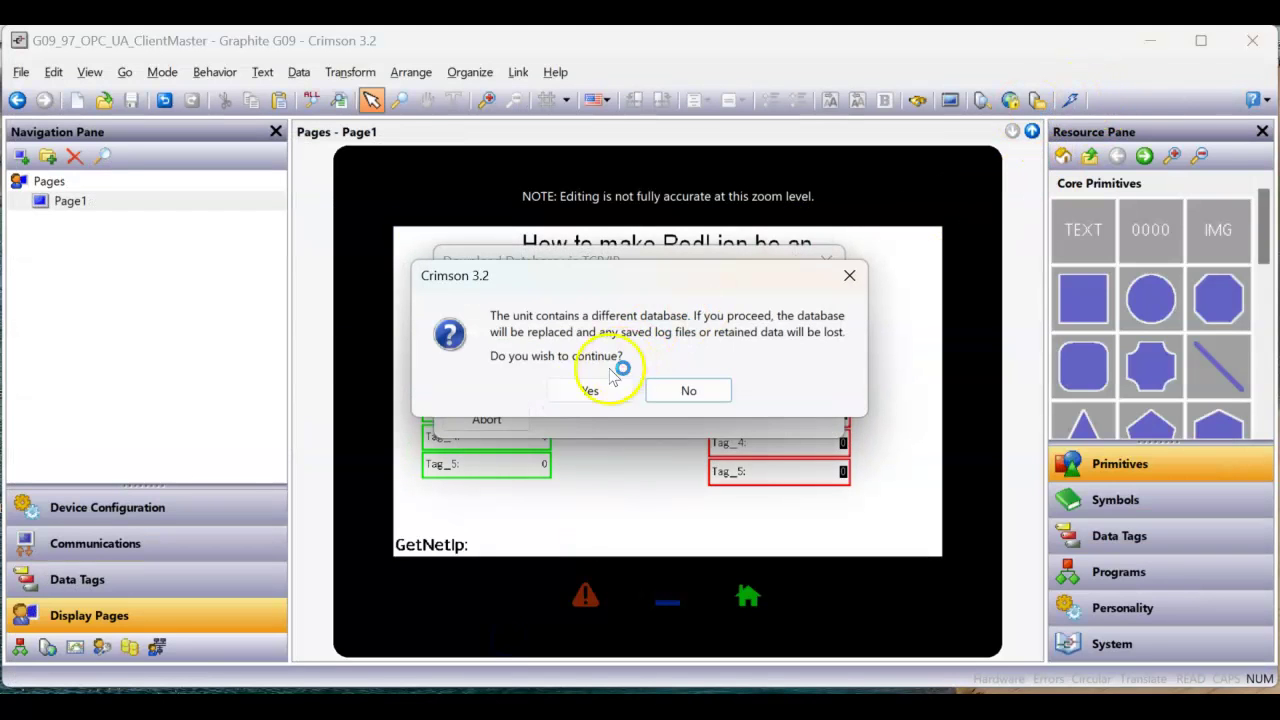
{"action": "left_click", "coordinate": [590, 390]}
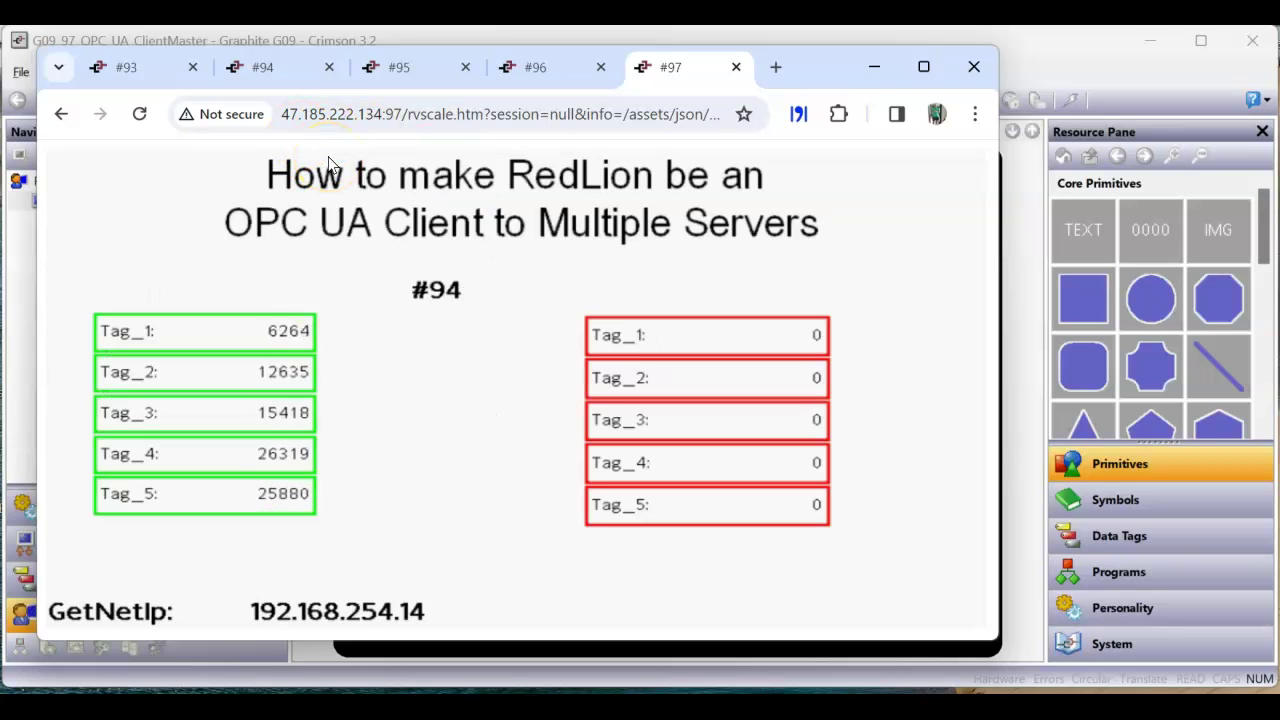
Write 123 to Tag_1 from the #97 page and check it on the #94 page
{"action": "left_click", "coordinate": [250, 68]}
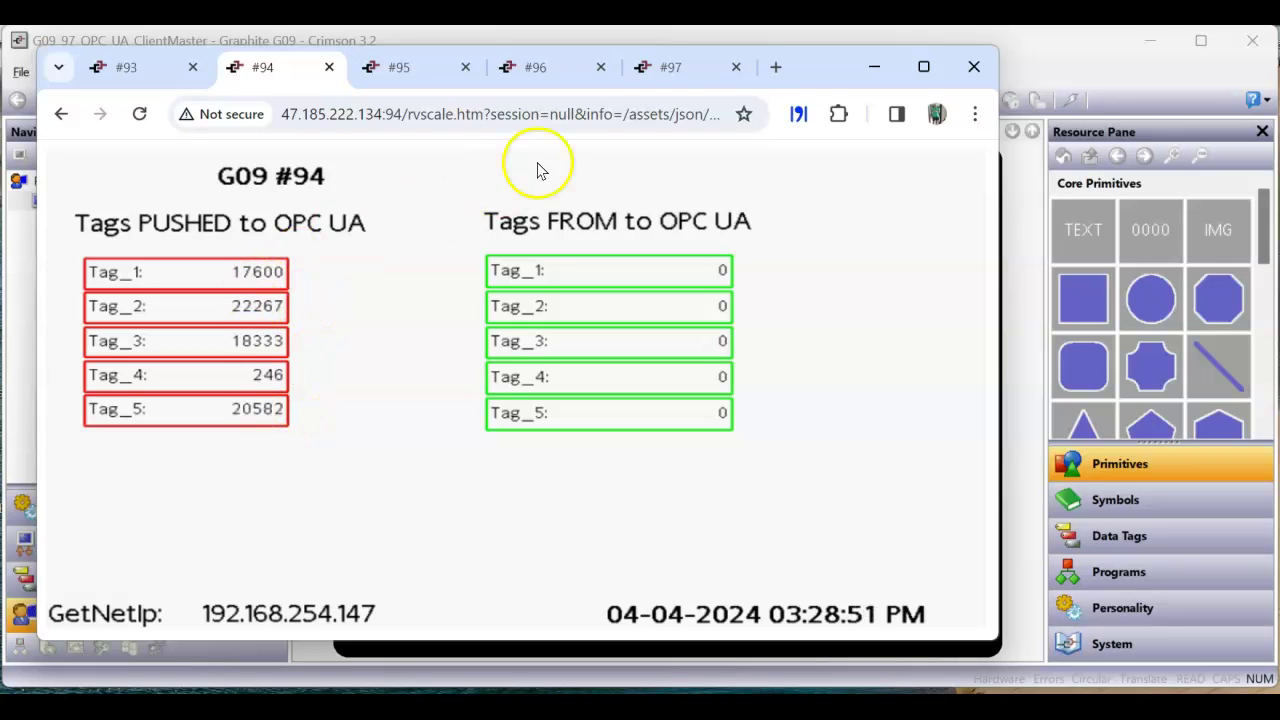
{"action": "left_click", "coordinate": [668, 67]}
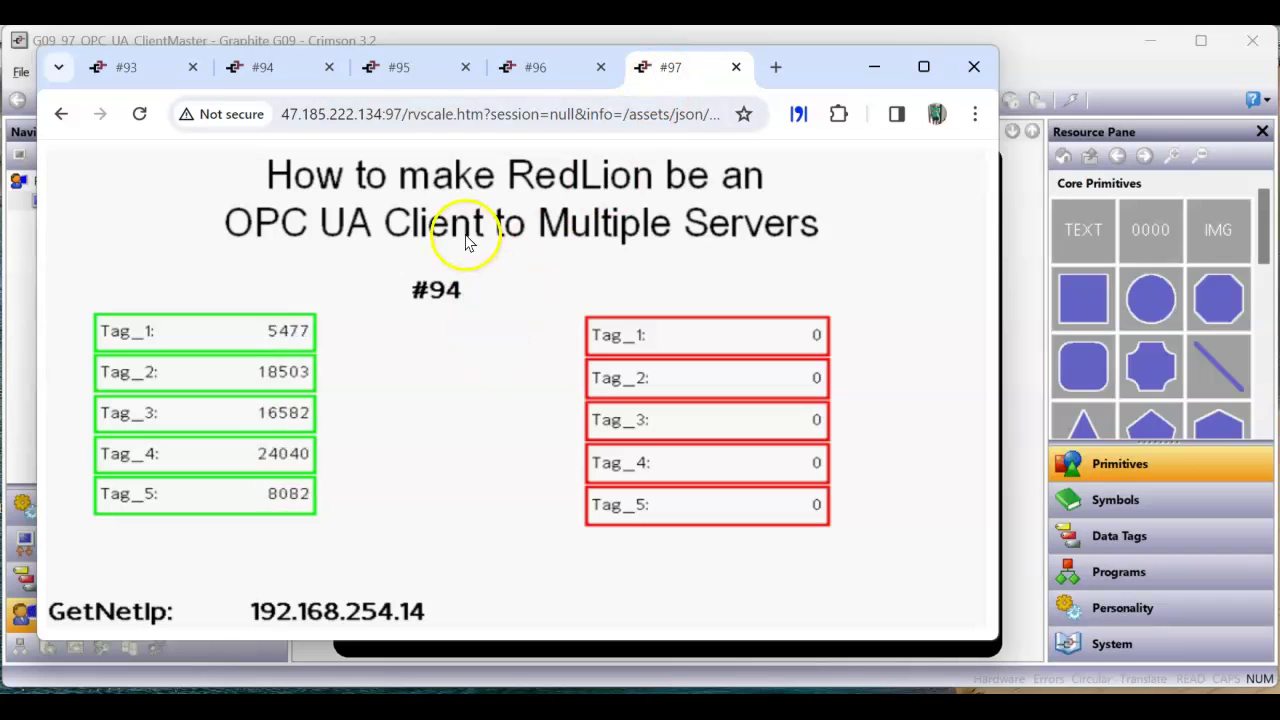
{"action": "left_click", "coordinate": [813, 341]}
{"action": "left_click", "coordinate": [445, 386]}
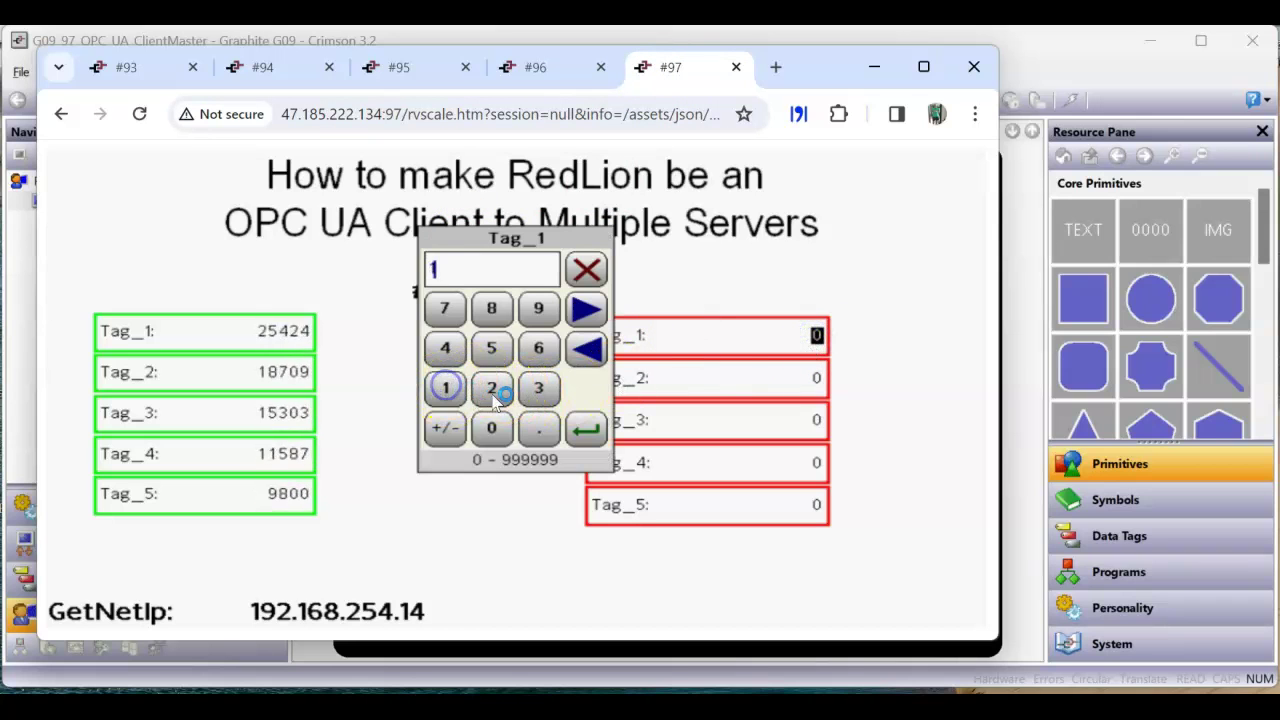
{"action": "left_click", "coordinate": [537, 388]}
{"action": "left_click", "coordinate": [580, 426]}
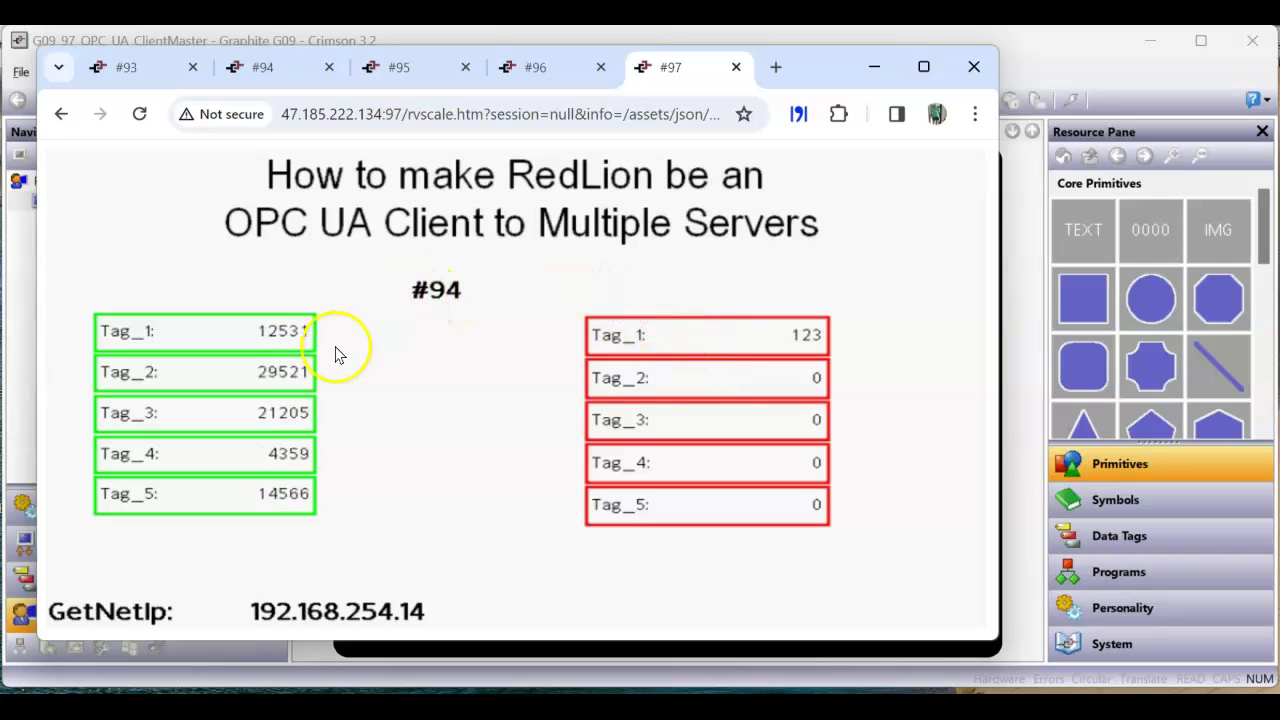
{"action": "left_click", "coordinate": [283, 63]}
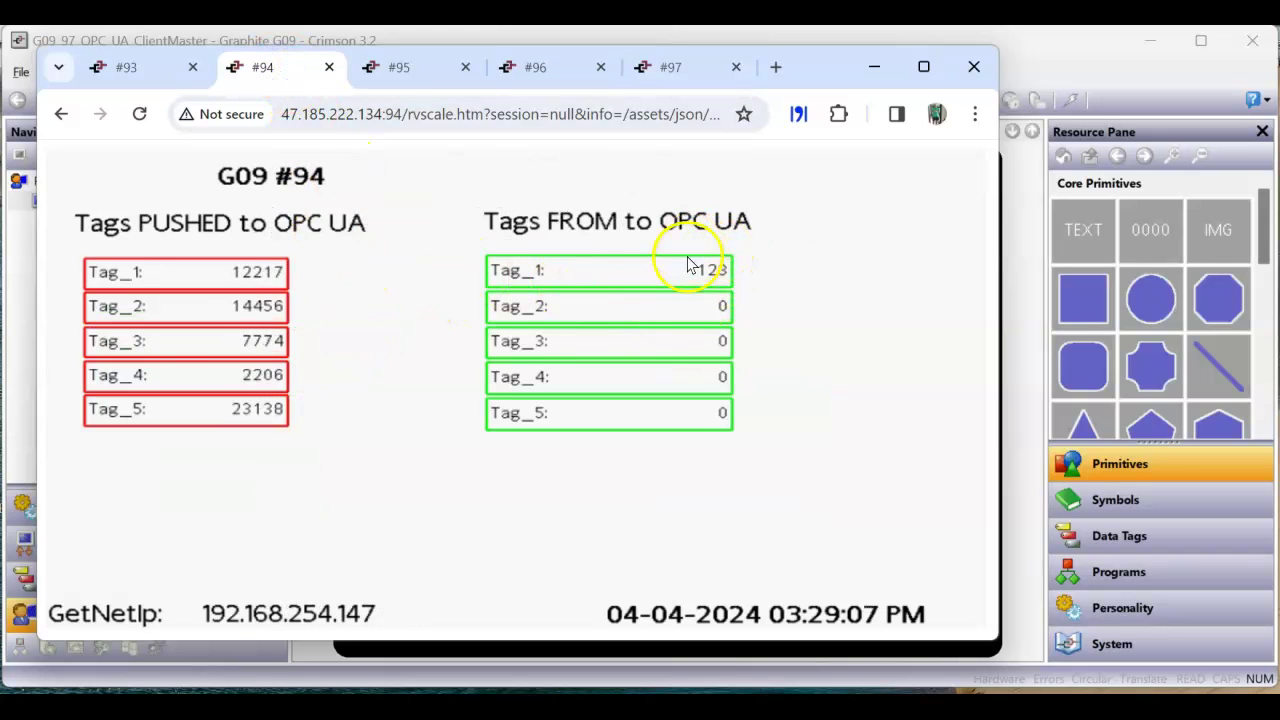
Write 456 to Tag_2 from the #97 page and confirm it on the #94 page
{"action": "left_click", "coordinate": [676, 67]}
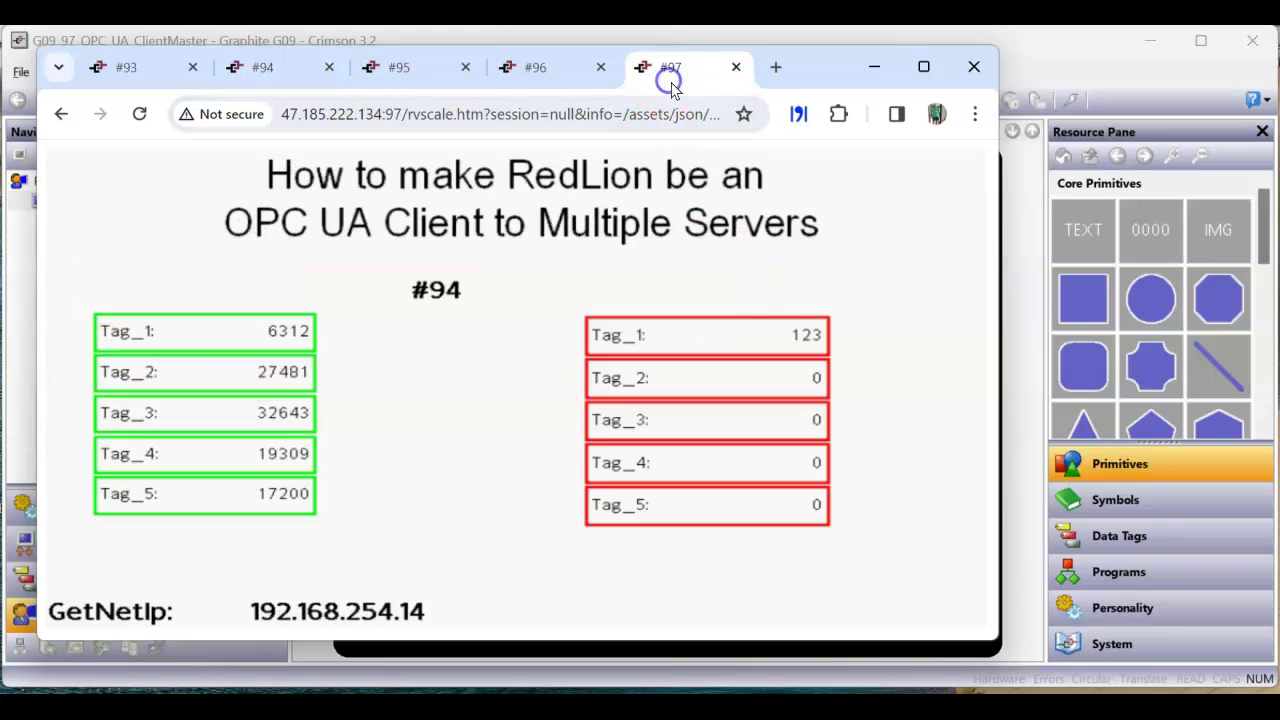
{"action": "left_click", "coordinate": [810, 378]}
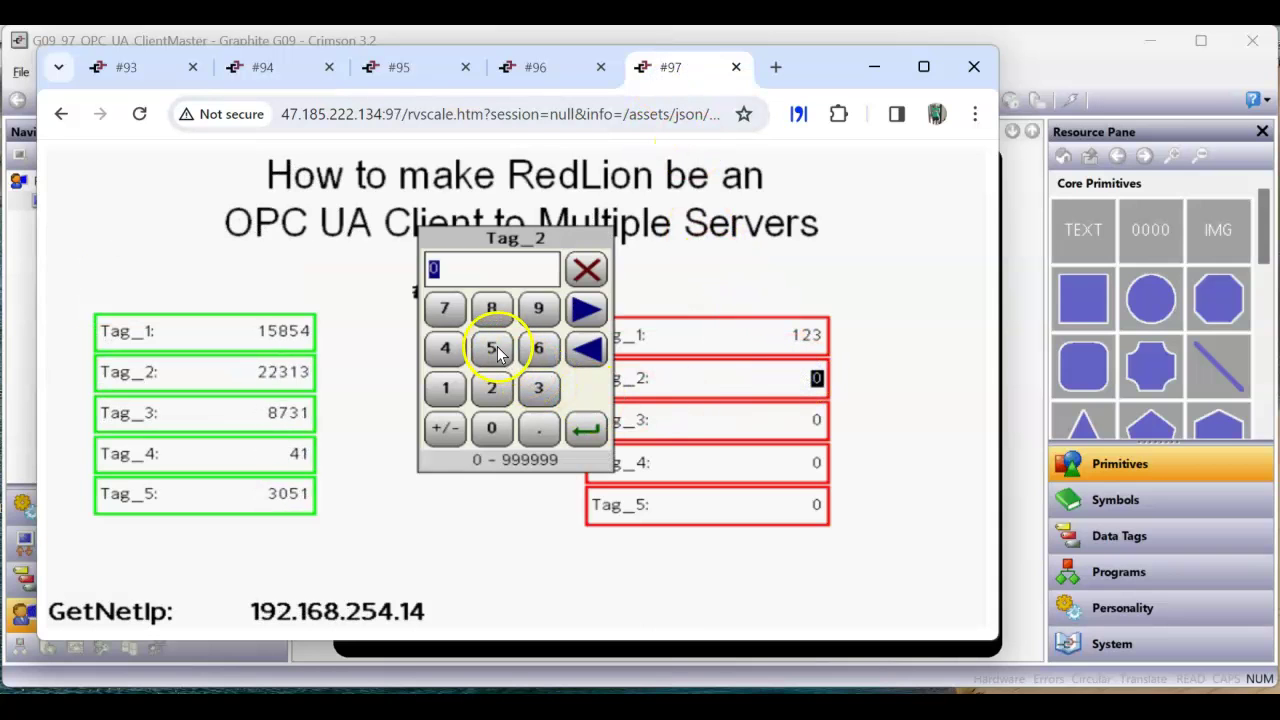
{"action": "left_click", "coordinate": [447, 345]}
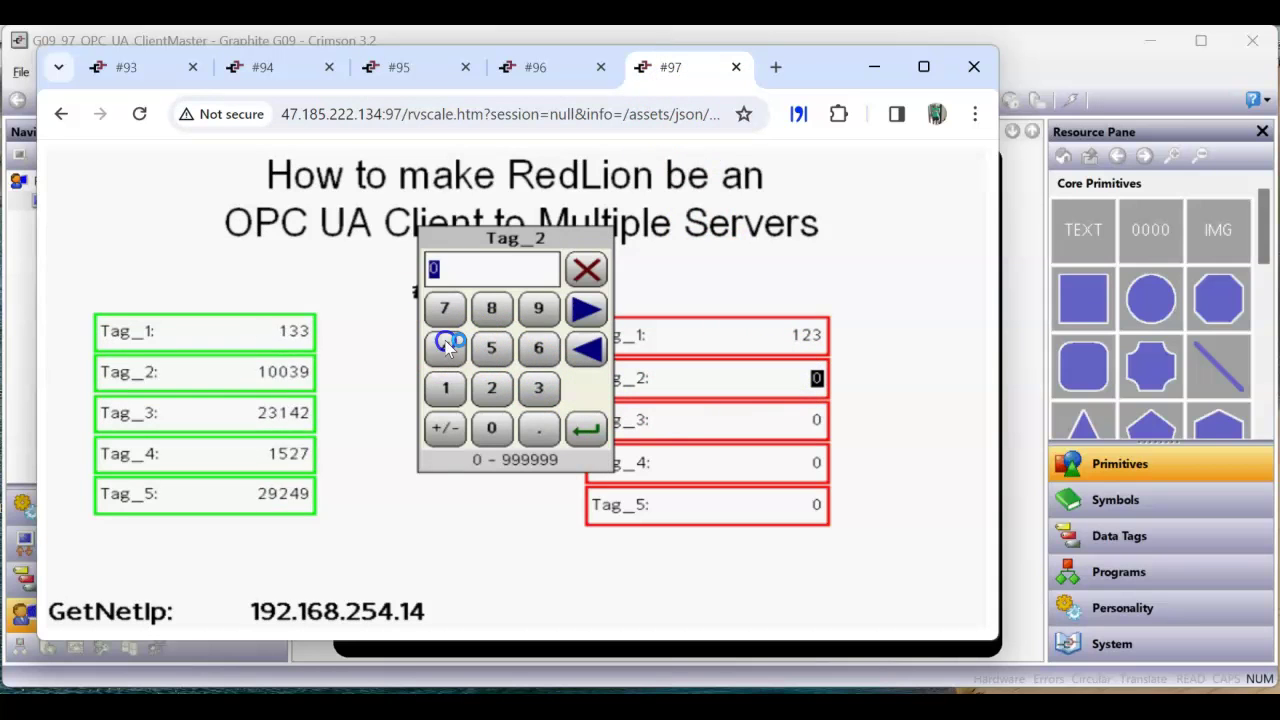
{"action": "left_click", "coordinate": [538, 350]}
{"action": "left_click", "coordinate": [585, 432]}
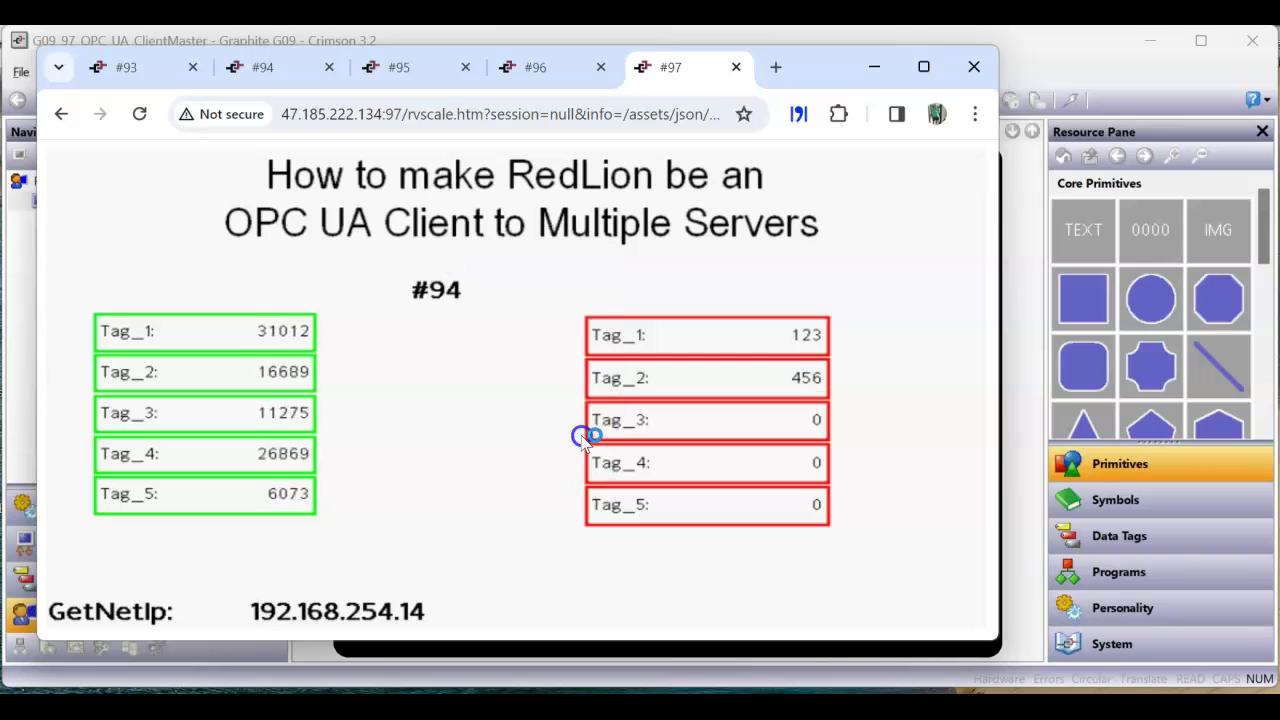
{"action": "left_click", "coordinate": [248, 64]}
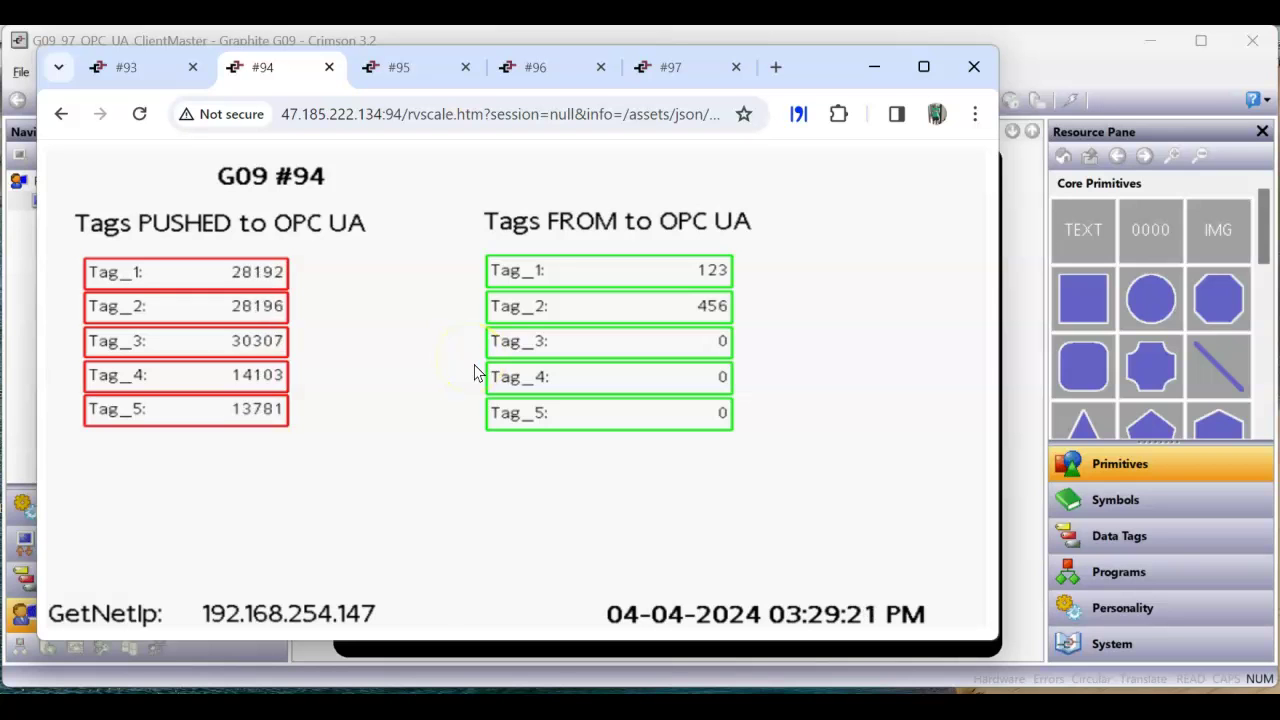
{"action": "left_click", "coordinate": [597, 708]}
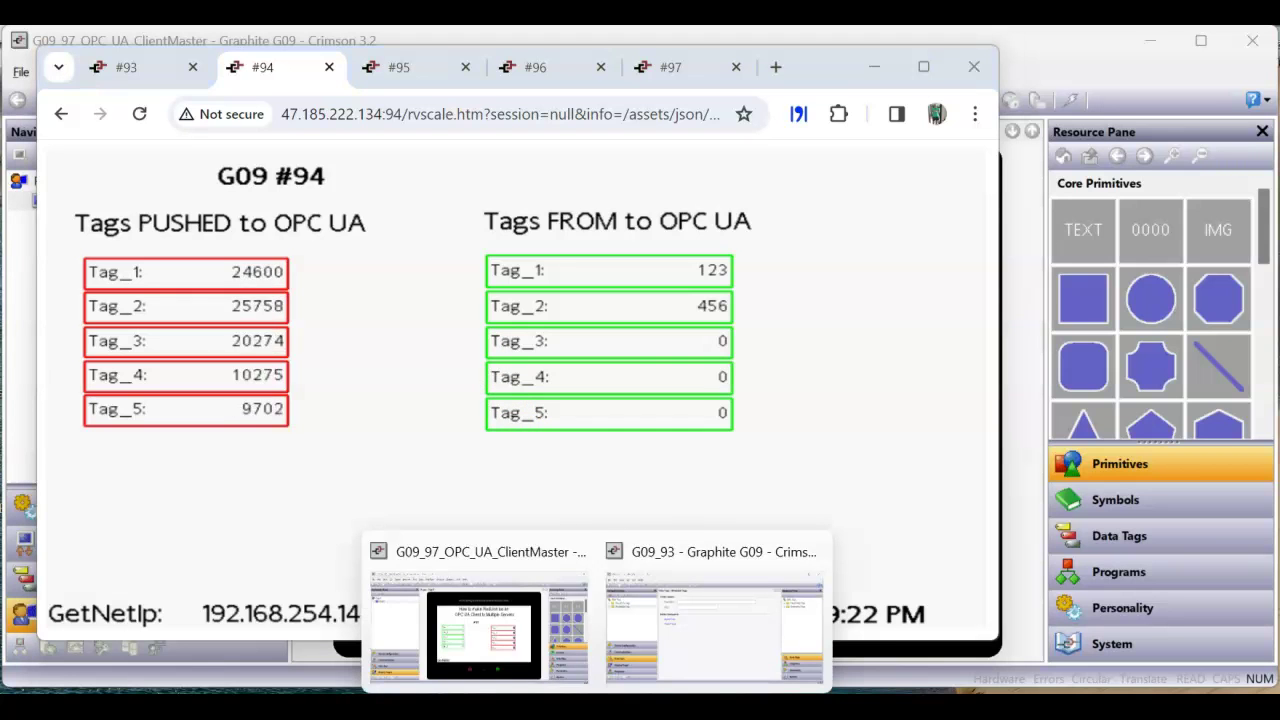
Add a new device under Protocol 1 - OPC UA Client and rename DEV1 to G09_95
{"action": "left_click", "coordinate": [509, 657]}
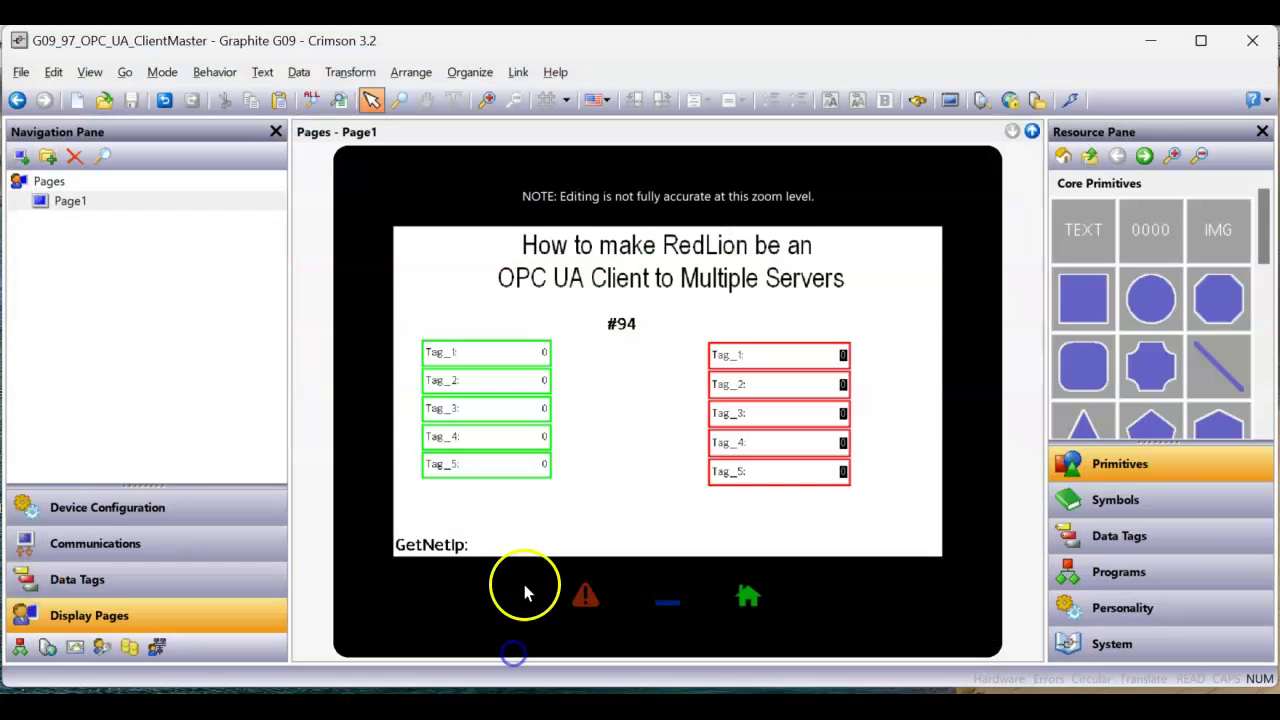
{"action": "left_click", "coordinate": [211, 541]}
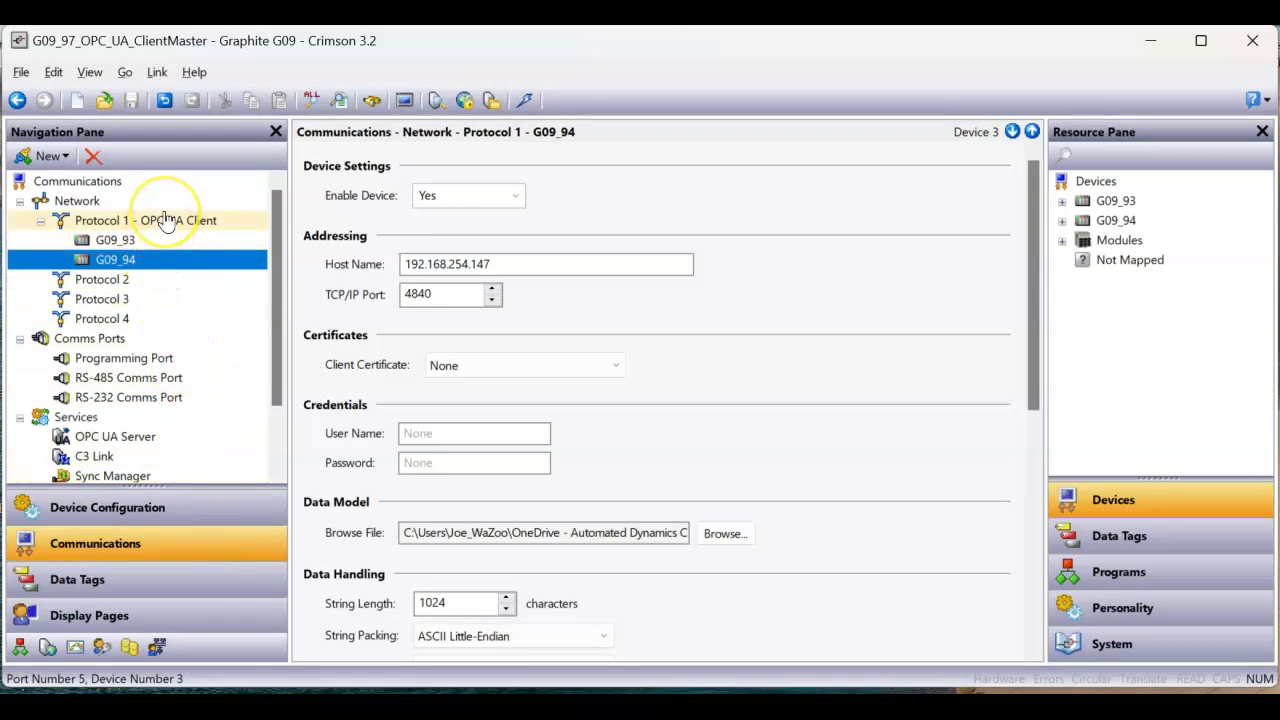
{"action": "left_click", "coordinate": [166, 220]}
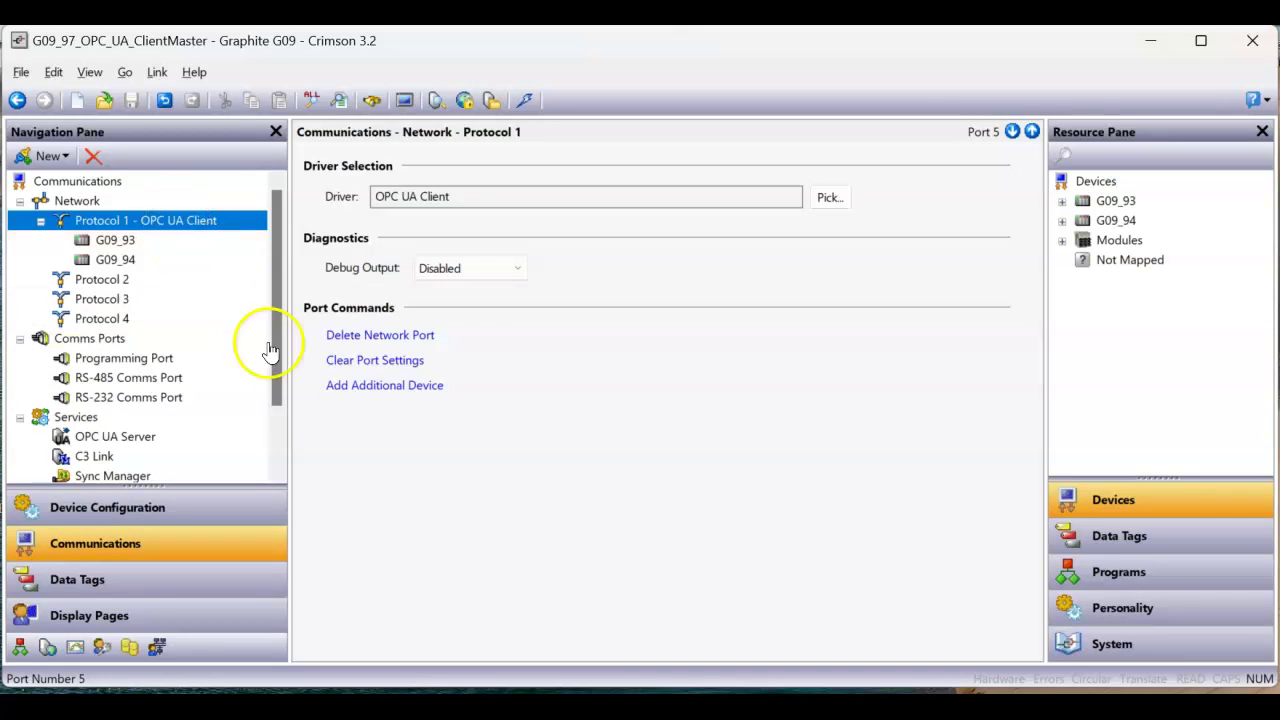
{"action": "left_click", "coordinate": [398, 390]}
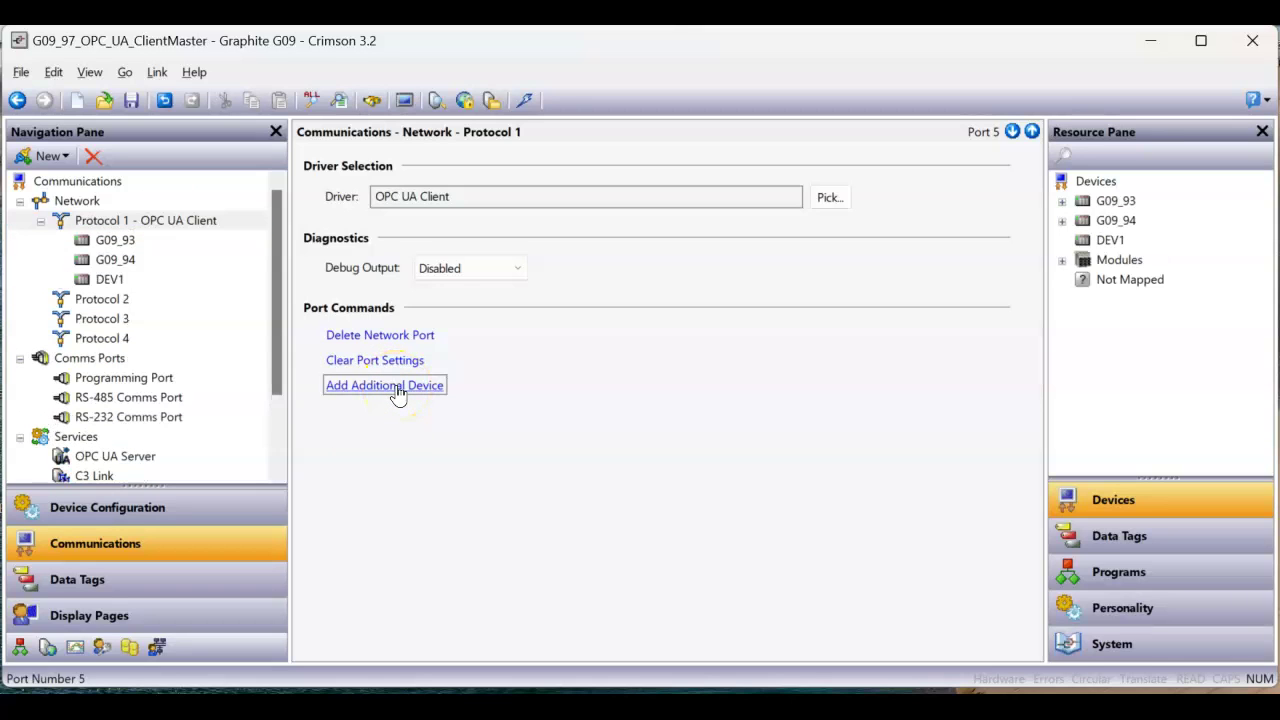
{"action": "left_click", "coordinate": [115, 283]}
{"action": "left_click", "coordinate": [160, 285]}
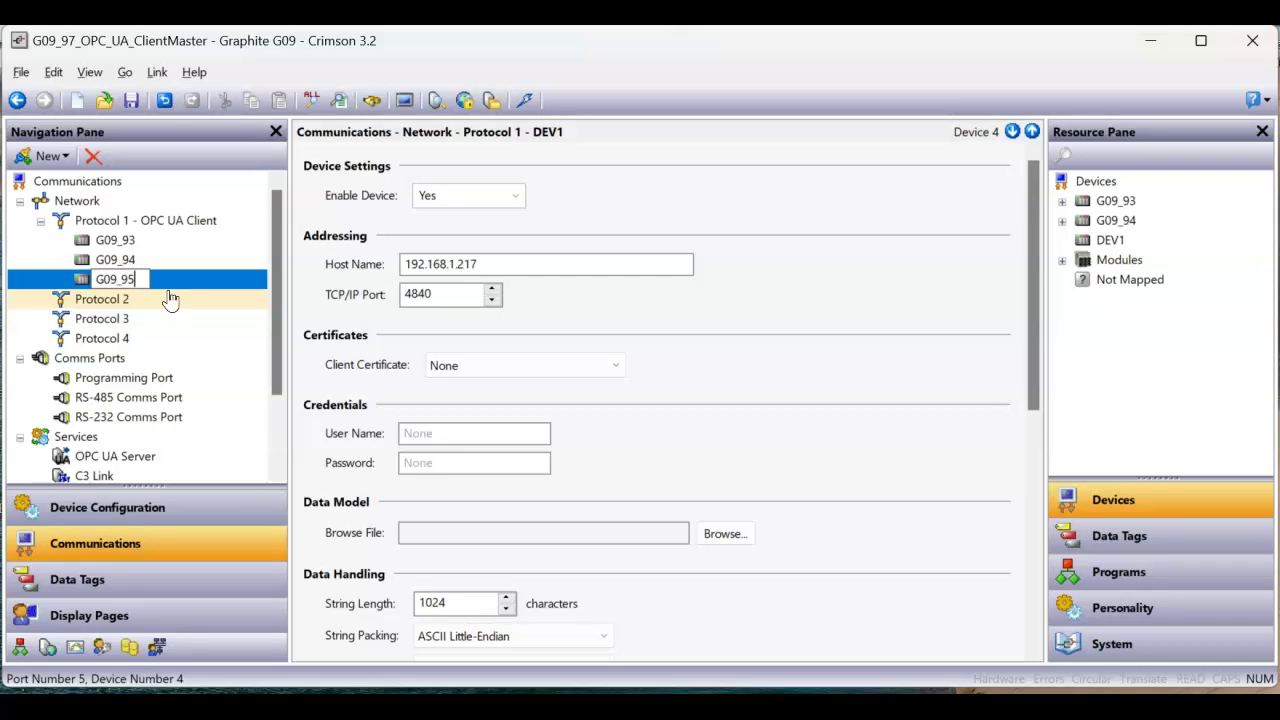
{"action": "key", "text": "Return"}
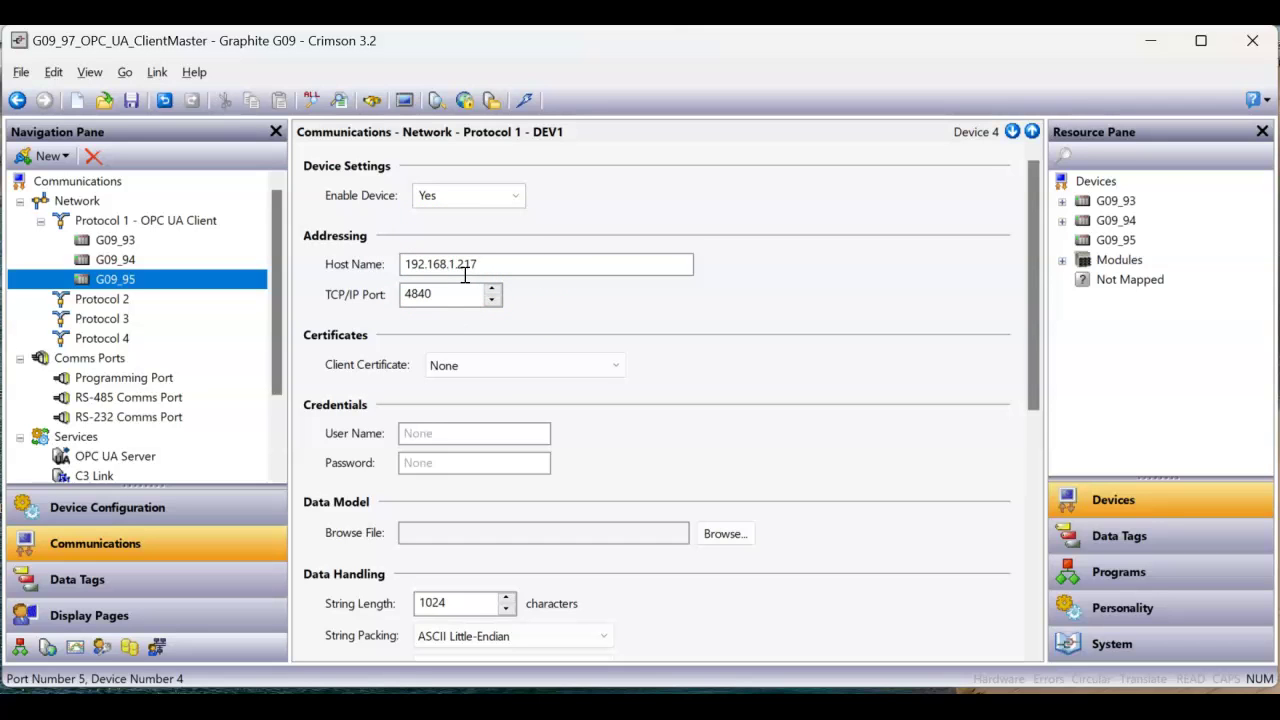
{"action": "mouse_move", "coordinate": [415, 690]}
{"action": "left_click", "coordinate": [386, 672]}
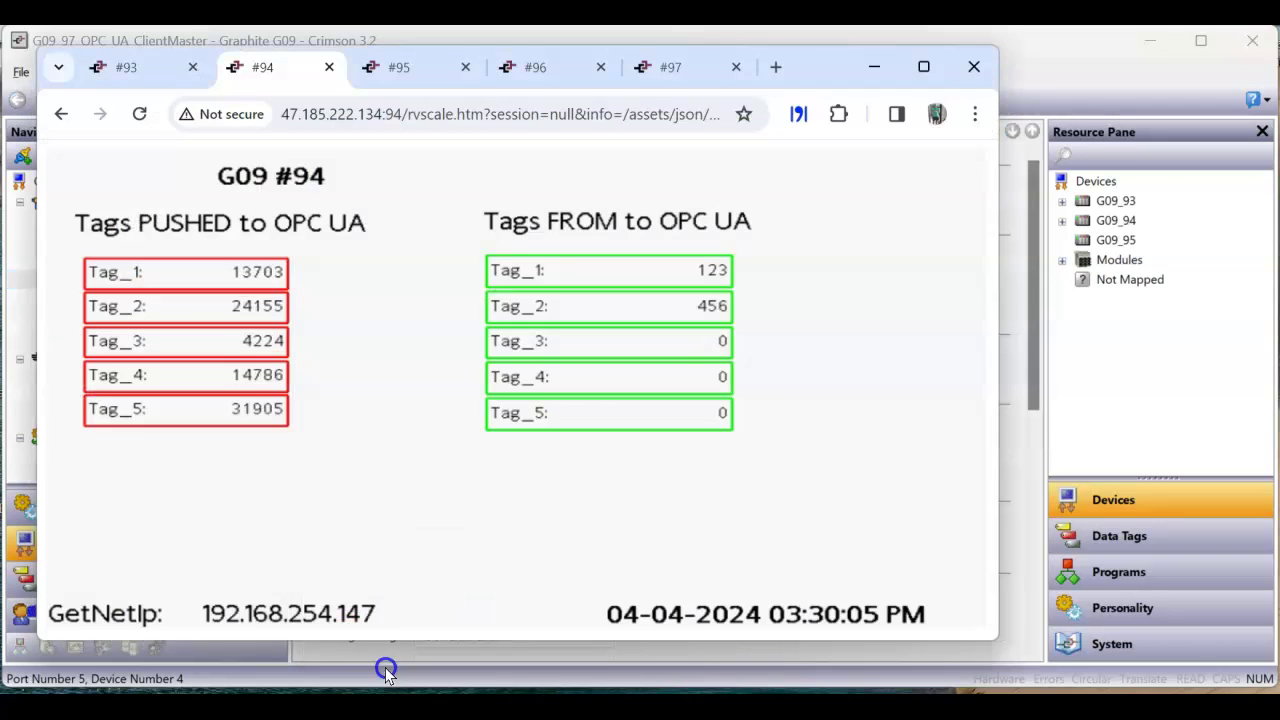
{"action": "left_click", "coordinate": [395, 66]}
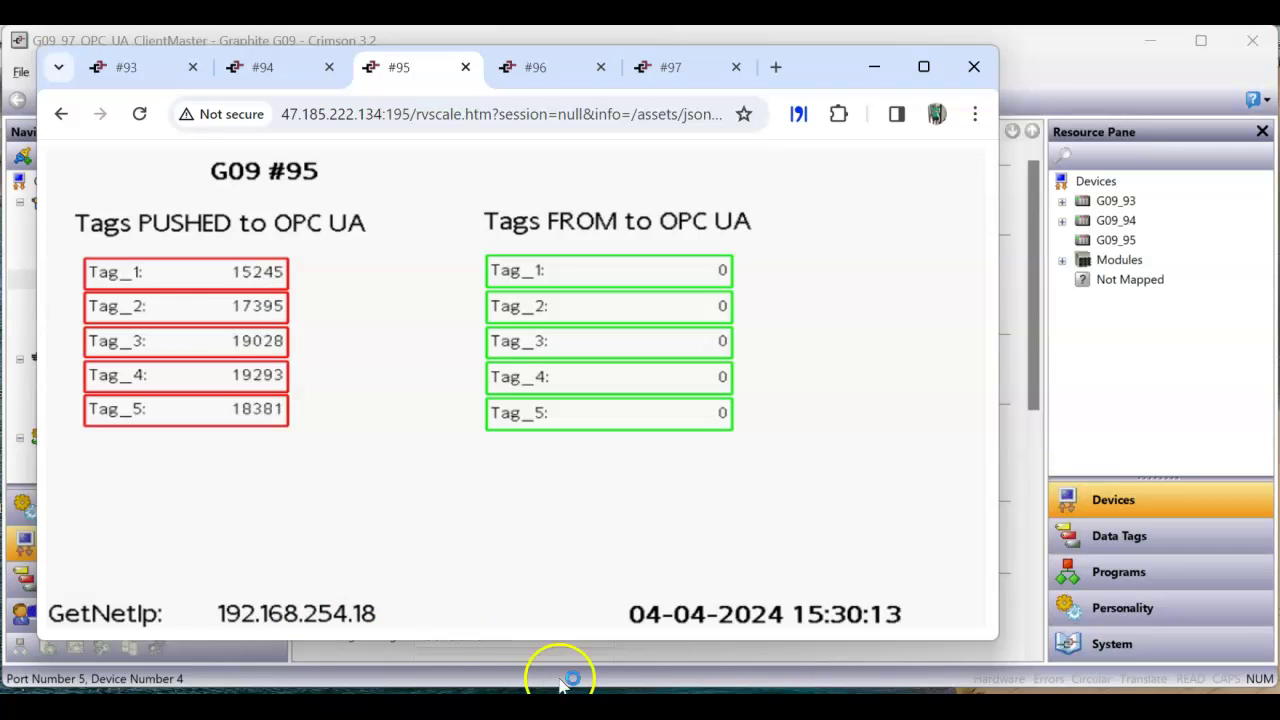
{"action": "mouse_move", "coordinate": [565, 685]}
{"action": "left_click", "coordinate": [663, 634]}
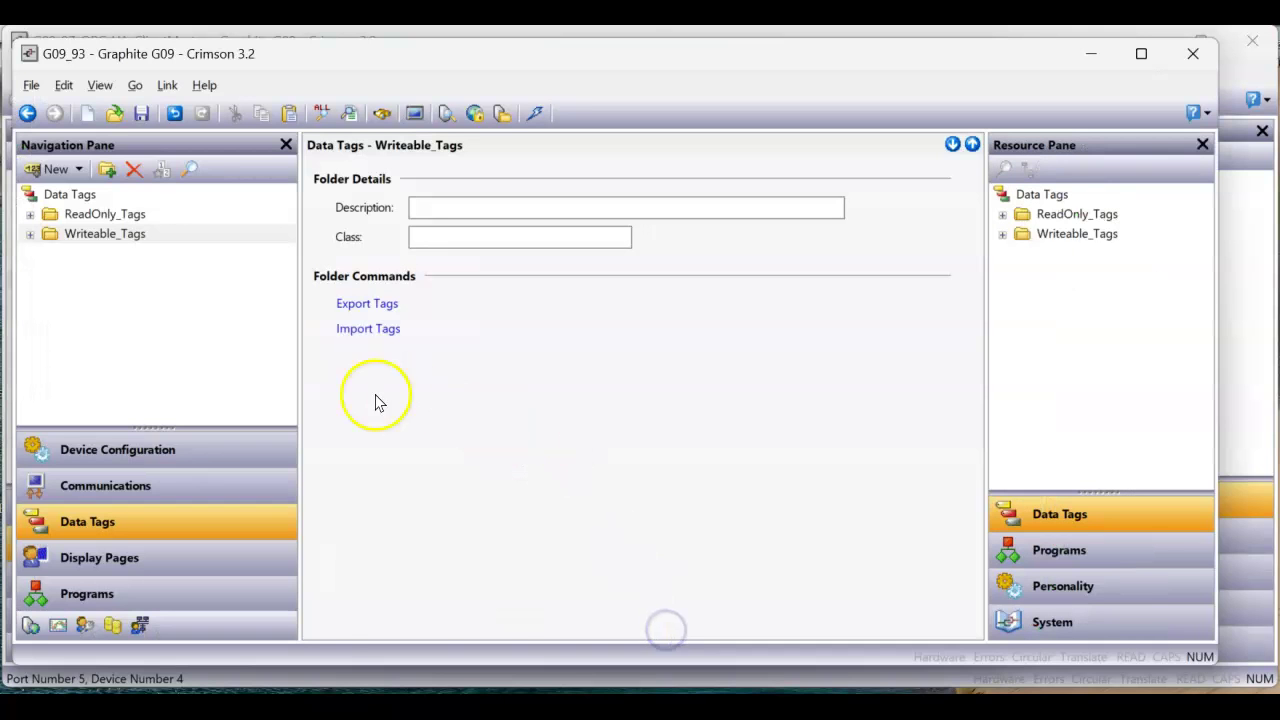
In the G09_97 project, change G09_95's Host Name to 192.168.254.18
{"action": "left_click", "coordinate": [468, 636]}
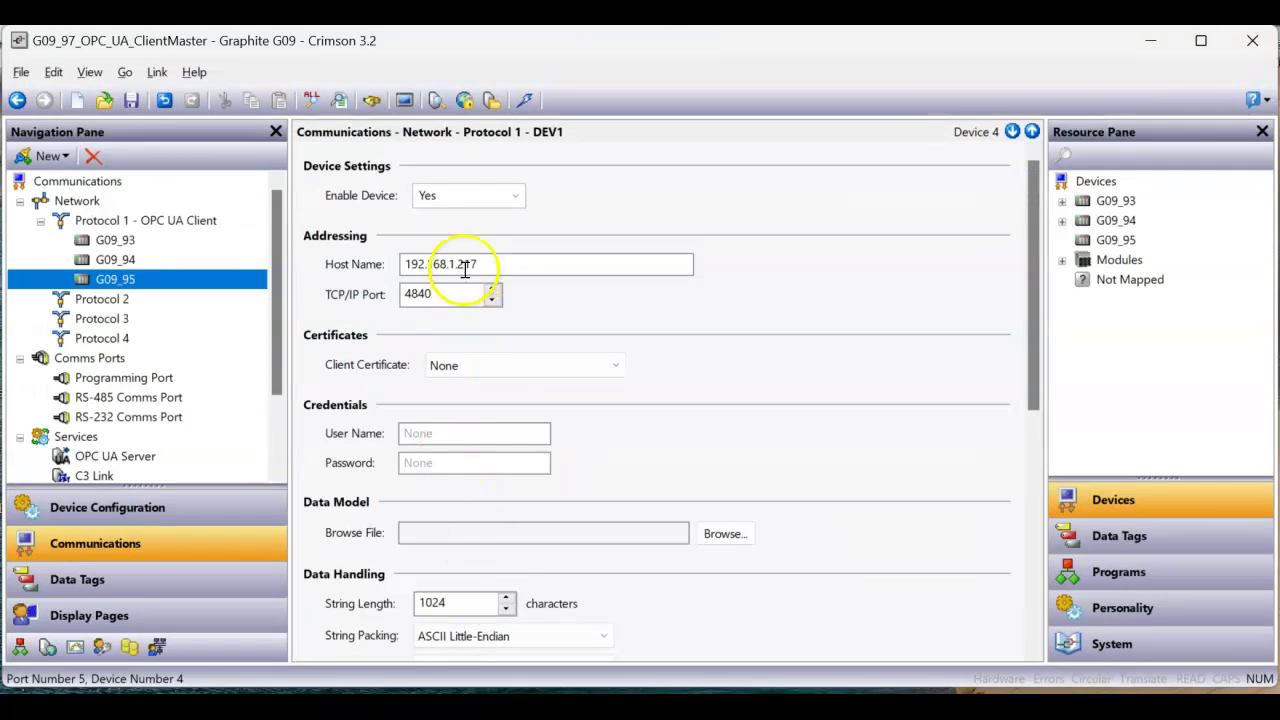
{"action": "left_click", "coordinate": [489, 266]}
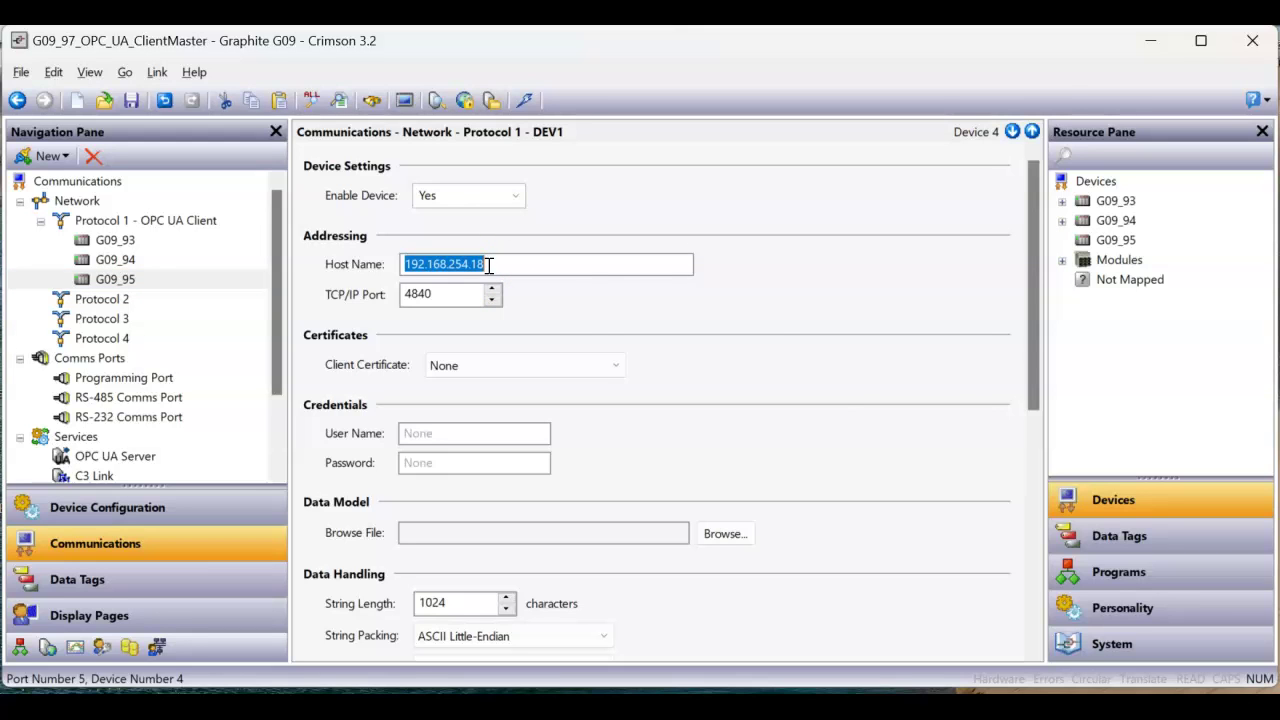
{"action": "left_click_drag", "start_coordinate": [1034, 349], "coordinate": [995, 530]}
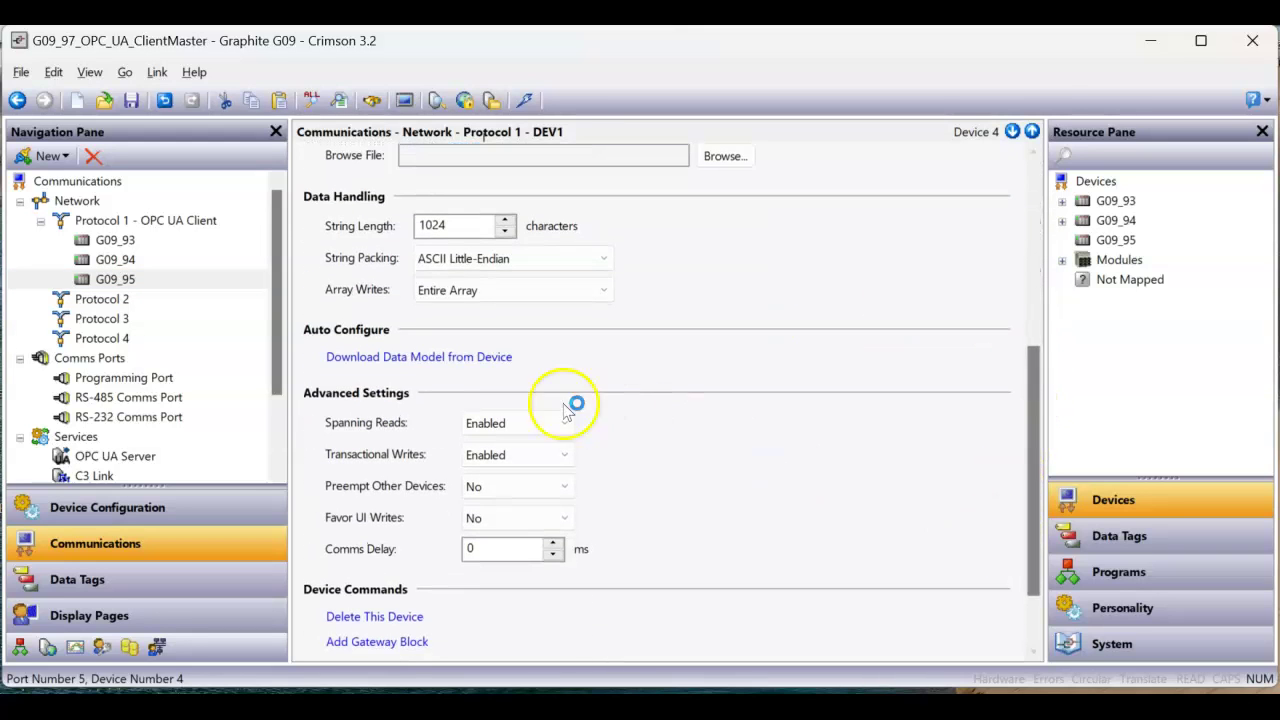
Save G09_95's data model to a browse file named G09_95 and acknowledge the 28 discovered nodes
{"action": "left_click", "coordinate": [398, 358]}
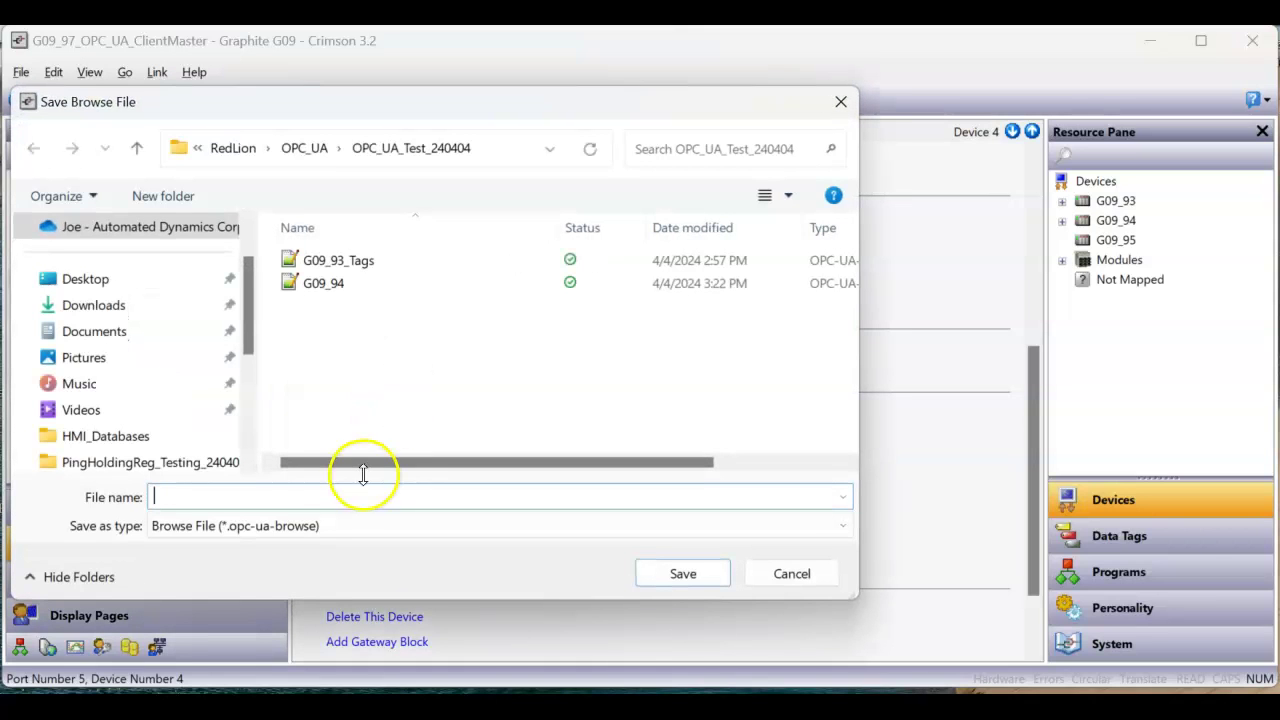
{"action": "left_click", "coordinate": [322, 492]}
{"action": "type", "text": "G09_"}
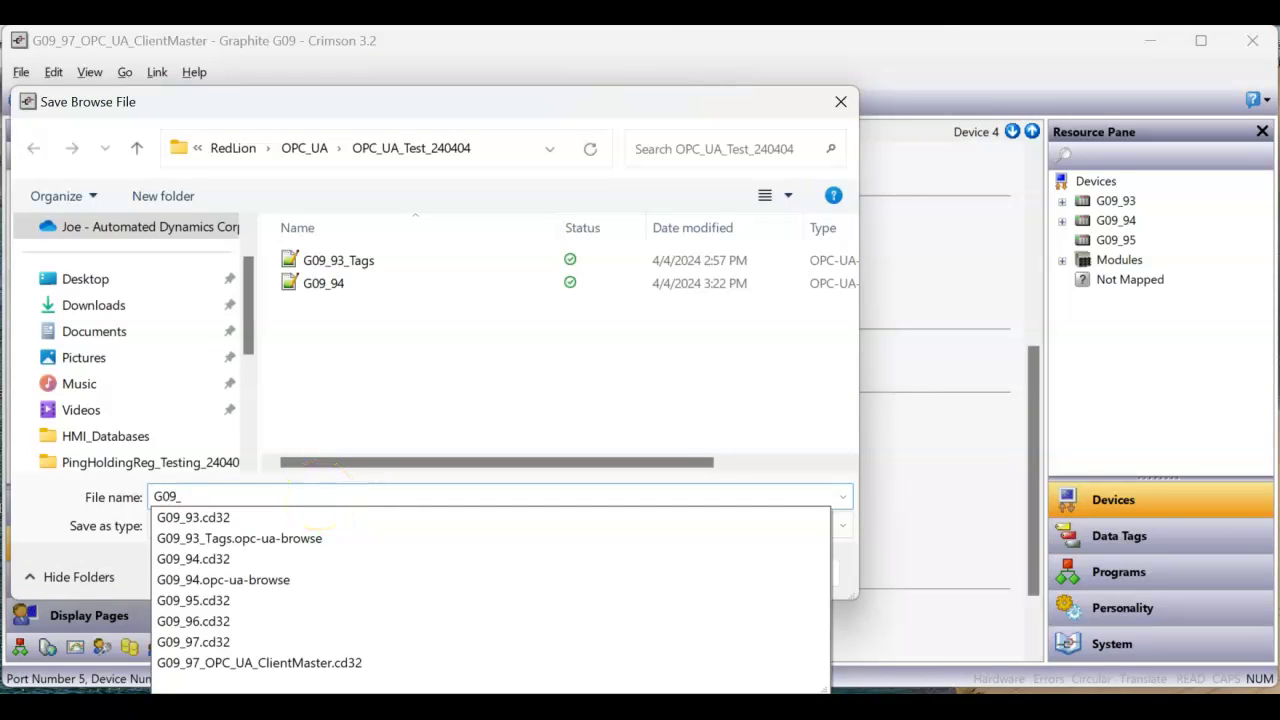
{"action": "type", "text": "95"}
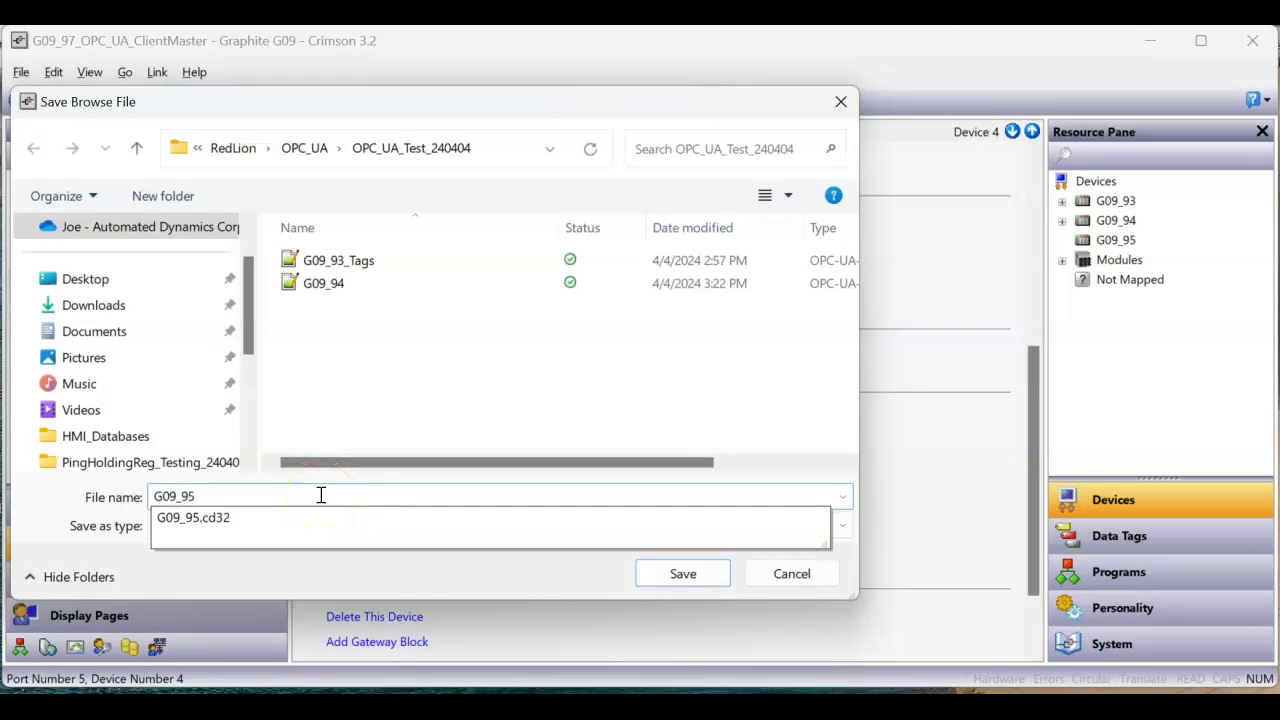
{"action": "key", "text": "Return"}
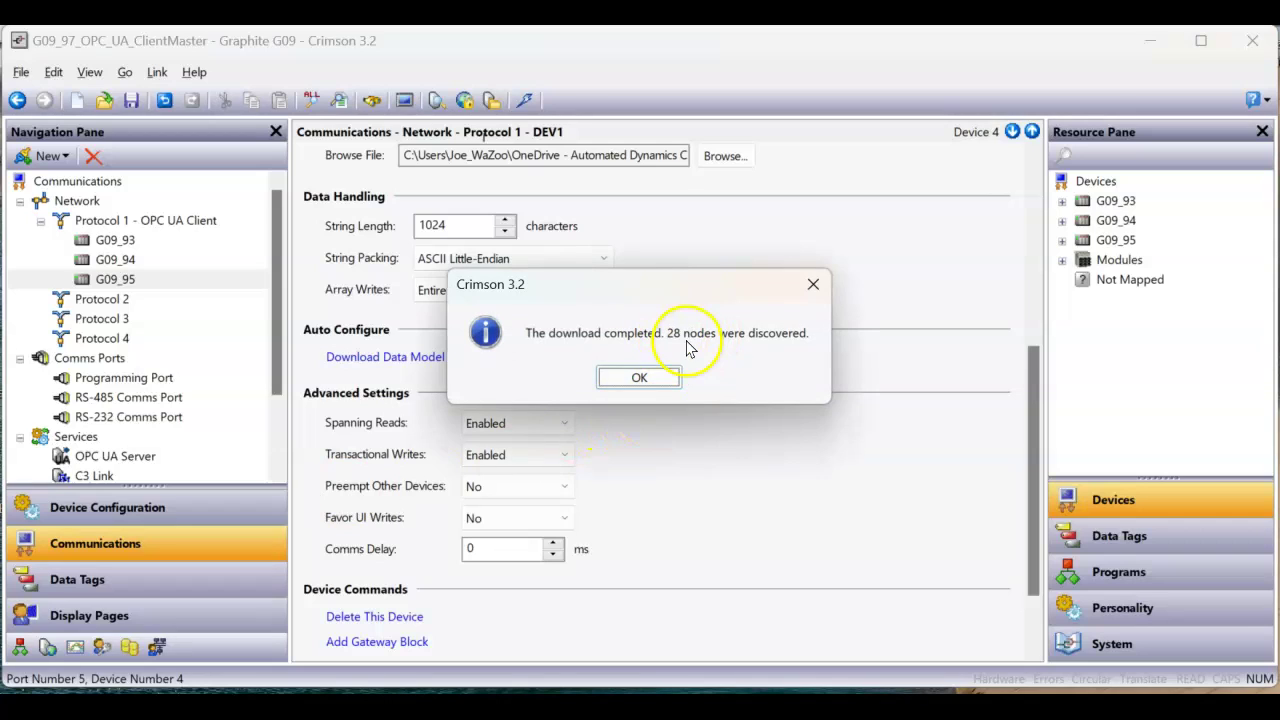
{"action": "left_click", "coordinate": [645, 384]}
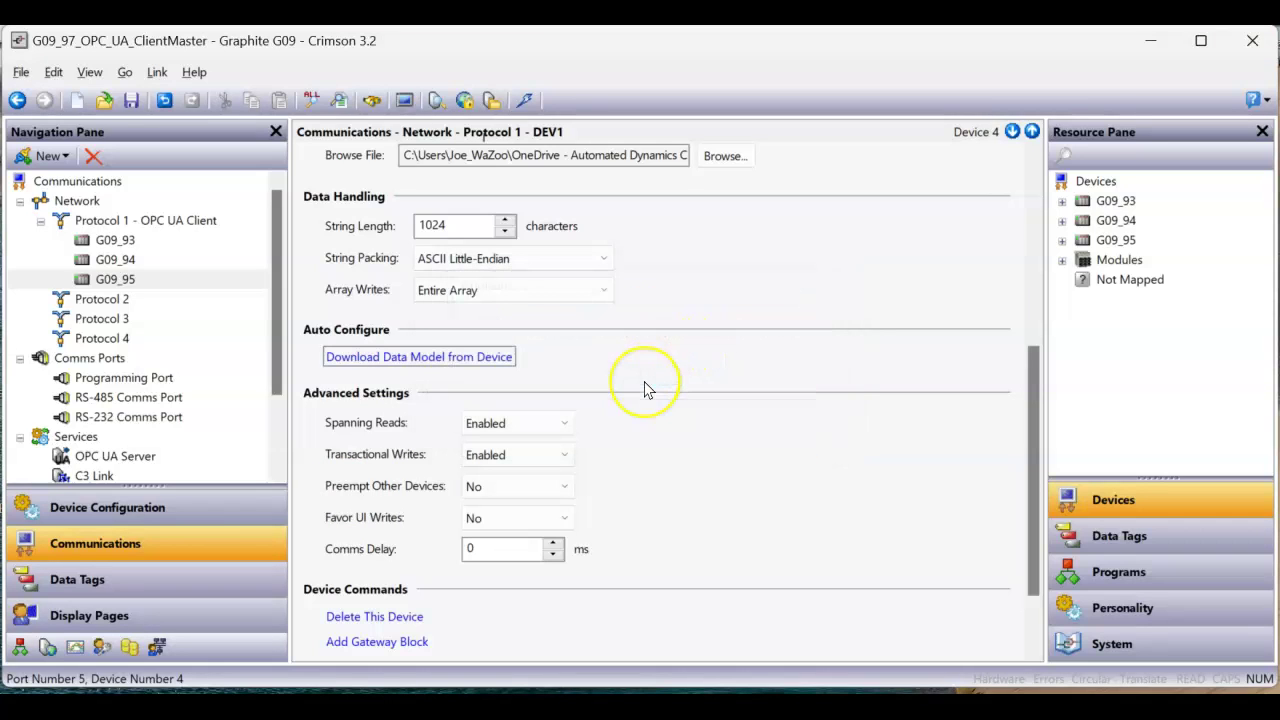
Collapse the G09_94 folder and create a new top-level data tag, Tag1
{"action": "left_click", "coordinate": [195, 588]}
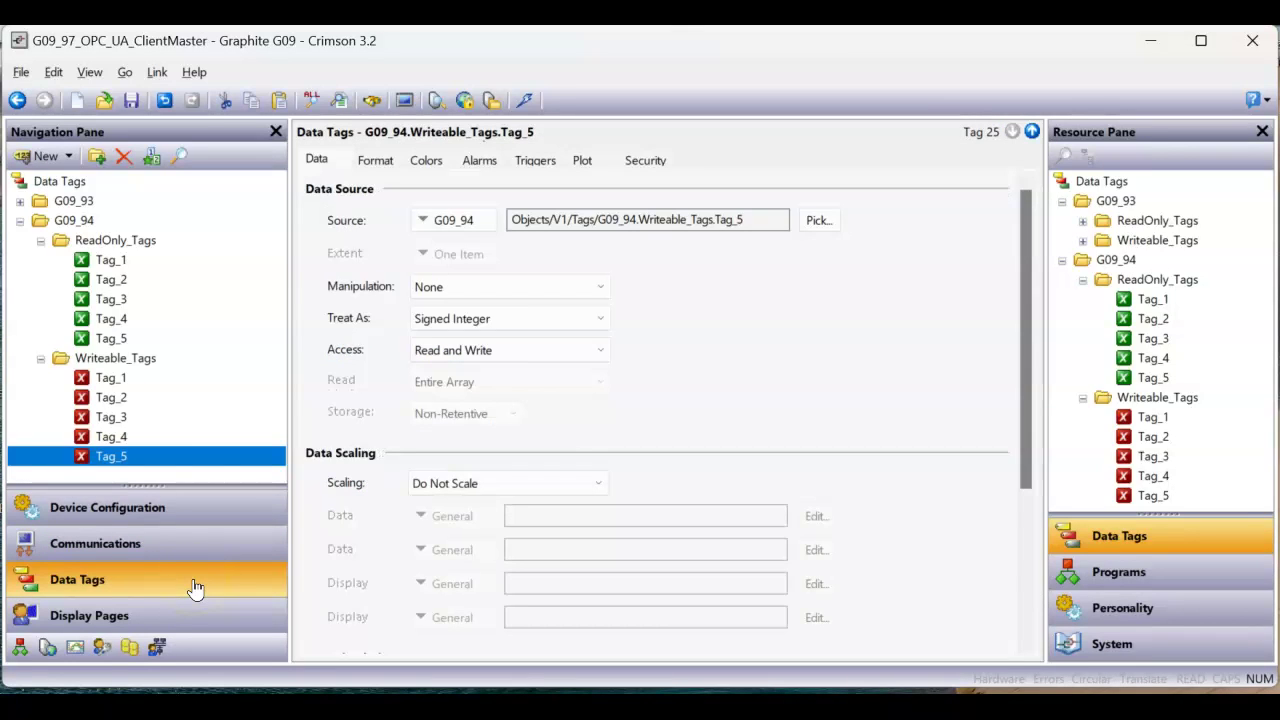
{"action": "left_click", "coordinate": [20, 221]}
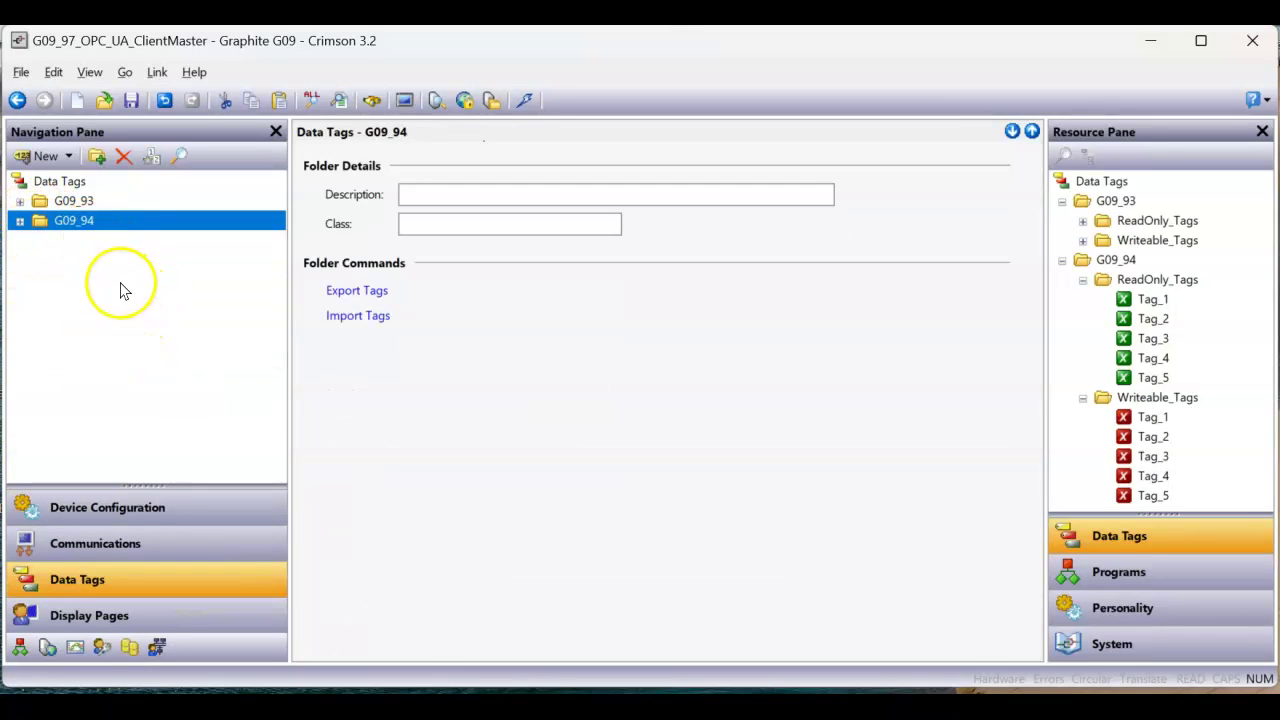
{"action": "left_click", "coordinate": [70, 186]}
{"action": "left_click", "coordinate": [45, 156]}
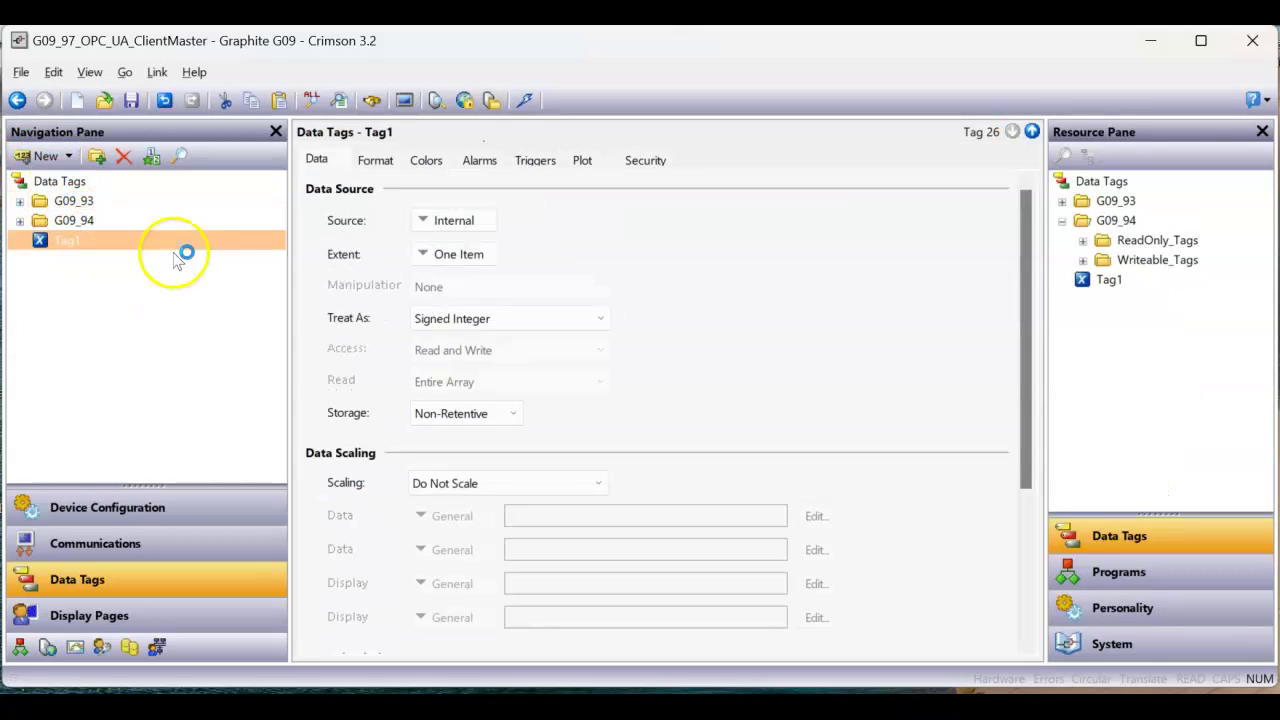
Set Tag1's source to G09_95 and bind it to the V1 > Tags > ReadOnly_Tags.Tag_1 node
{"action": "left_click", "coordinate": [458, 225]}
{"action": "left_click", "coordinate": [458, 222]}
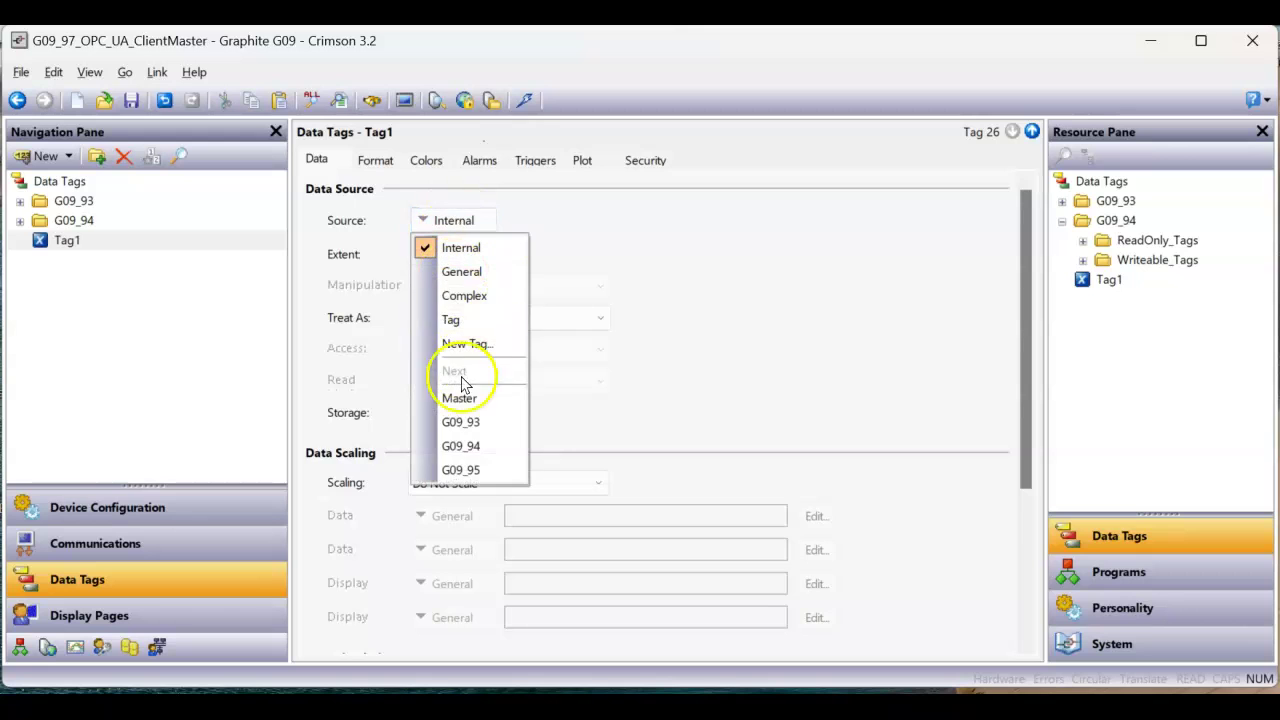
{"action": "left_click", "coordinate": [484, 471]}
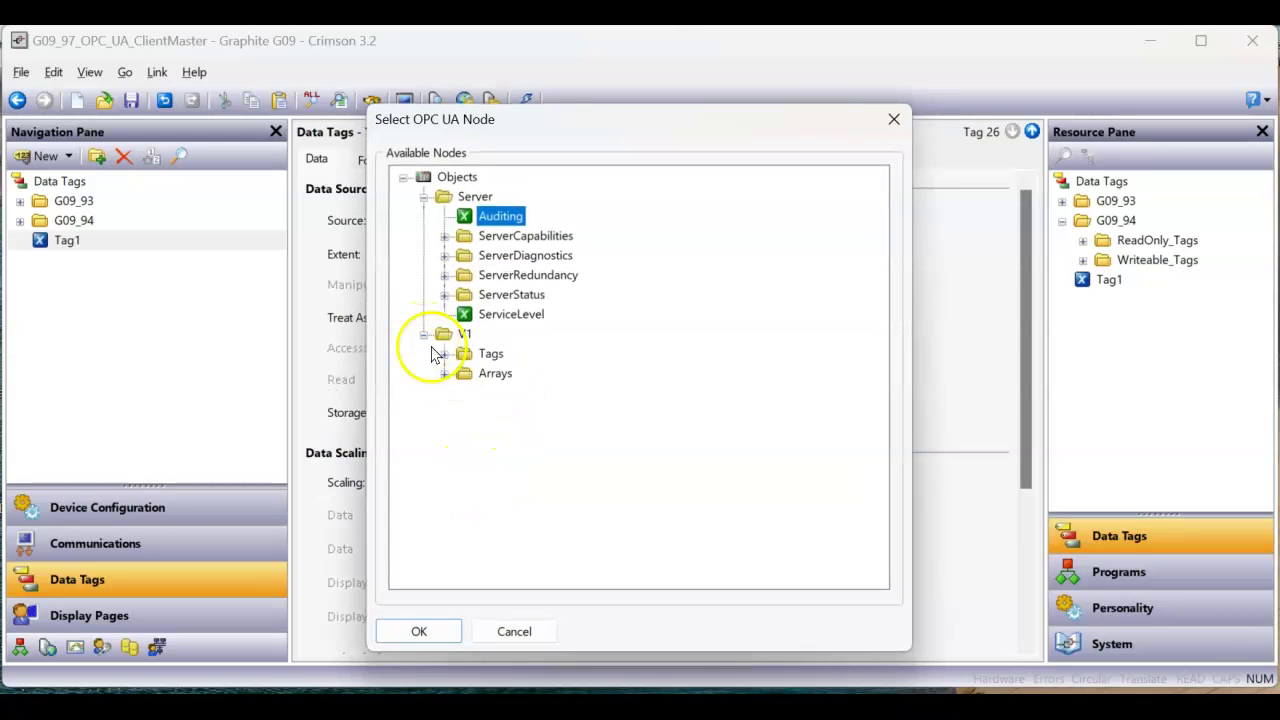
{"action": "left_click", "coordinate": [444, 354]}
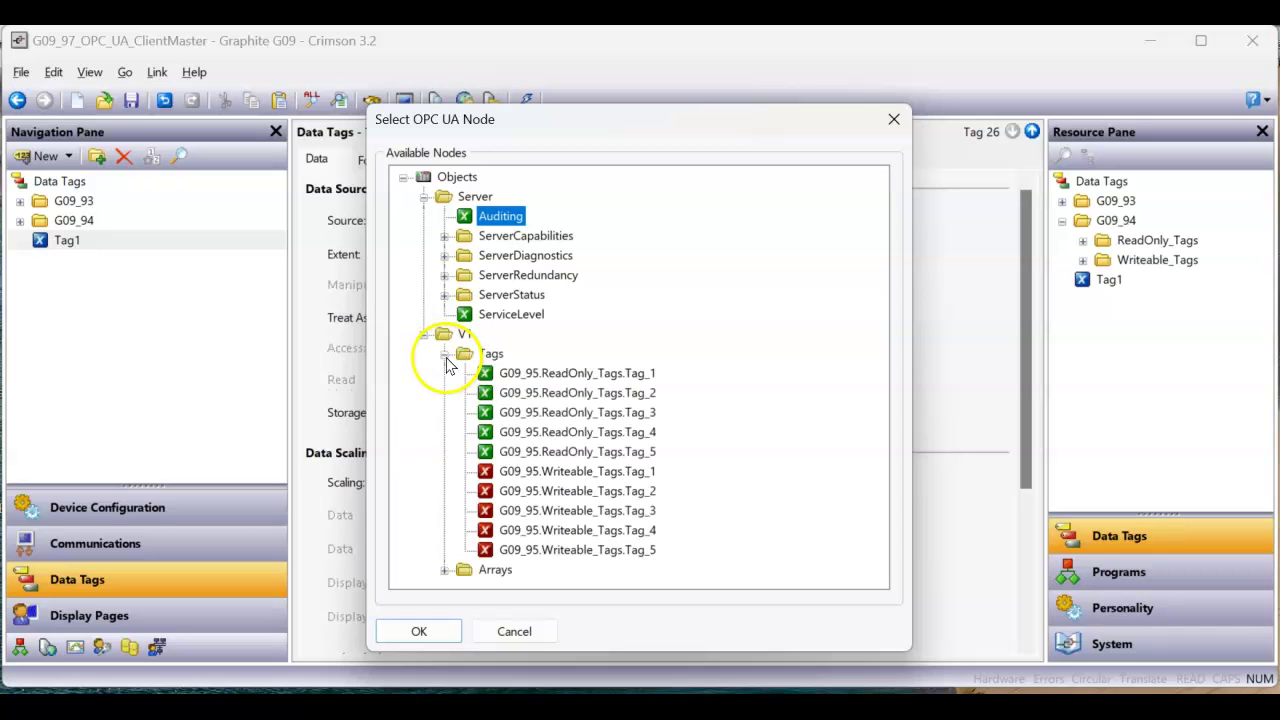
{"action": "left_click", "coordinate": [572, 376]}
{"action": "left_click", "coordinate": [418, 638]}
{"action": "left_click", "coordinate": [420, 632]}
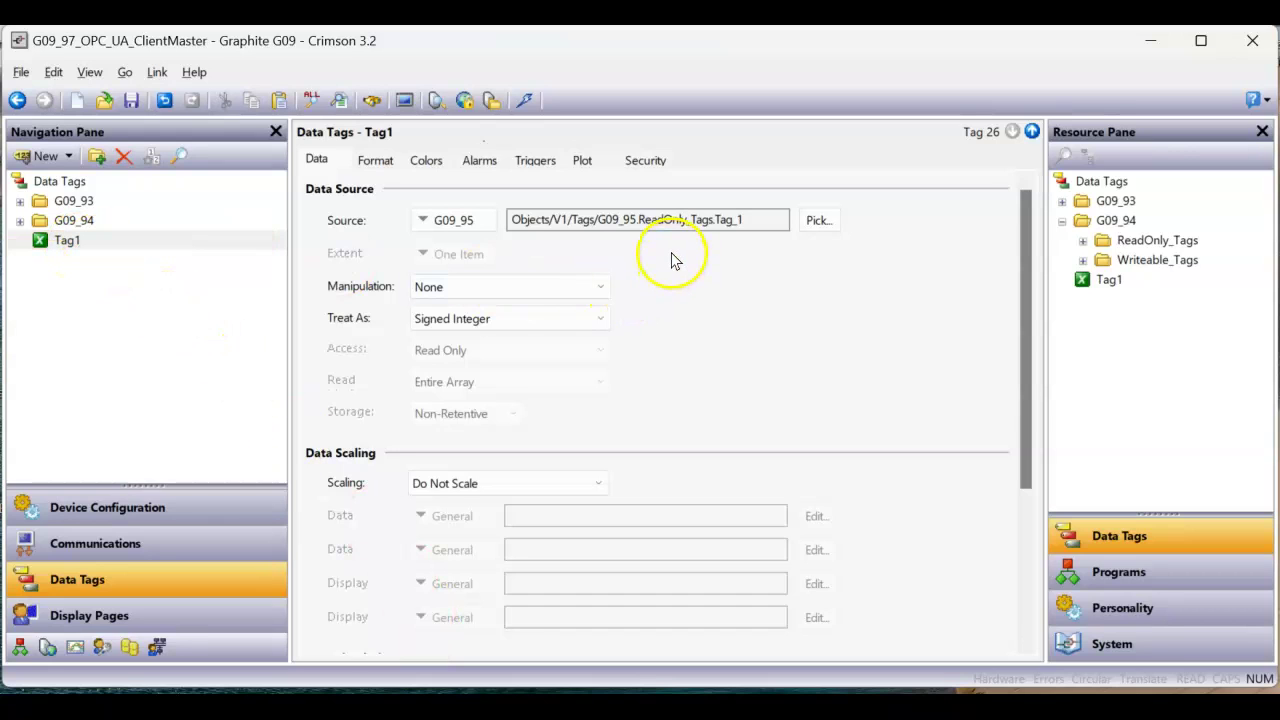
Rename the tag Tag1 to Tag_1
{"action": "left_click", "coordinate": [88, 240]}
{"action": "left_click", "coordinate": [92, 242]}
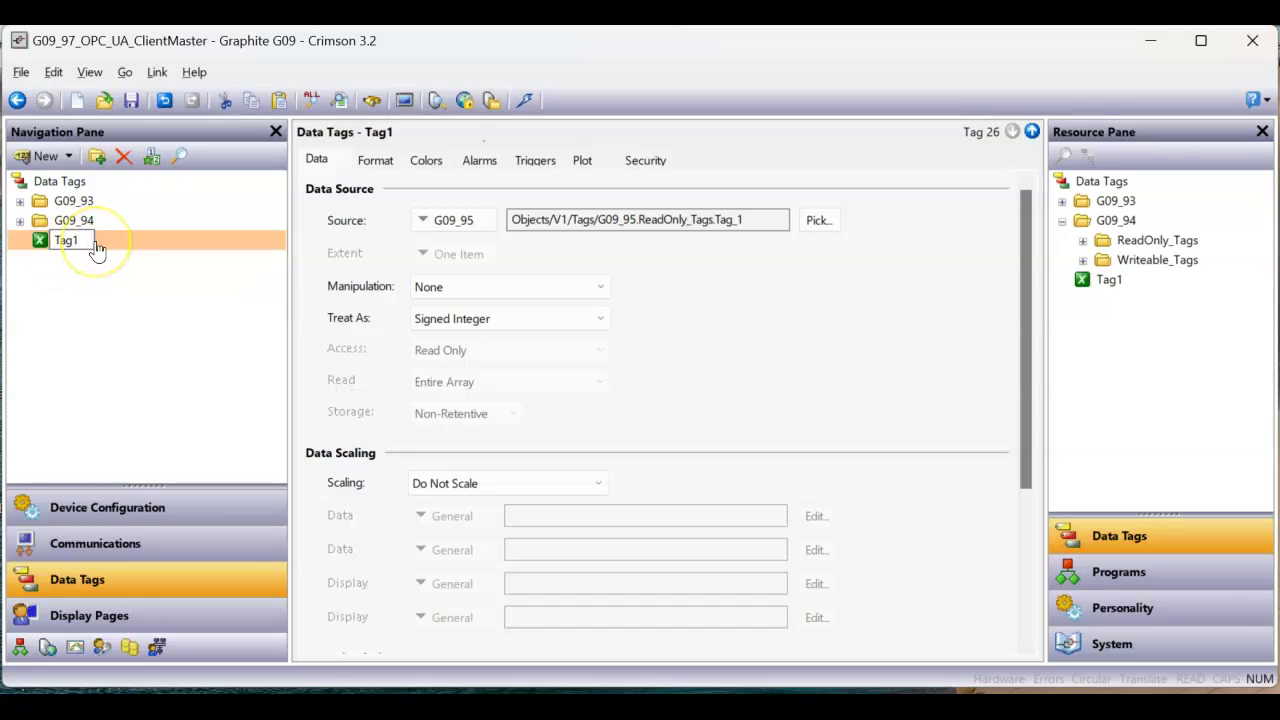
{"action": "type", "text": "_1"}
{"action": "key", "text": "Return"}
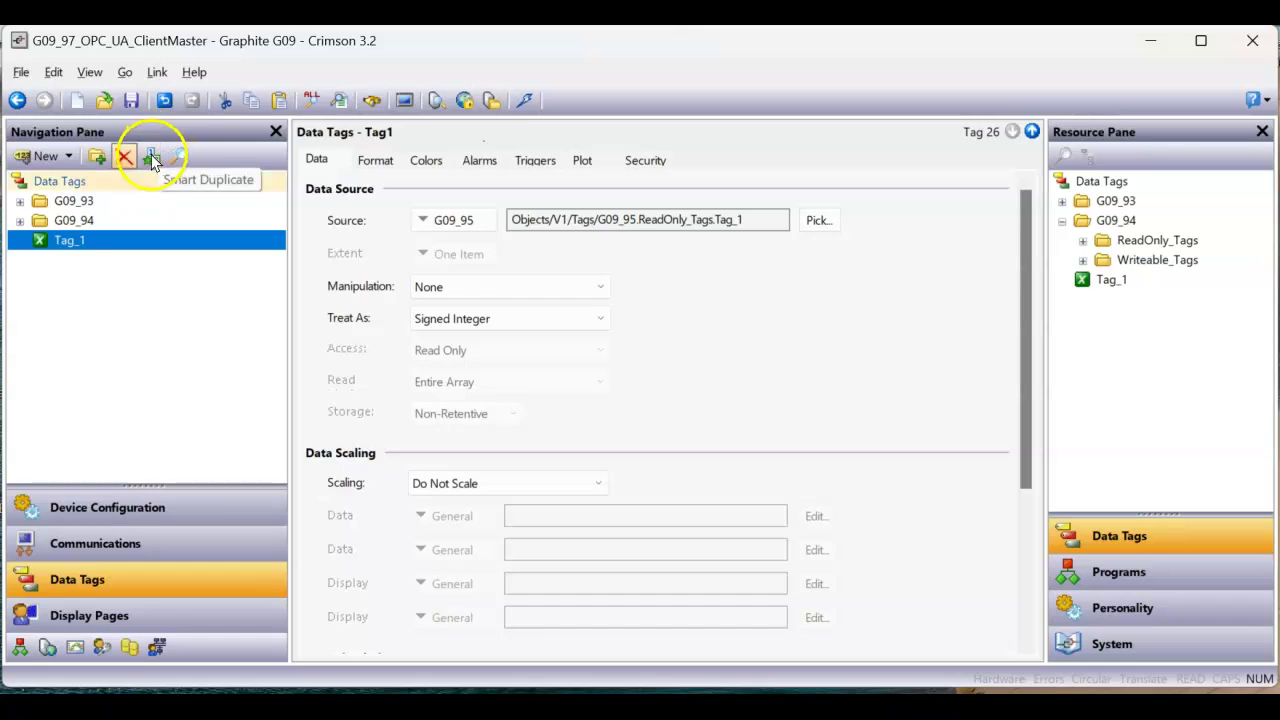
Add a second new tag named Write_Tag_1
{"action": "left_click", "coordinate": [30, 156]}
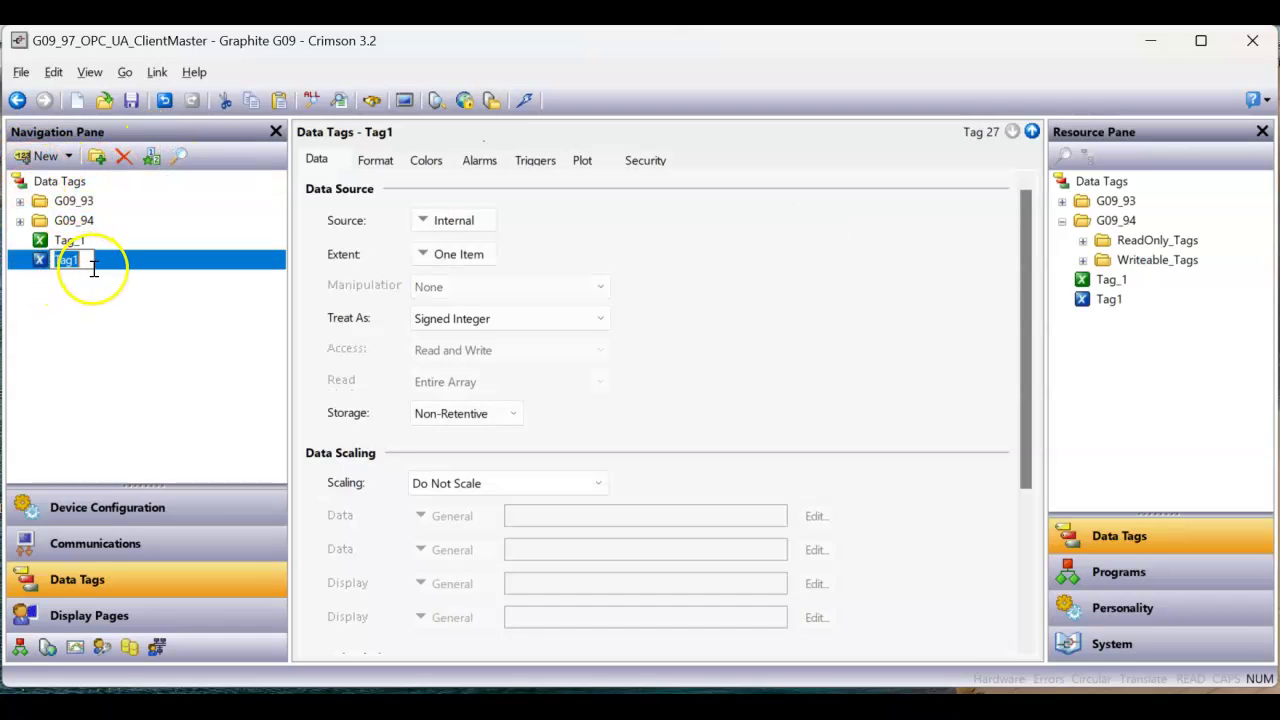
{"action": "type", "text": "T"}
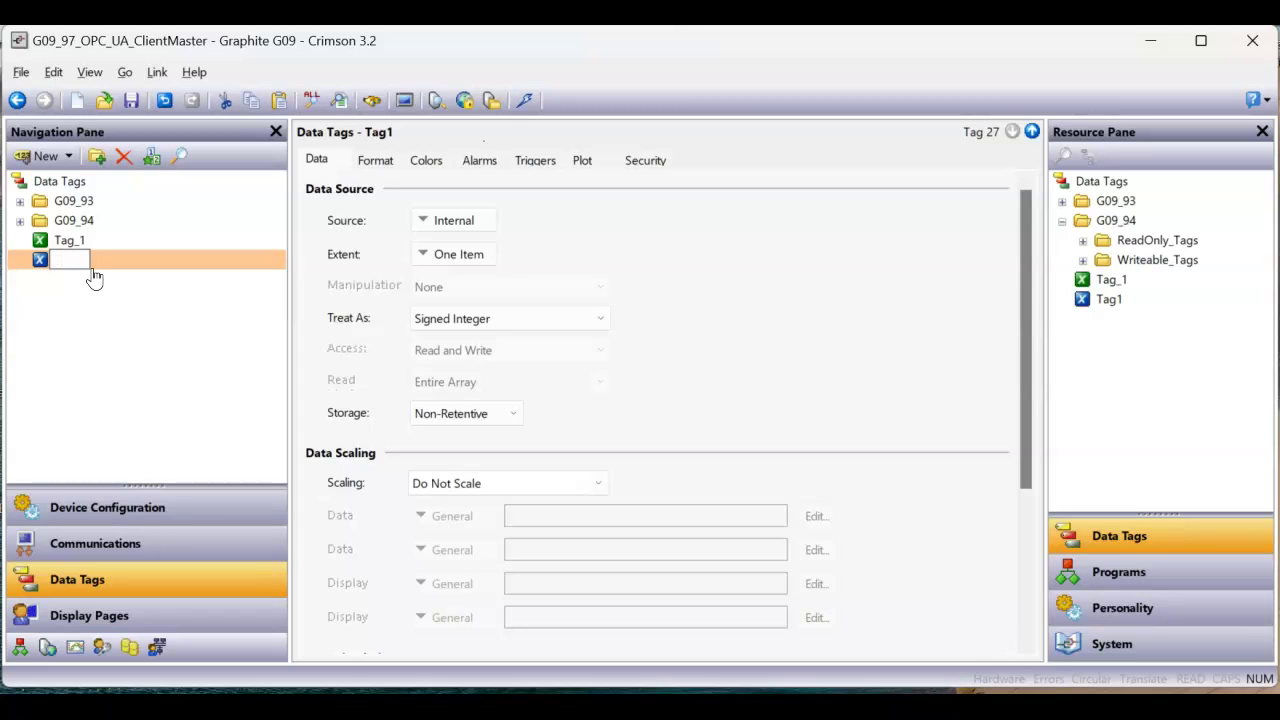
{"action": "type", "text": "rite"}
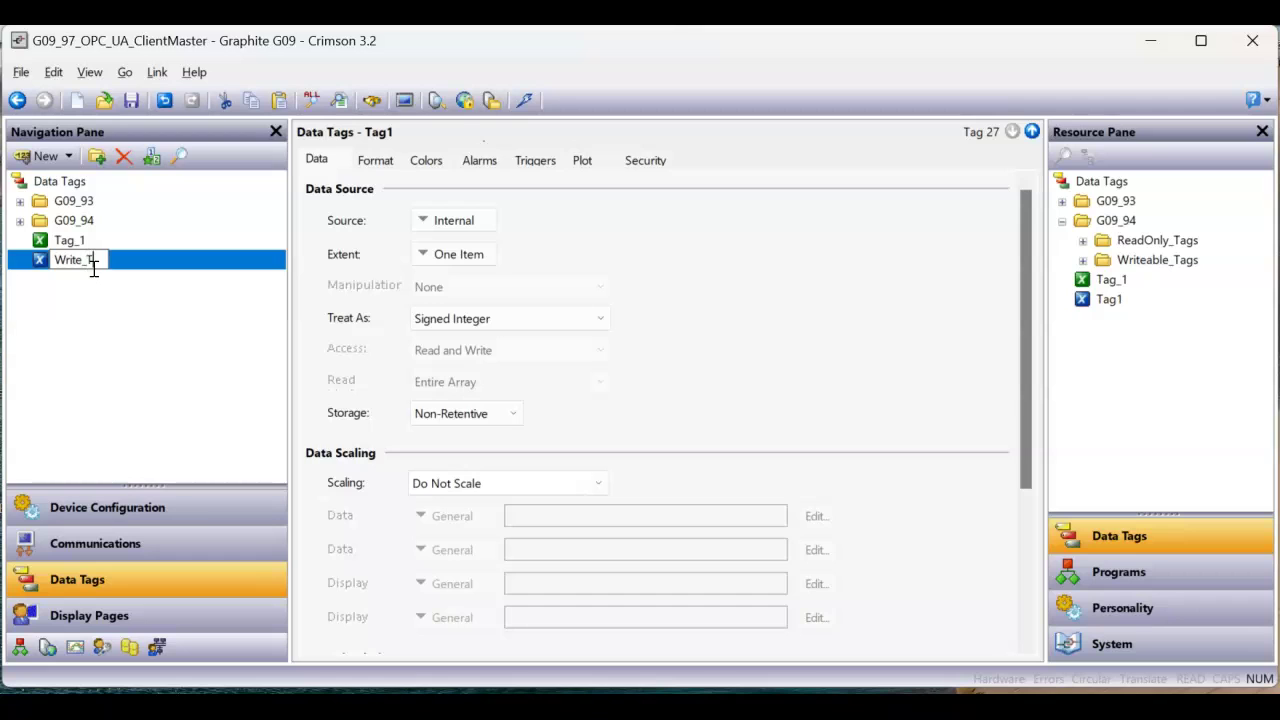
{"action": "type", "text": "_Tag_1"}
{"action": "key", "text": "Return"}
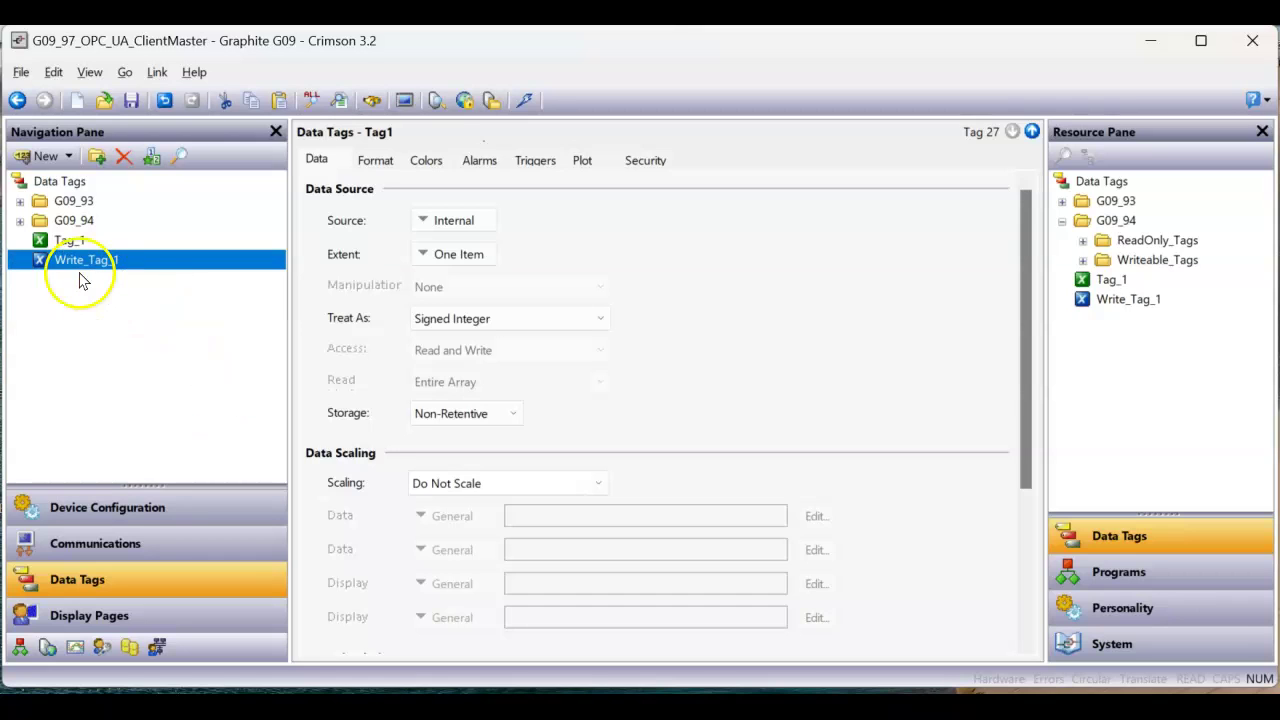
Set Write_Tag_1's source to G09_95 and bind it to the Writeable_Tags.Tag_1 node
{"action": "left_click", "coordinate": [468, 218]}
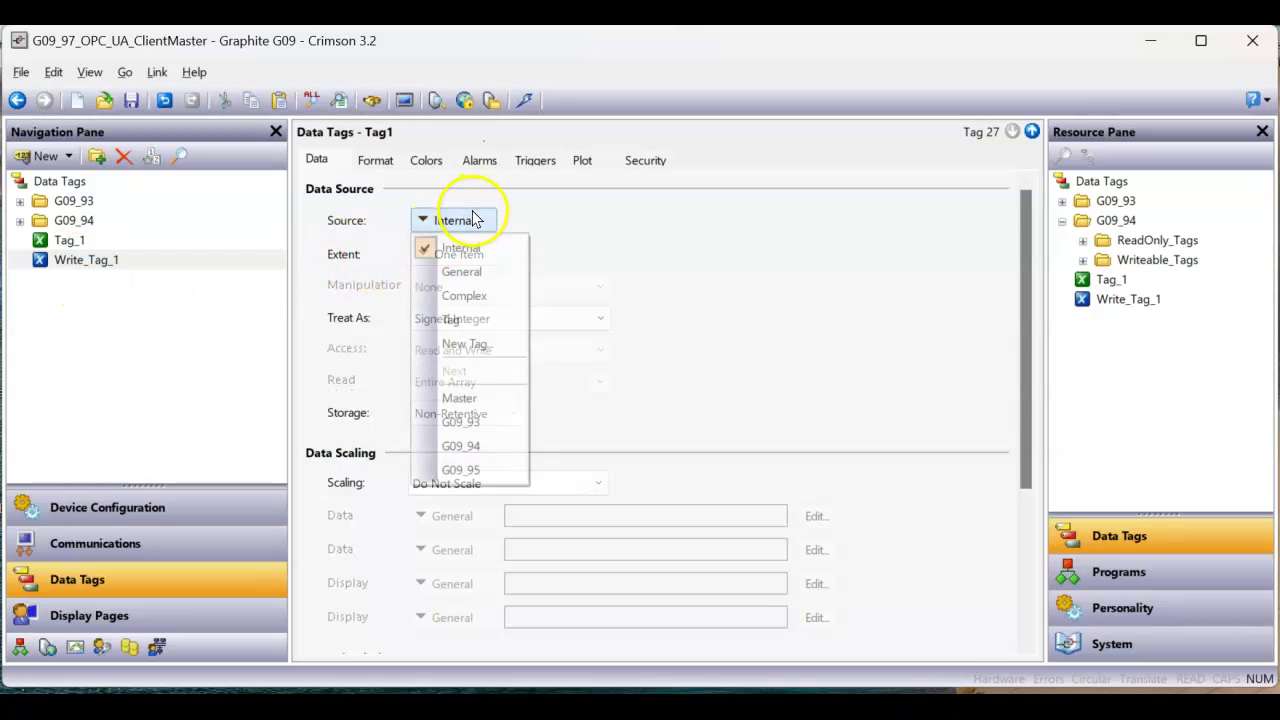
{"action": "left_click", "coordinate": [466, 481]}
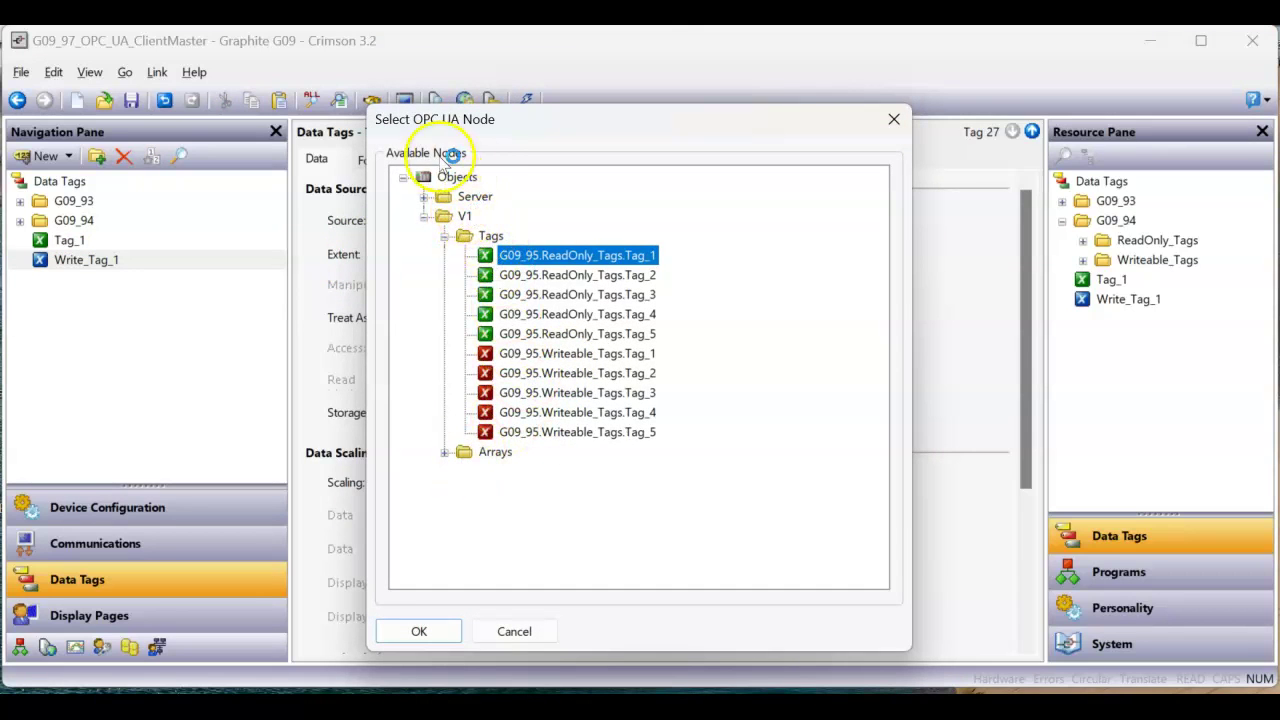
{"action": "left_click", "coordinate": [562, 358]}
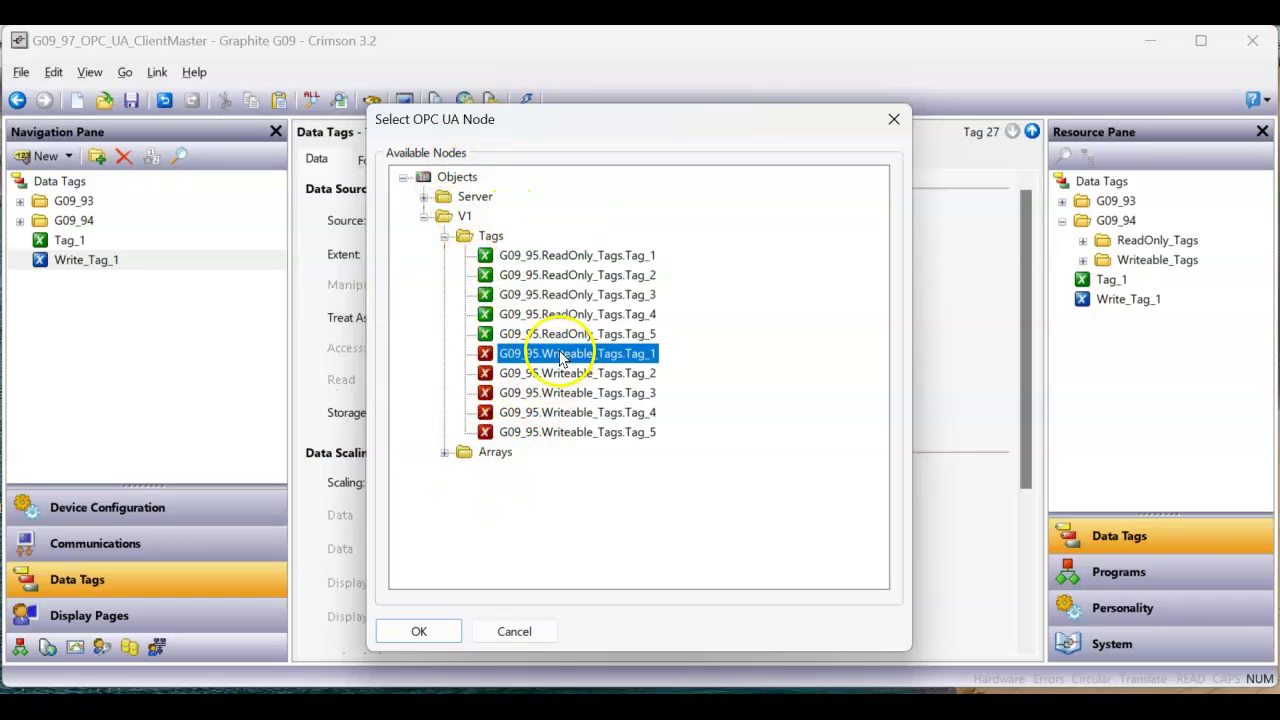
{"action": "left_click", "coordinate": [553, 366]}
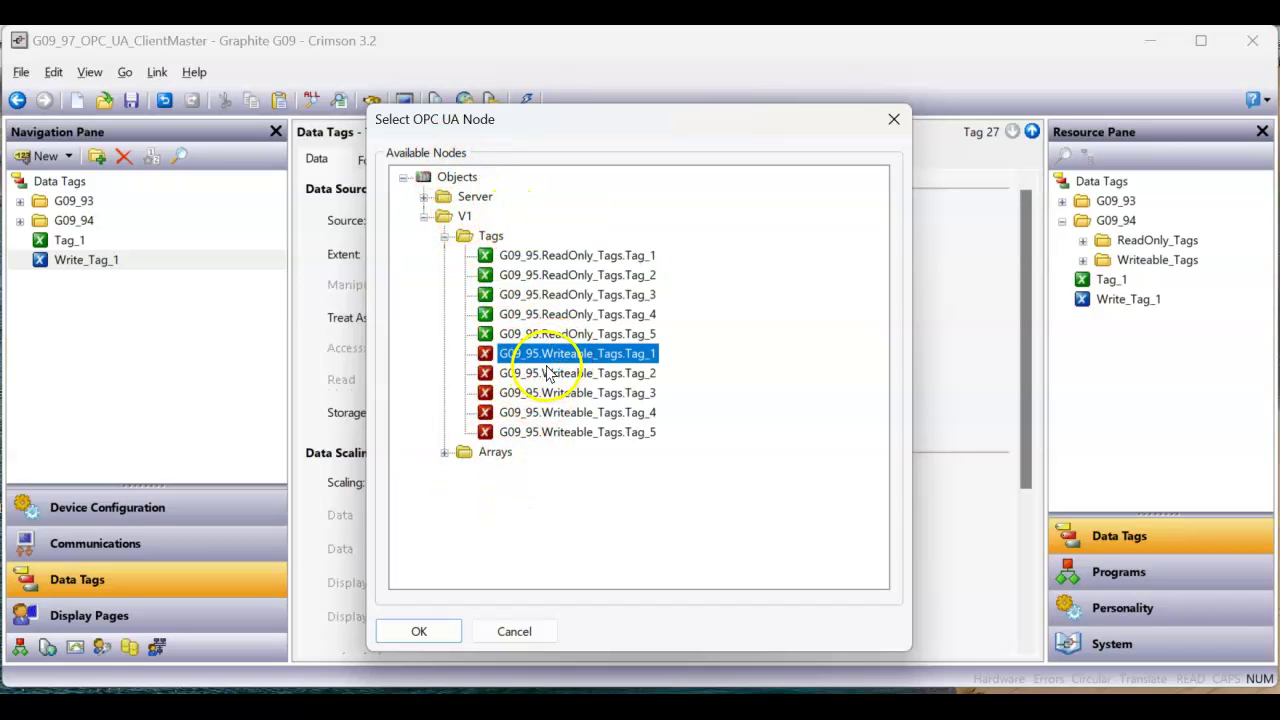
{"action": "left_click", "coordinate": [421, 631]}
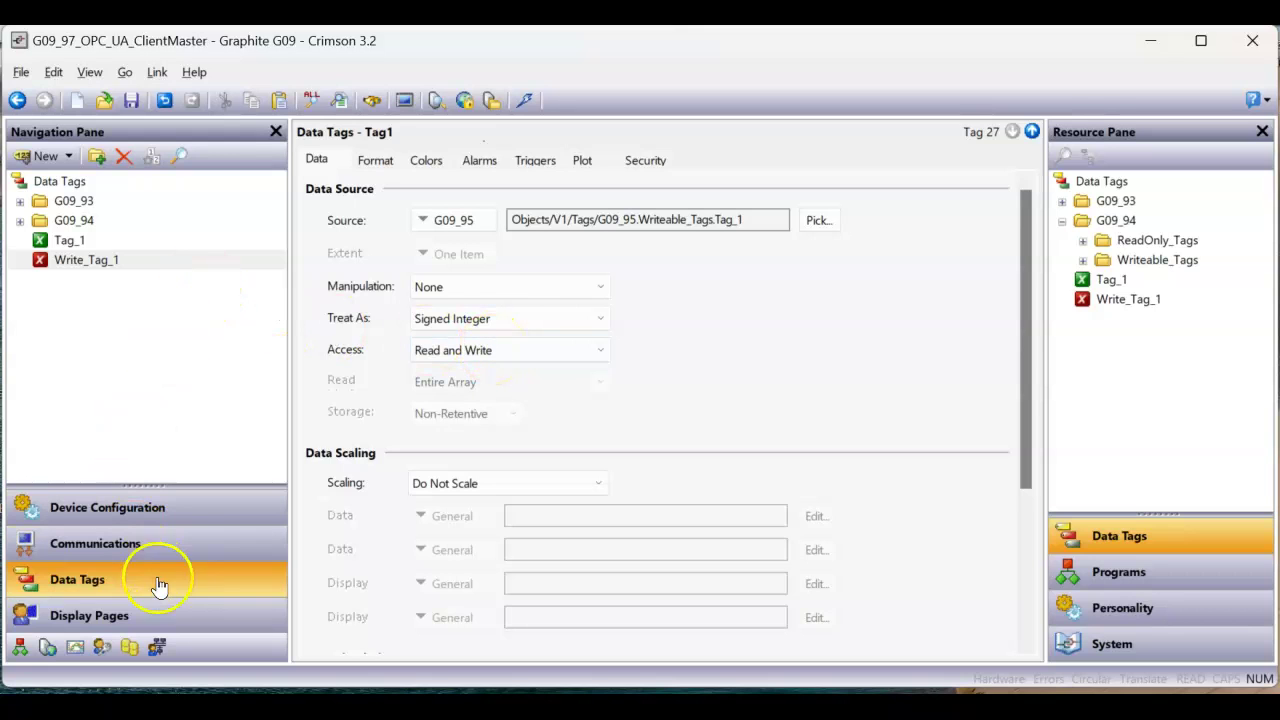
Drag Tag_1 and Write_Tag_1 from the data tags onto Page1 as data boxes
{"action": "left_click", "coordinate": [186, 614]}
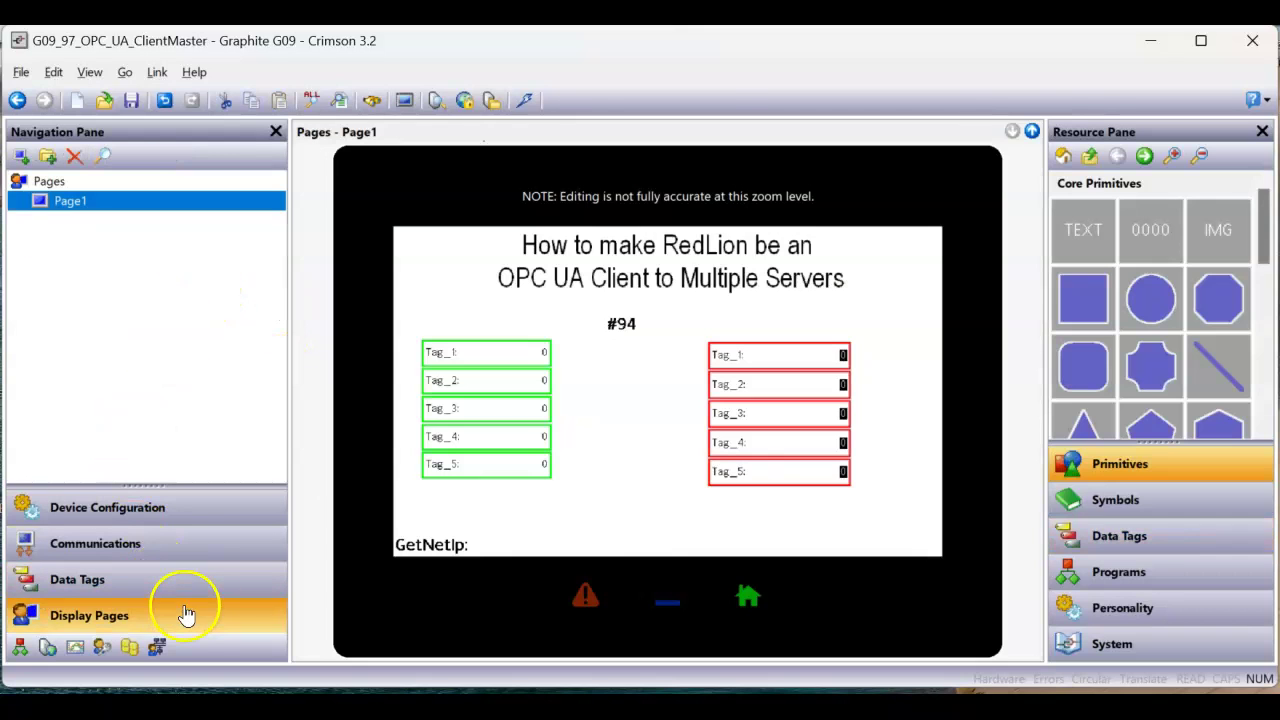
{"action": "left_click", "coordinate": [1178, 538]}
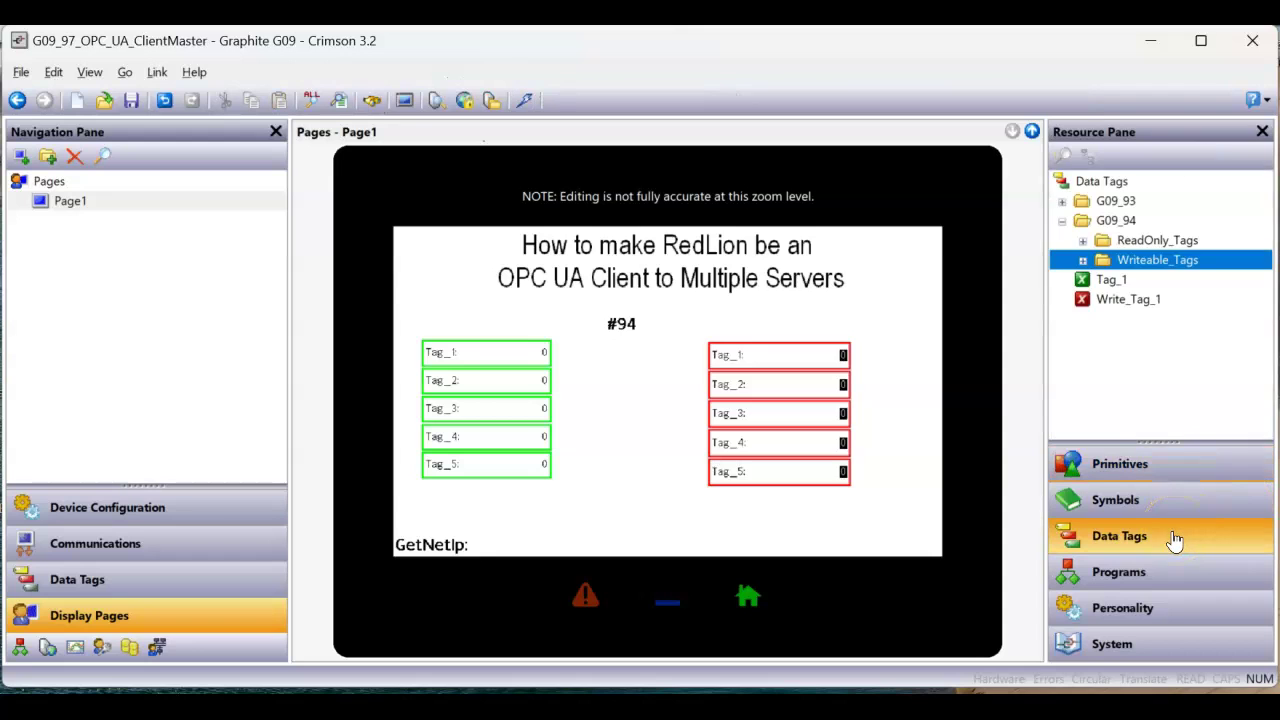
{"action": "left_click_drag", "start_coordinate": [1110, 281], "coordinate": [532, 498]}
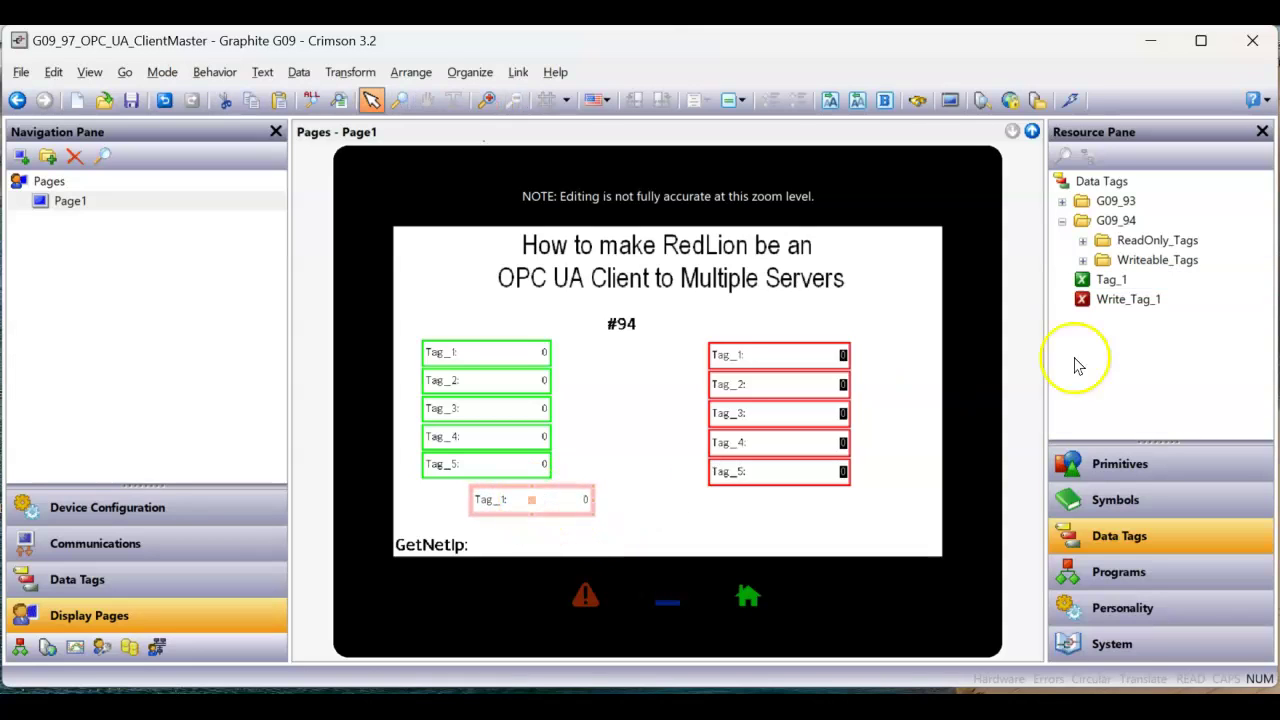
{"action": "left_click_drag", "start_coordinate": [1128, 301], "coordinate": [768, 524]}
Copy the red box formatting onto Write_Tag_1 and resize the box below the red boxes
{"action": "right_click", "coordinate": [776, 516]}
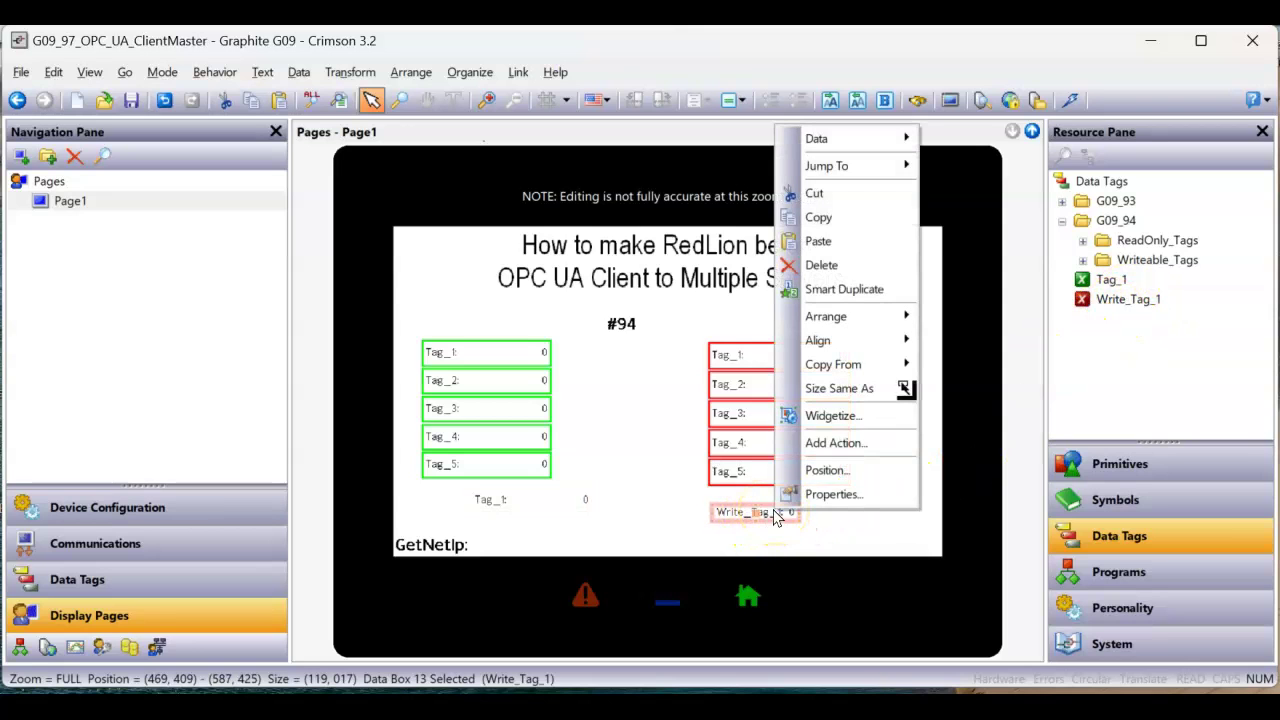
{"action": "mouse_move", "coordinate": [857, 370]}
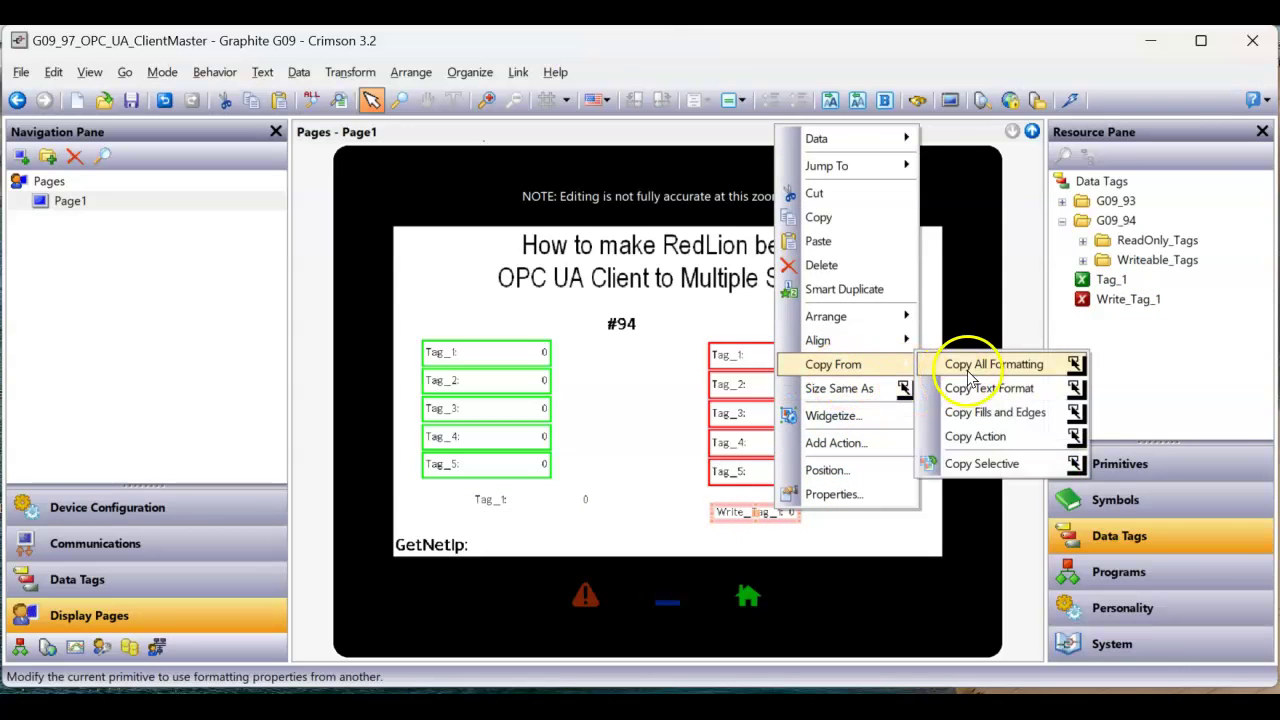
{"action": "left_click", "coordinate": [993, 364]}
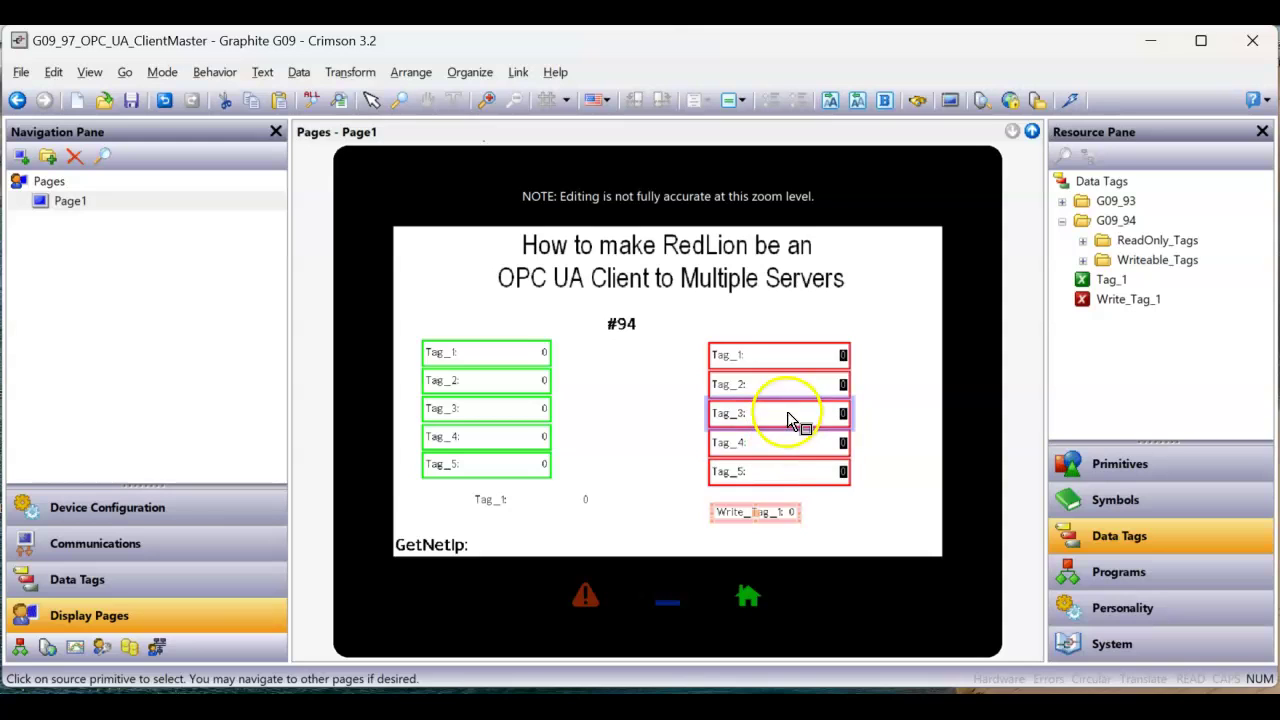
{"action": "left_click", "coordinate": [792, 480]}
{"action": "mouse_move", "coordinate": [792, 514]}
{"action": "left_mouse_down"}
{"action": "mouse_move", "coordinate": [851, 523]}
{"action": "mouse_move", "coordinate": [857, 538]}
{"action": "mouse_move", "coordinate": [777, 510]}
{"action": "left_mouse_up"}
Copy the green box formatting onto Tag_1, then save and download the project to the device
{"action": "left_click", "coordinate": [576, 507]}
{"action": "right_click", "coordinate": [575, 513]}
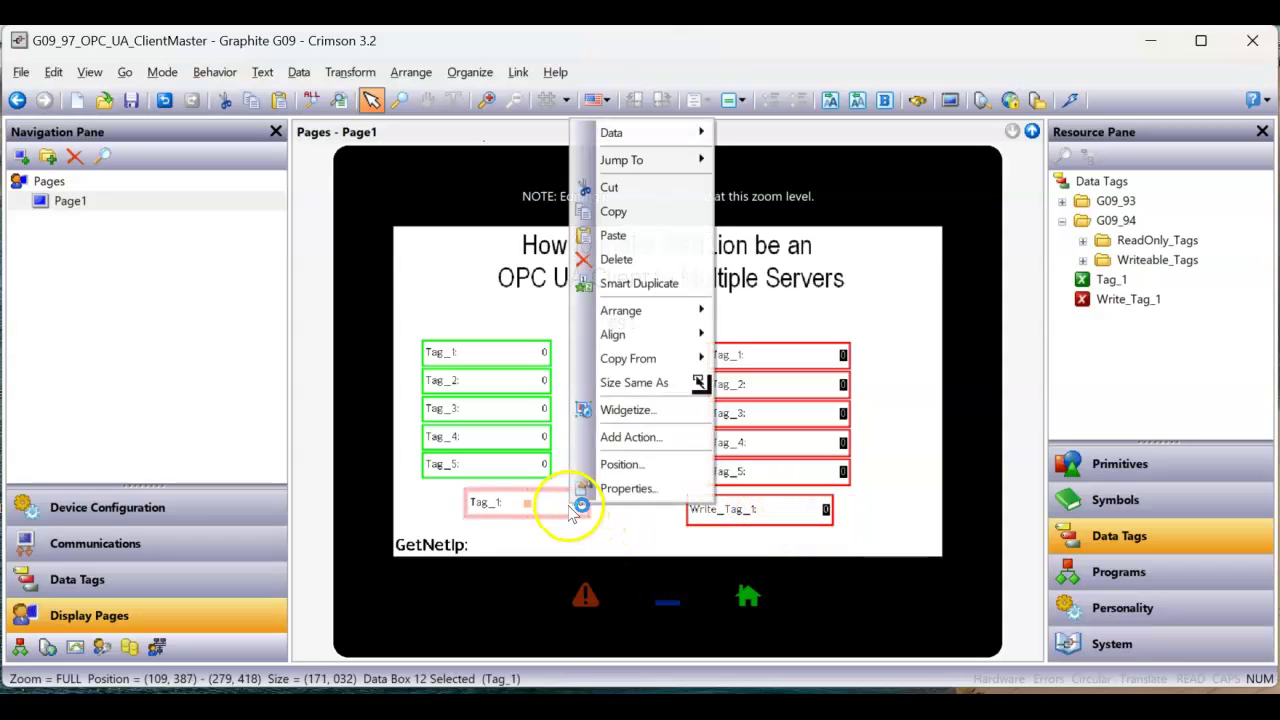
{"action": "mouse_move", "coordinate": [650, 360]}
{"action": "left_click", "coordinate": [753, 360]}
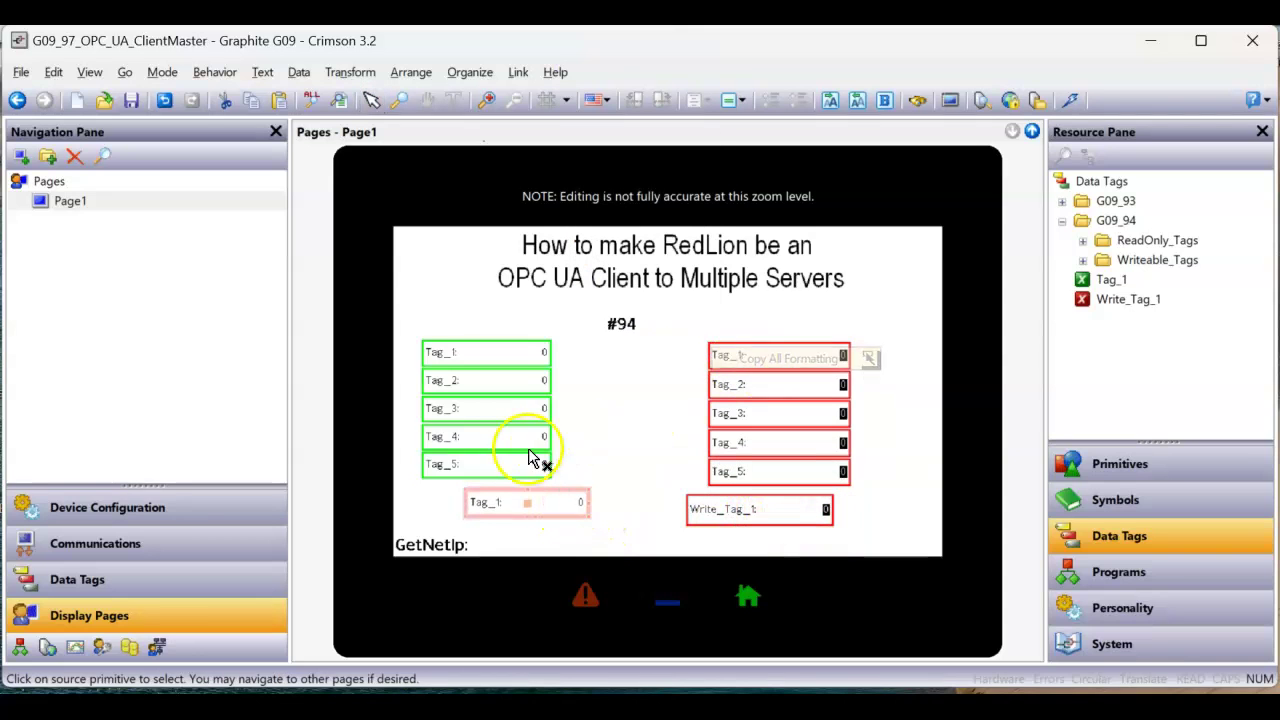
{"action": "left_click", "coordinate": [530, 464]}
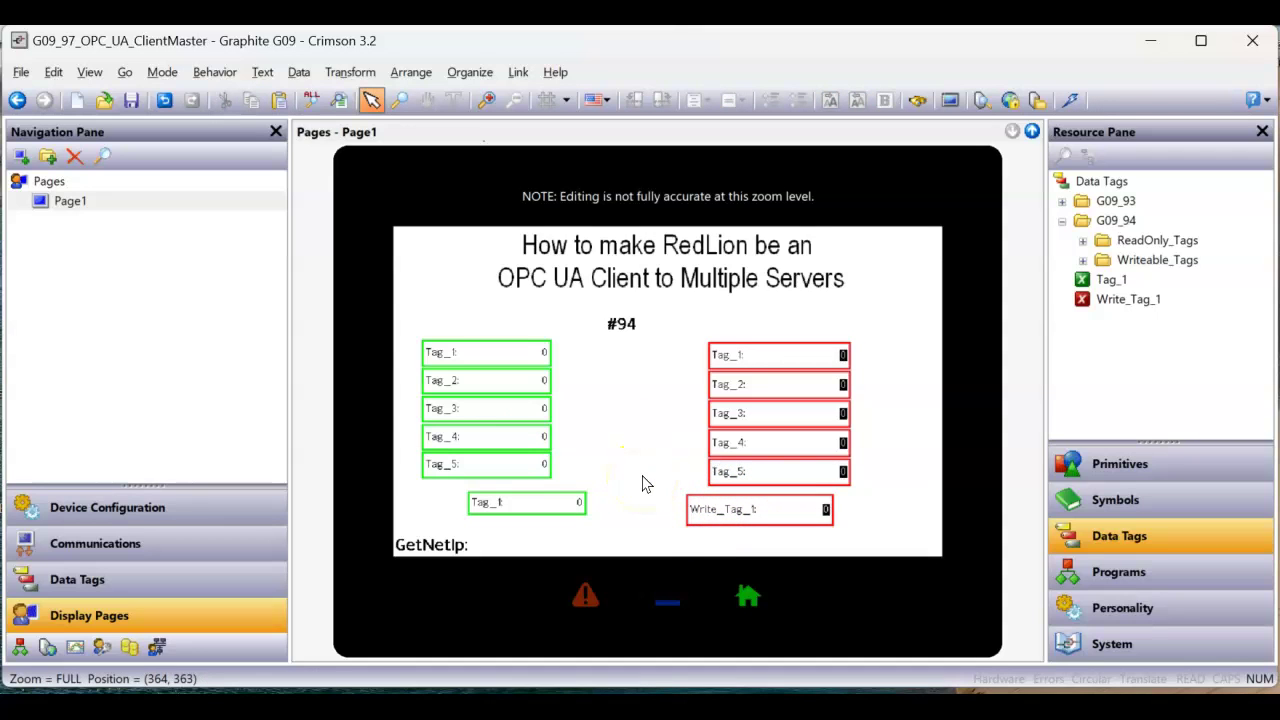
{"action": "left_click", "coordinate": [131, 100]}
{"action": "left_click", "coordinate": [1070, 100]}
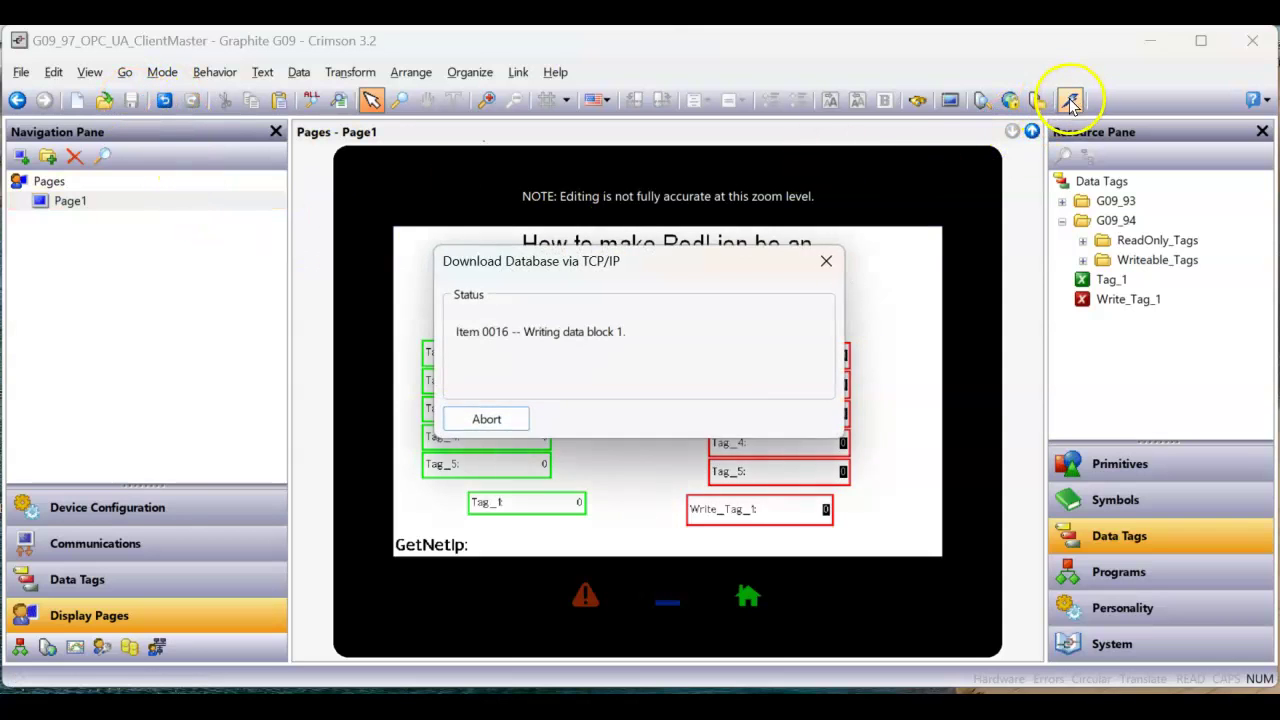
{"action": "key", "text": "alt+Tab"}
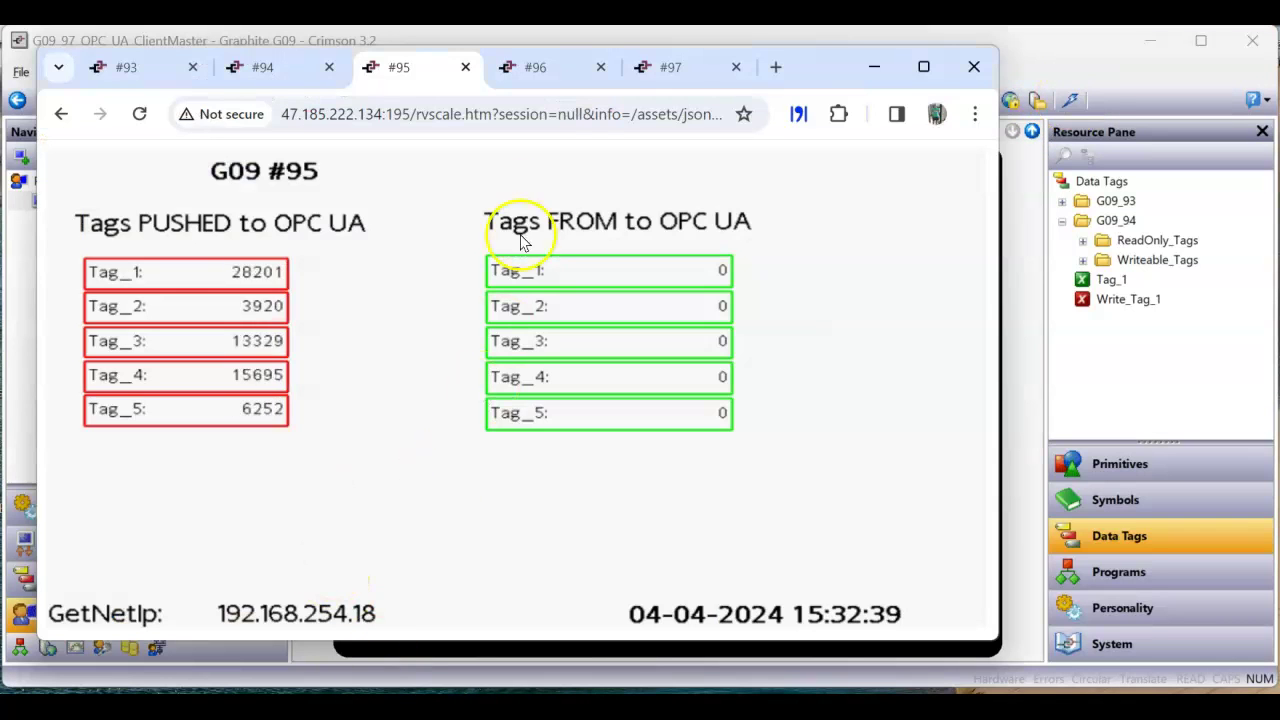
{"action": "left_click", "coordinate": [683, 62]}
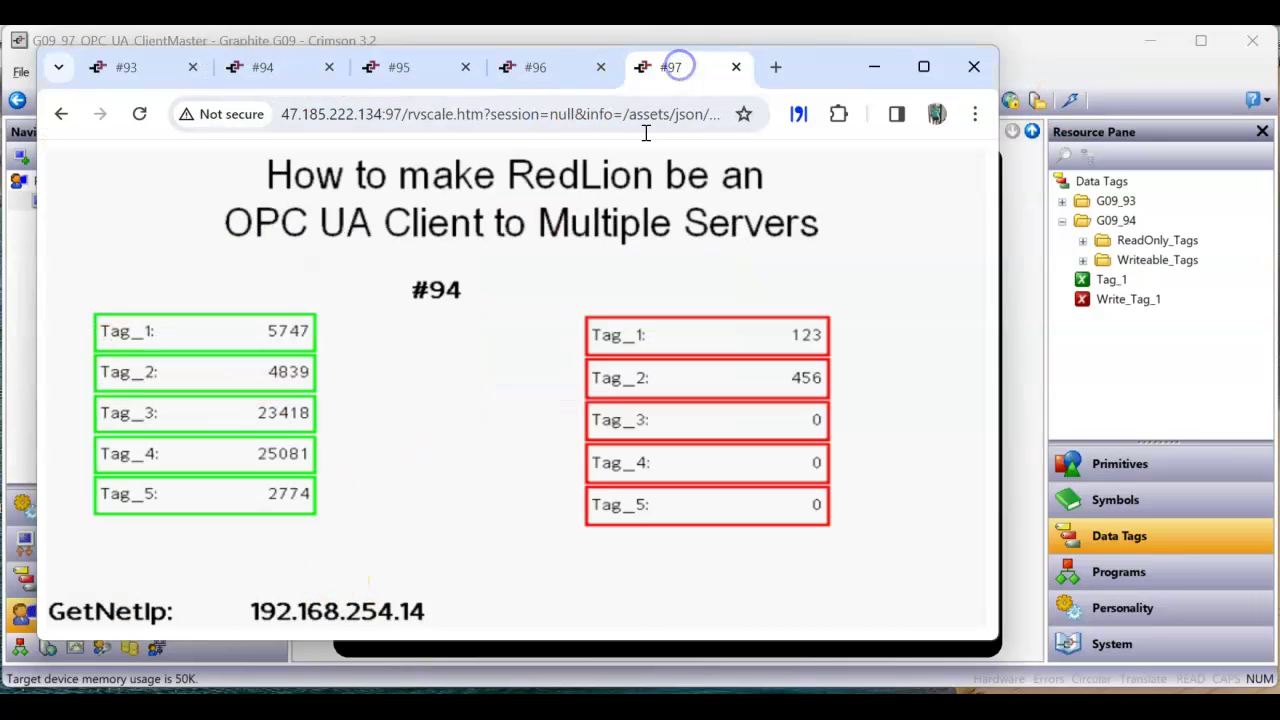
{"action": "left_click", "coordinate": [545, 265]}
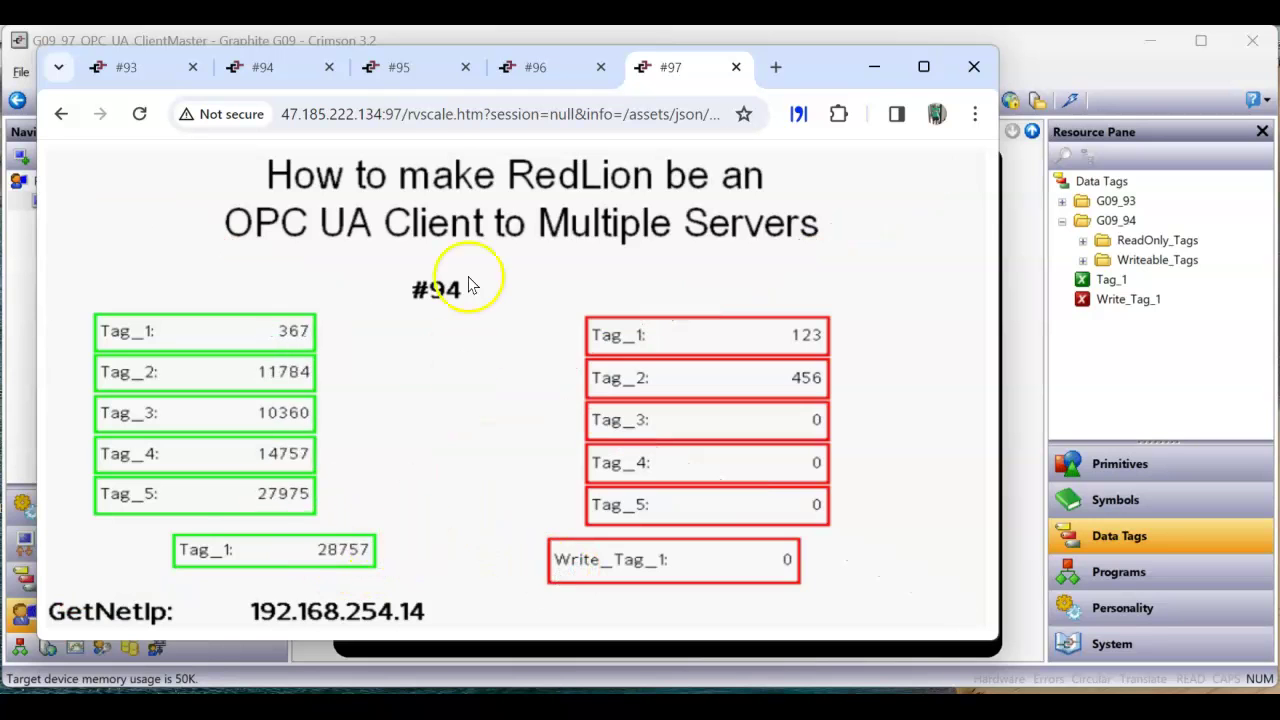
{"action": "left_click", "coordinate": [410, 75]}
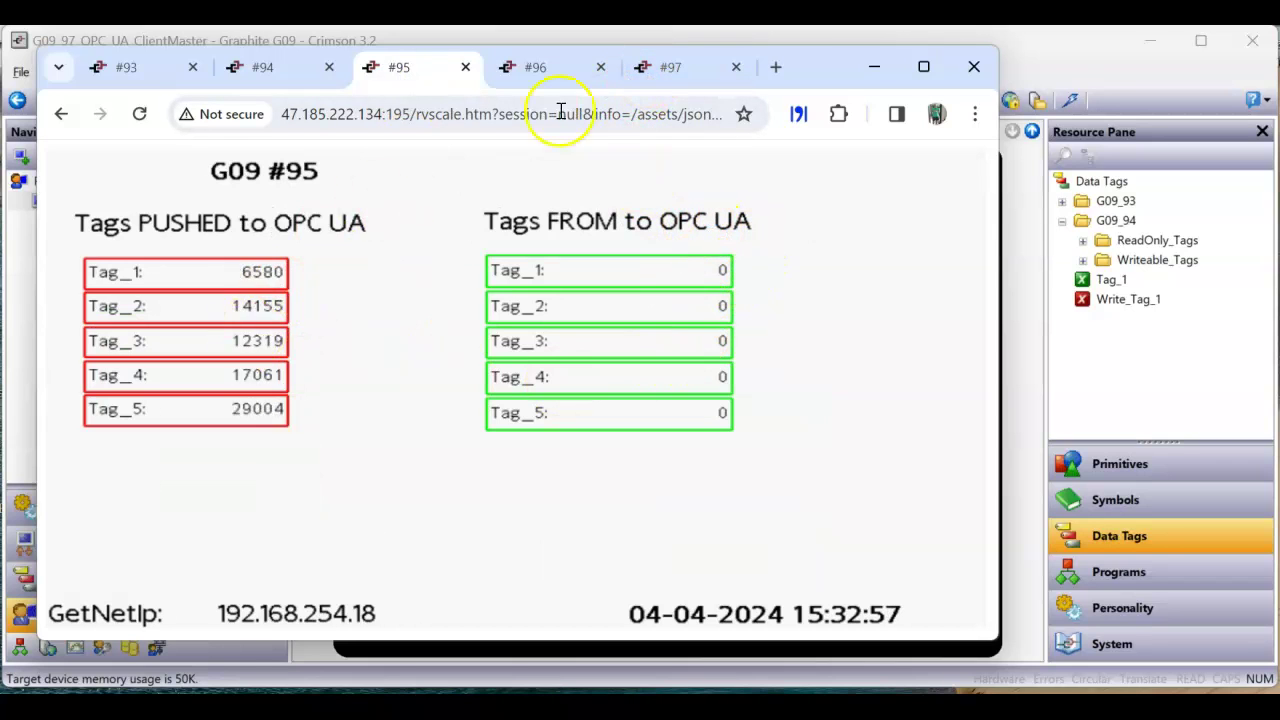
Write 987 to Write_Tag_1 on the #94 page and verify it on the G09 #95 page
{"action": "left_click", "coordinate": [668, 75]}
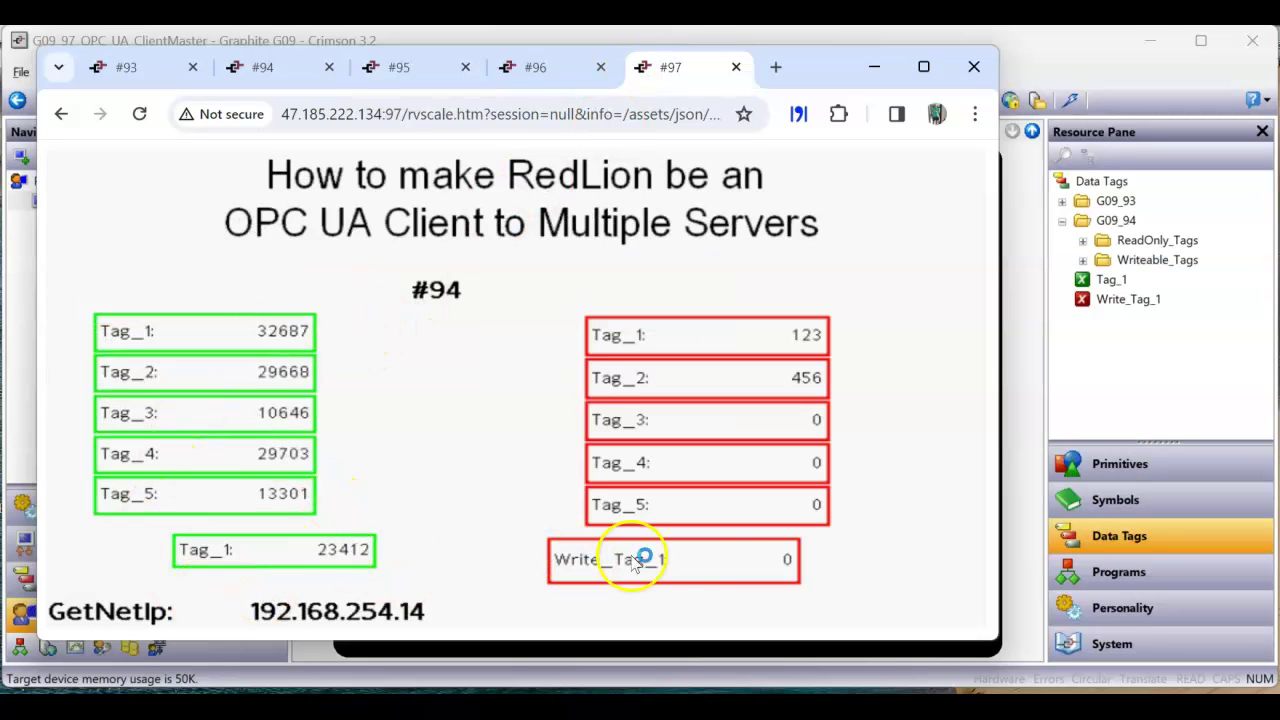
{"action": "left_click", "coordinate": [781, 563]}
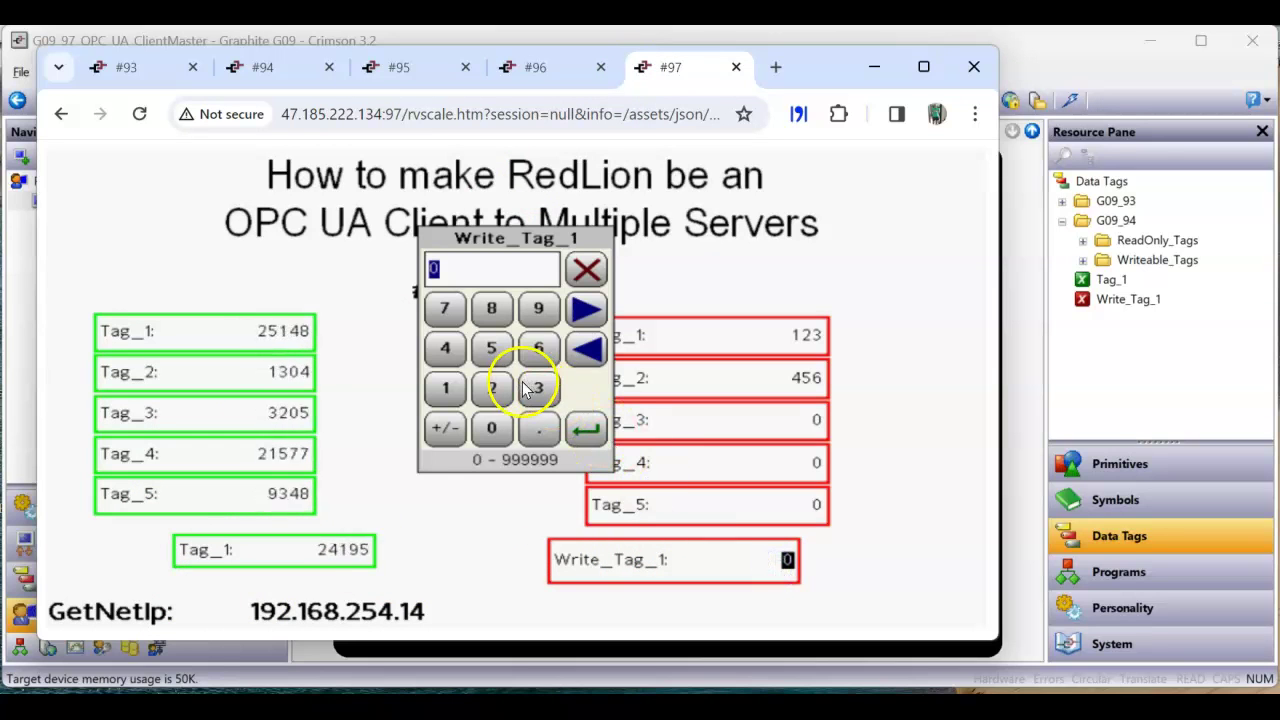
{"action": "left_click", "coordinate": [536, 310]}
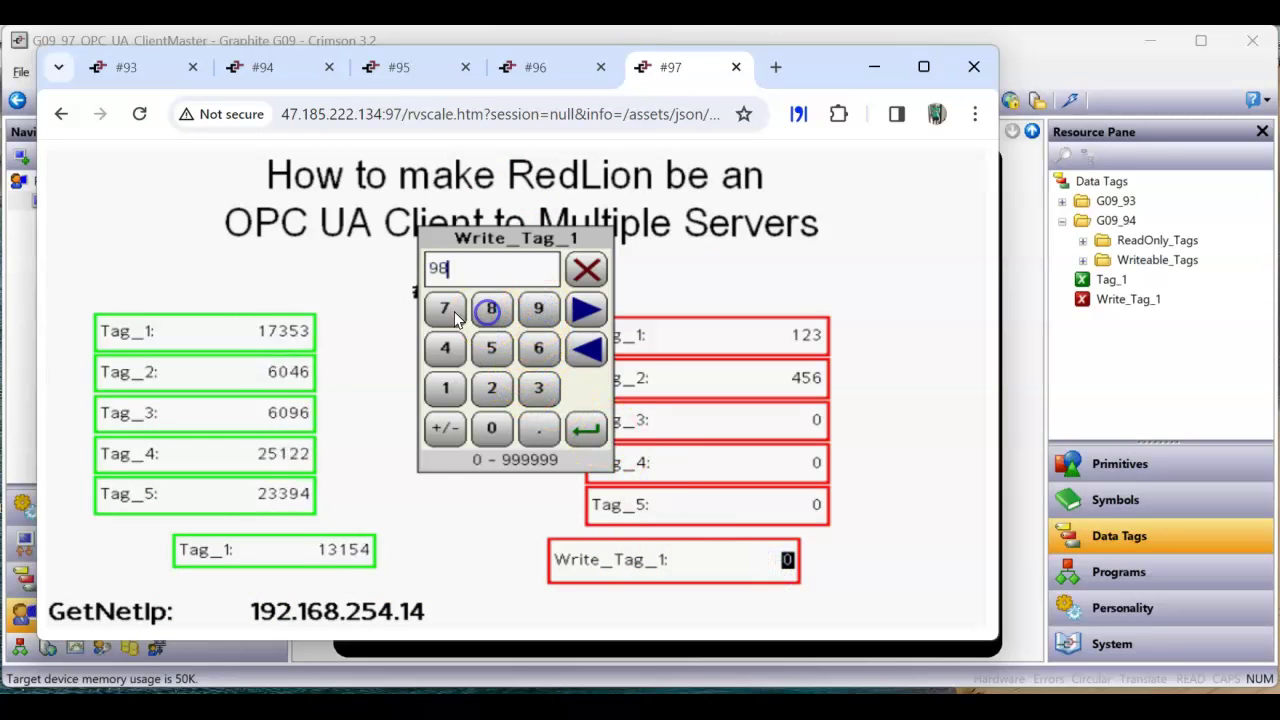
{"action": "left_click", "coordinate": [587, 428]}
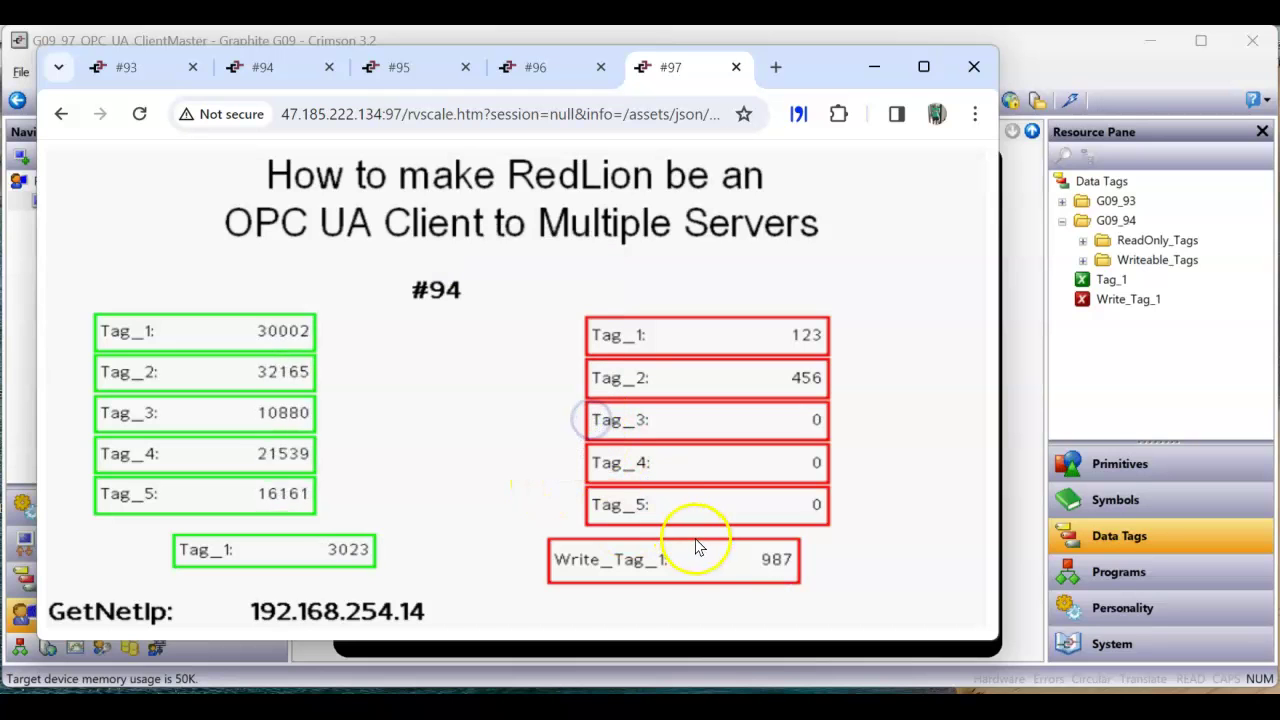
{"action": "left_click", "coordinate": [412, 67]}
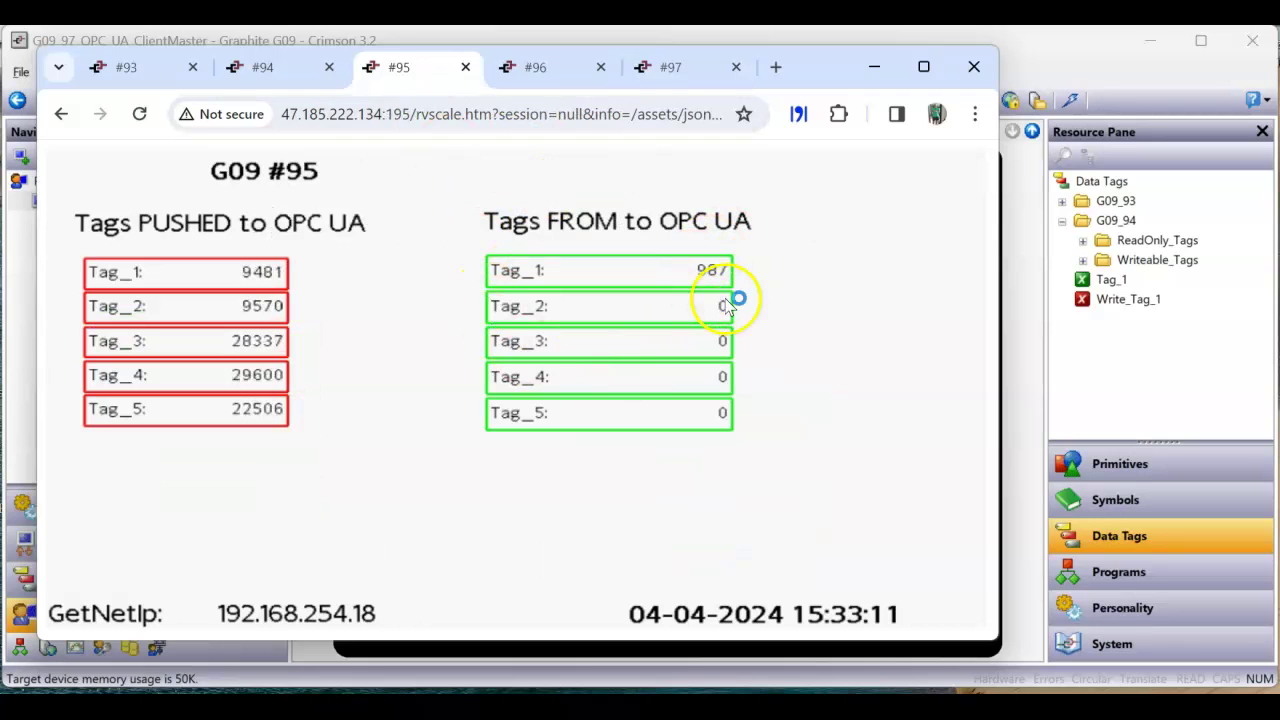
{"action": "left_click", "coordinate": [684, 64]}
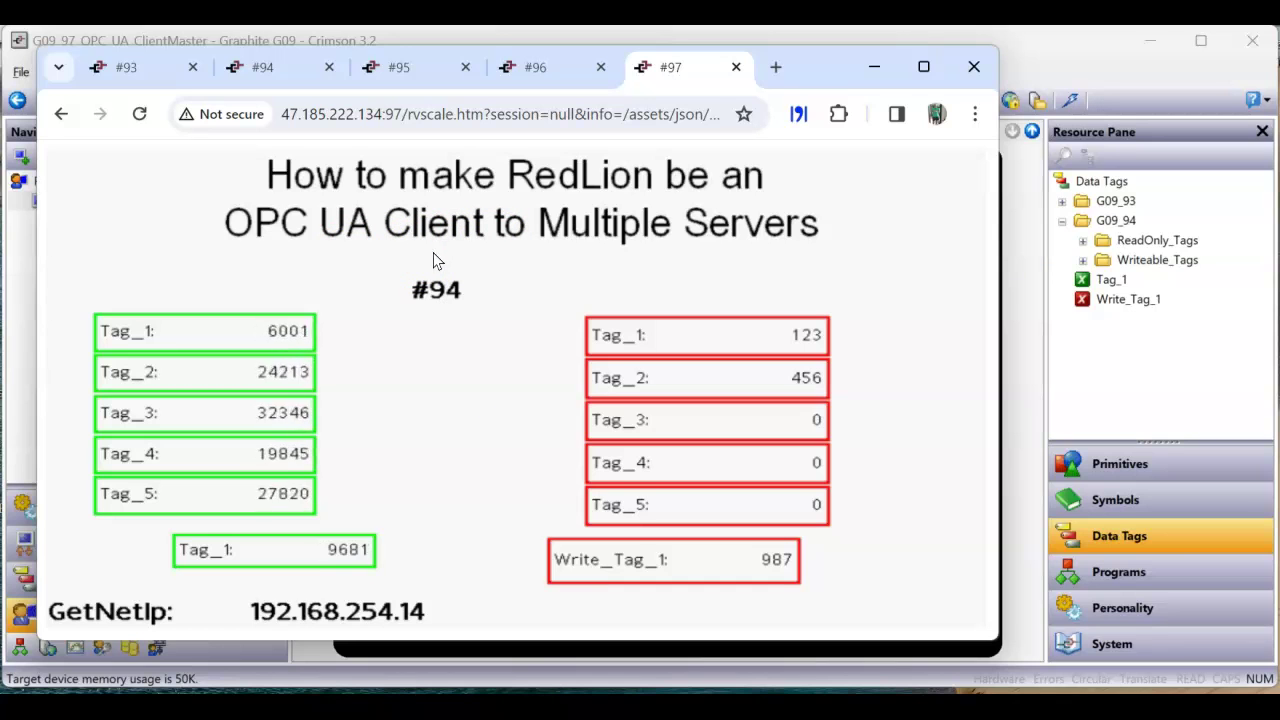
Return to the Crimson project and show G09_95's communication settings, scrolled down to Auto Configure
{"action": "mouse_move", "coordinate": [590, 690]}
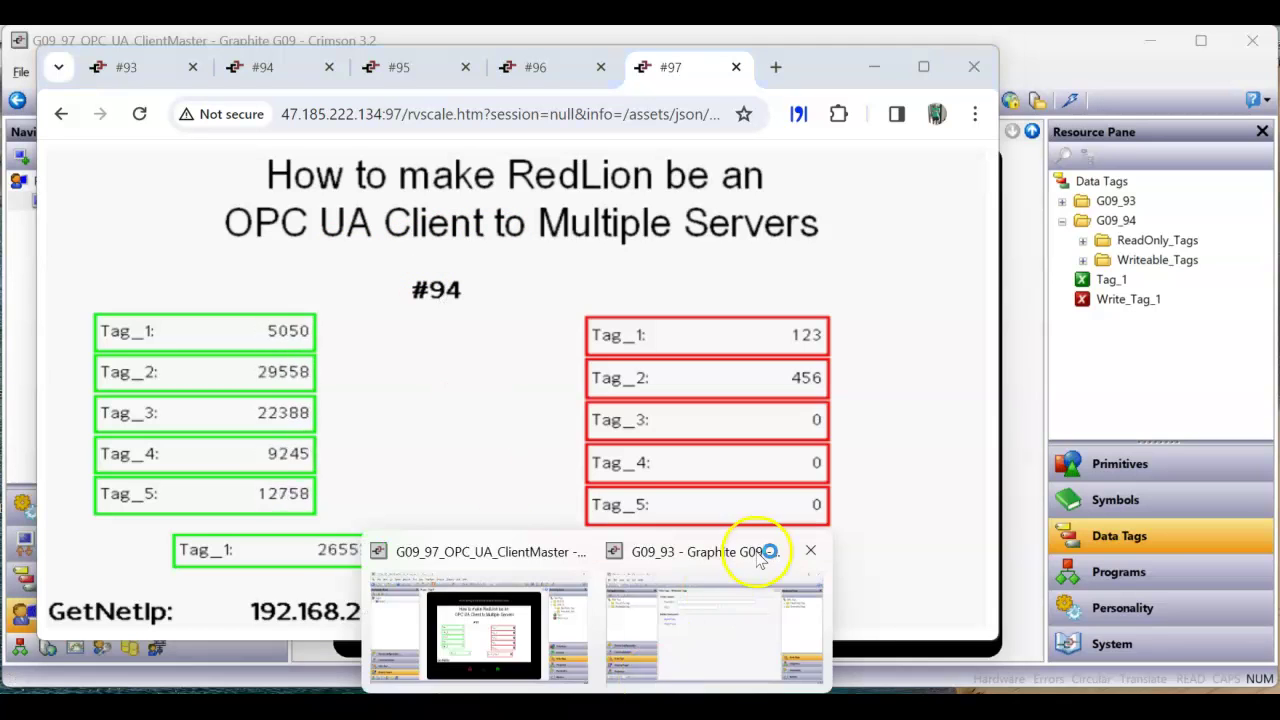
{"action": "left_click", "coordinate": [440, 650]}
{"action": "left_click", "coordinate": [157, 549]}
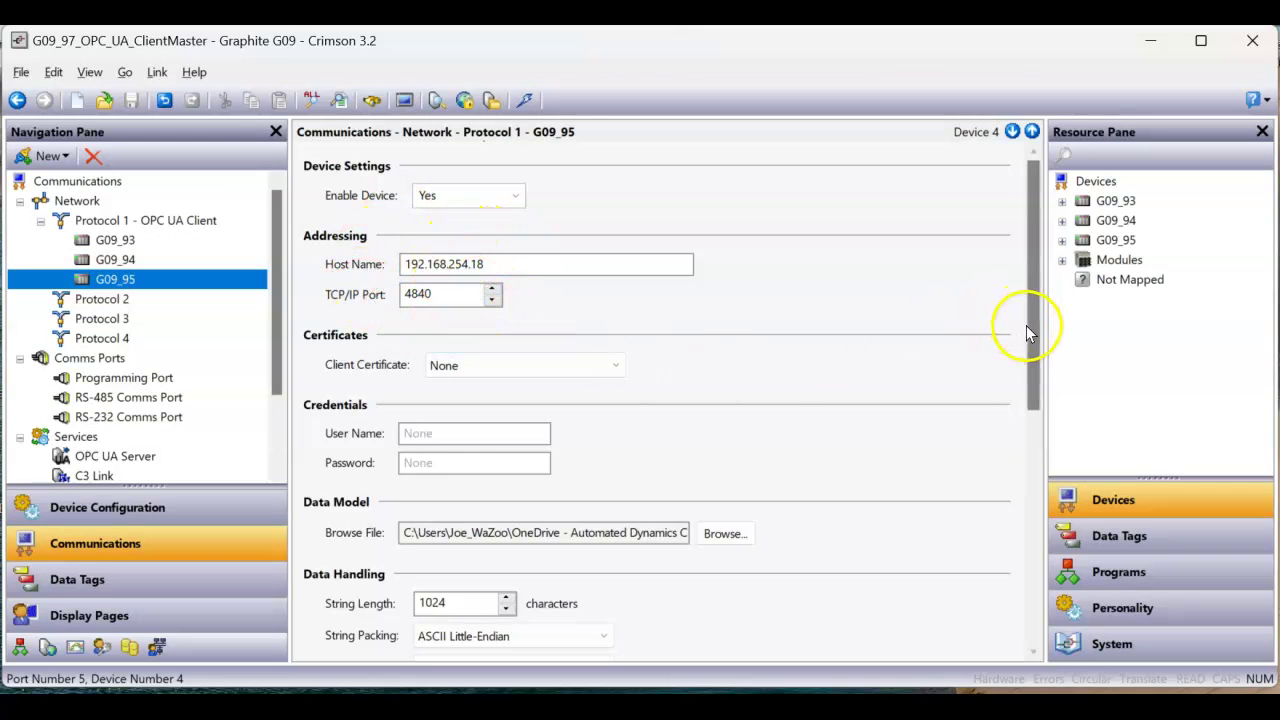
{"action": "left_click_drag", "start_coordinate": [1028, 327], "coordinate": [1028, 457]}
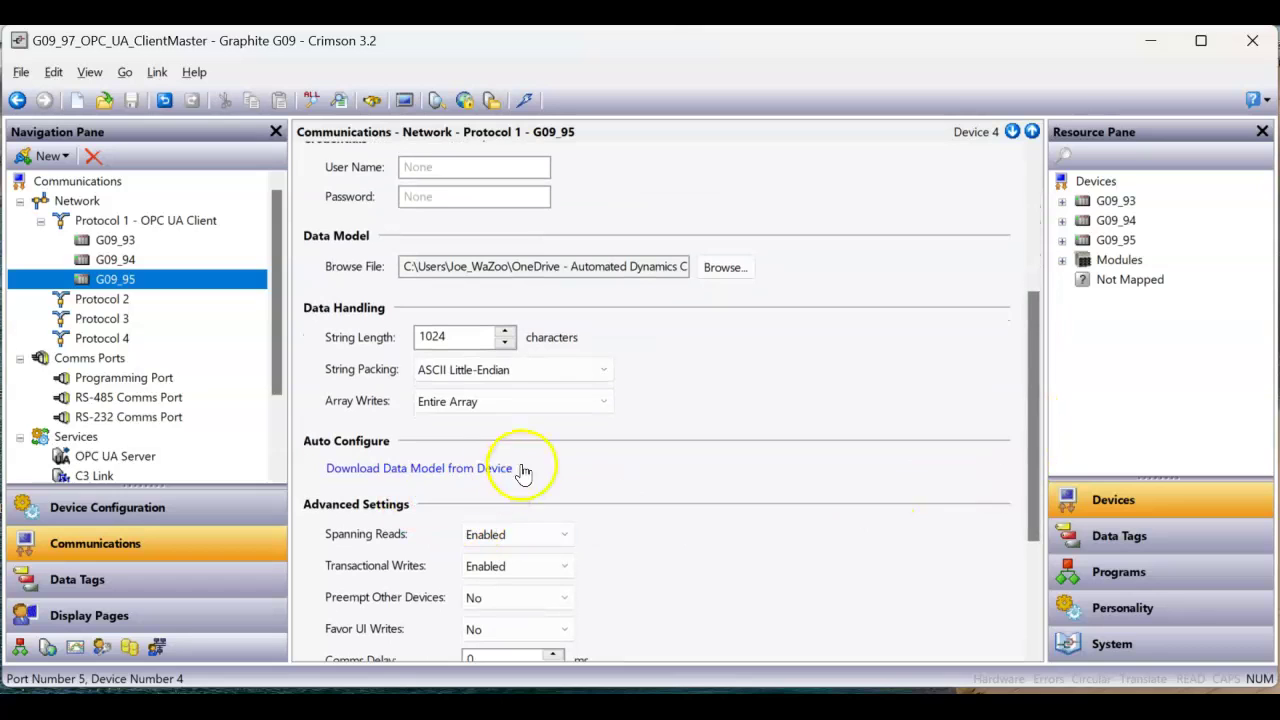